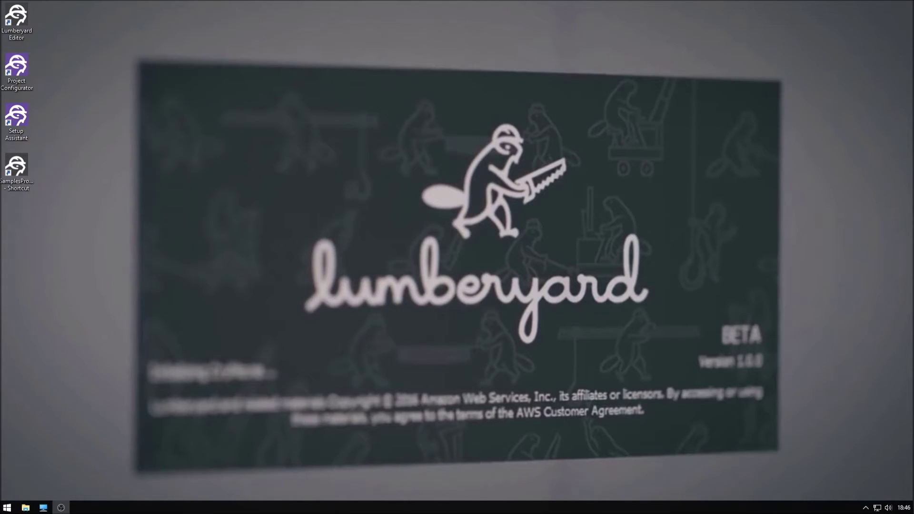
Step: Launch Lumberyard Editor and open the recent level GameLevel from the Welcome screen
{"action": "double_click", "coordinate": [22, 29]}
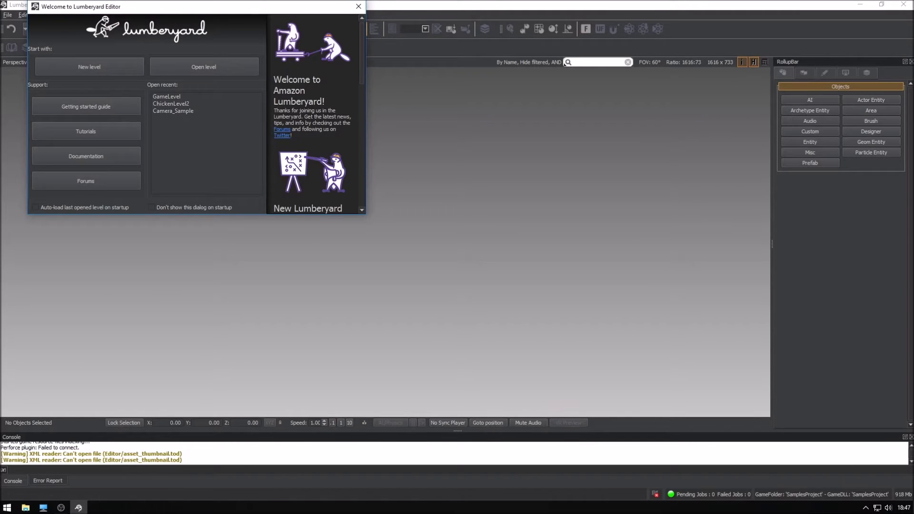
{"action": "double_click", "coordinate": [166, 95]}
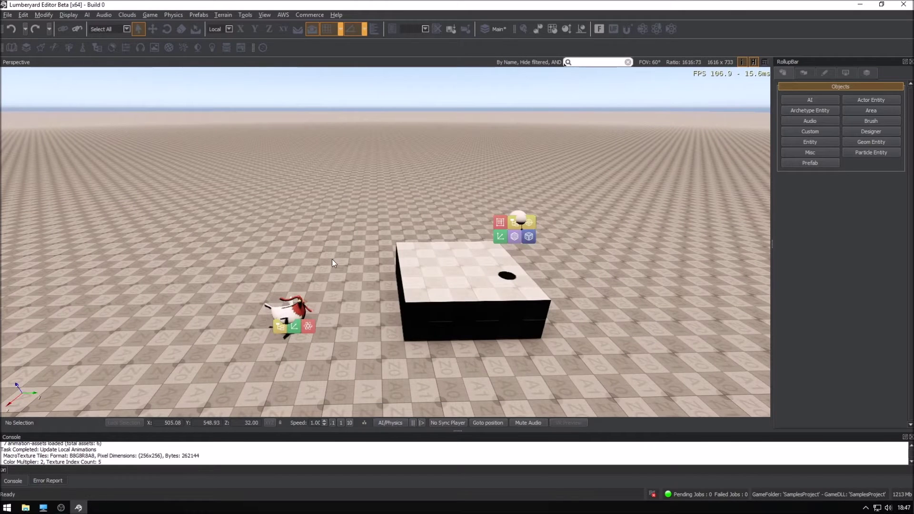
Step: Play GameLevel in game mode with Ctrl+G, then exit back to editing
{"action": "key", "text": "ctrl+g"}
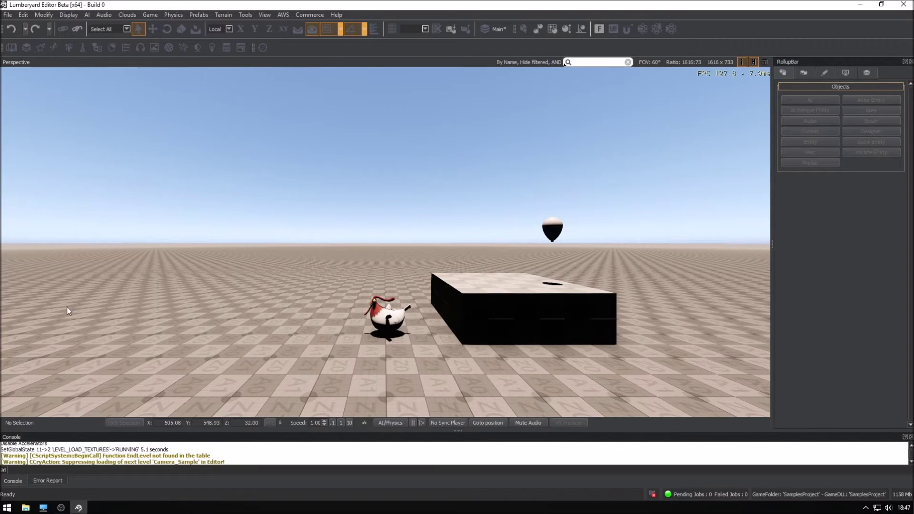
{"action": "key", "text": "Escape"}
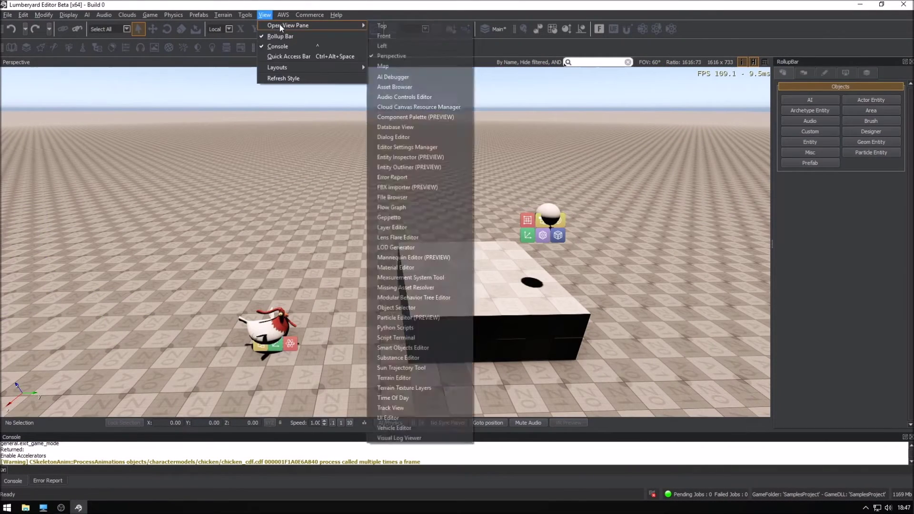
{"action": "mouse_move", "coordinate": [287, 26]}
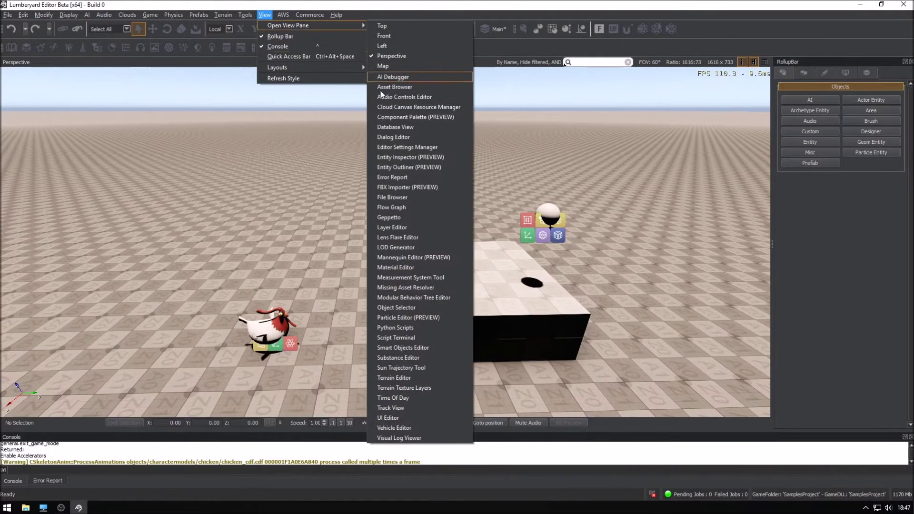
Step: Open the Entity Inspector and Entity Outliner, then create a new entity named Clicker
{"action": "left_click", "coordinate": [400, 162]}
{"action": "left_click", "coordinate": [264, 16]}
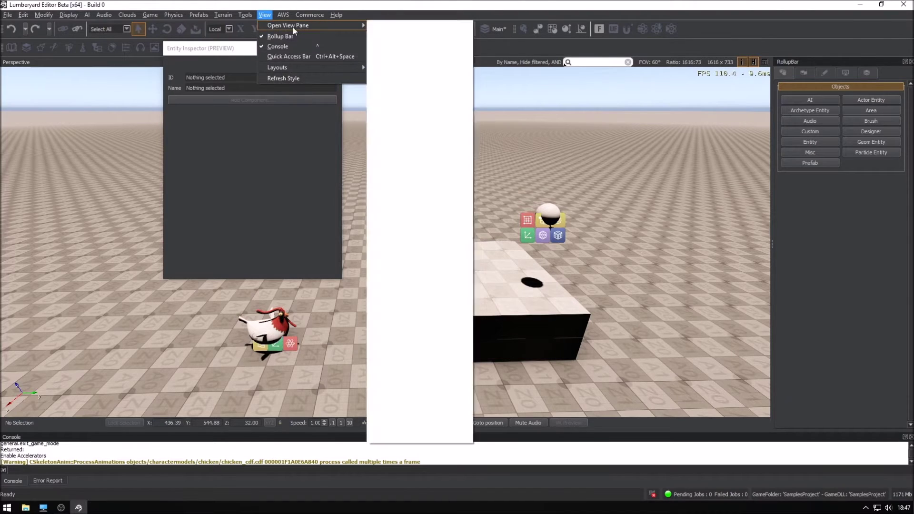
{"action": "left_click", "coordinate": [387, 166]}
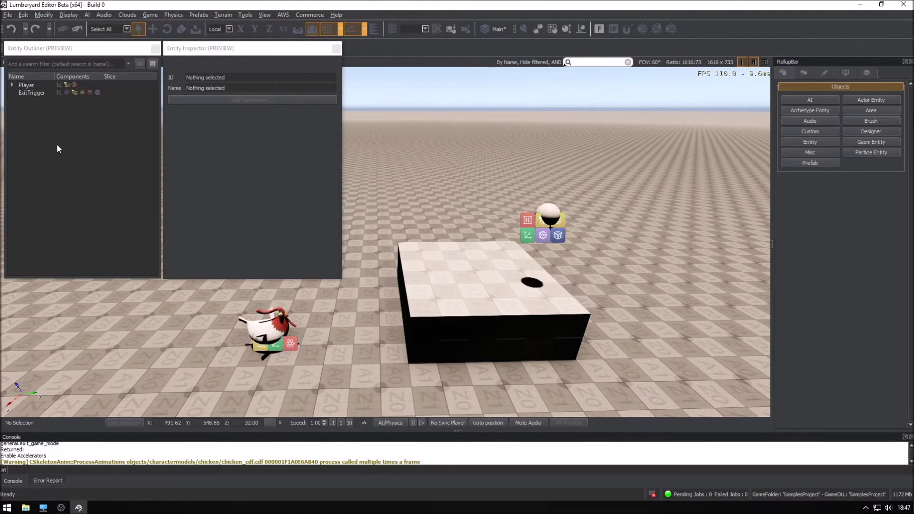
{"action": "right_click", "coordinate": [57, 148]}
{"action": "left_click", "coordinate": [95, 144]}
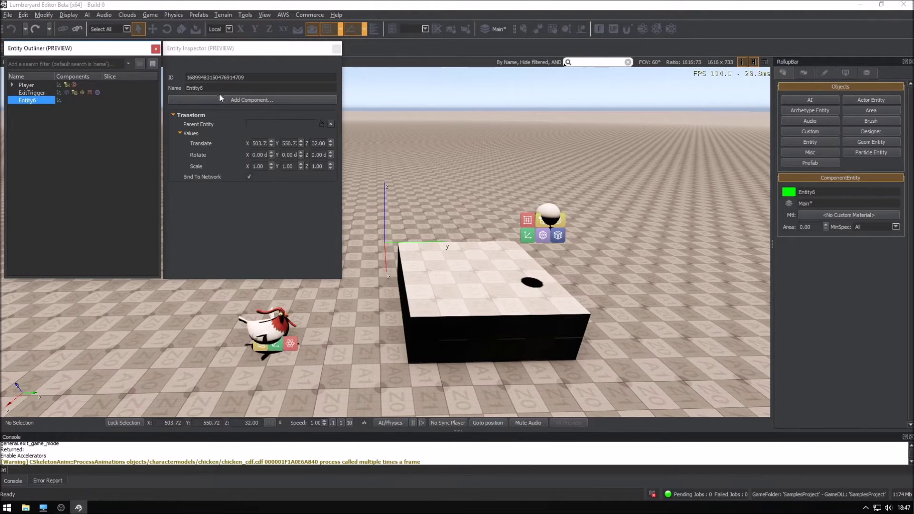
{"action": "double_click", "coordinate": [194, 88]}
{"action": "type", "text": "Chicke"}
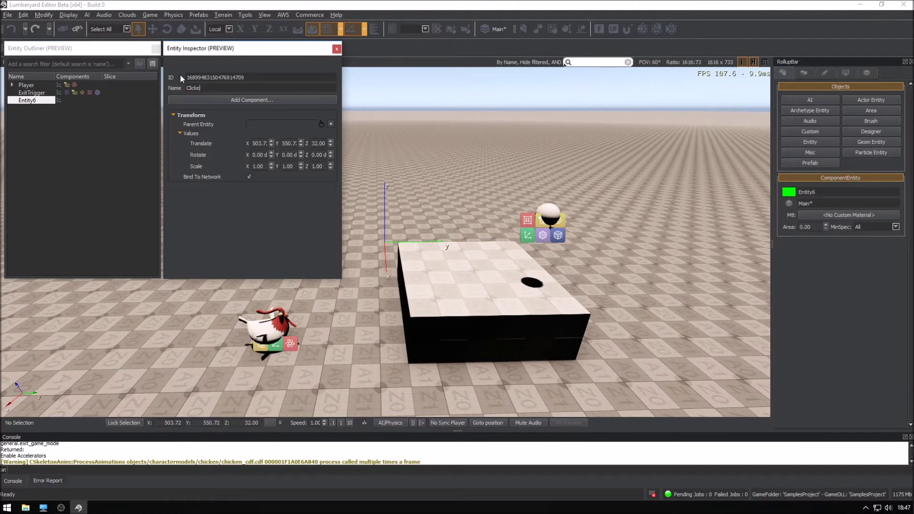
{"action": "type", "text": "licker"}
Step: Add a Lua Script component to Clicker
{"action": "left_click", "coordinate": [192, 100]}
{"action": "mouse_move", "coordinate": [190, 120]}
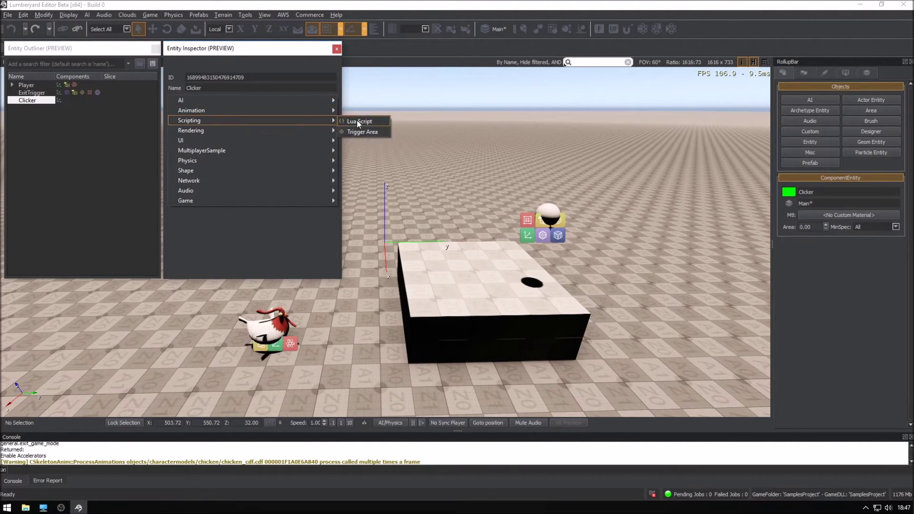
{"action": "left_click", "coordinate": [357, 121]}
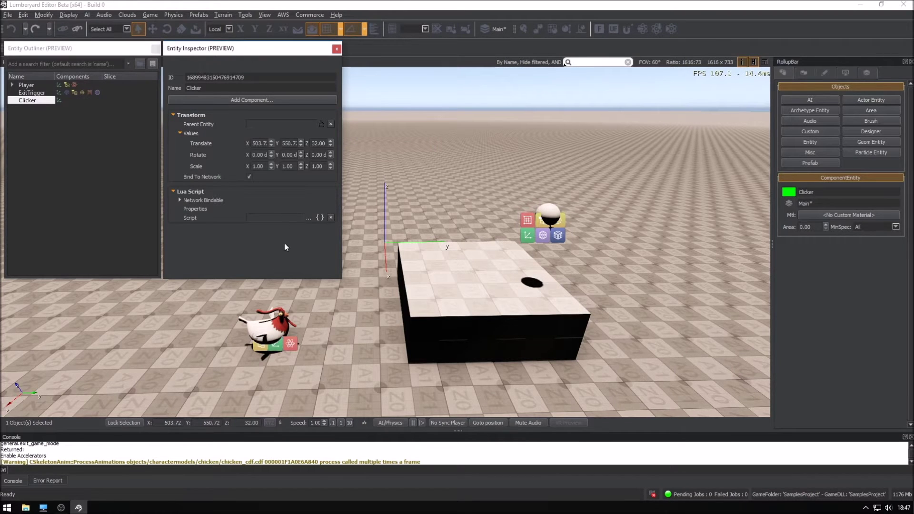
{"action": "left_click", "coordinate": [179, 200]}
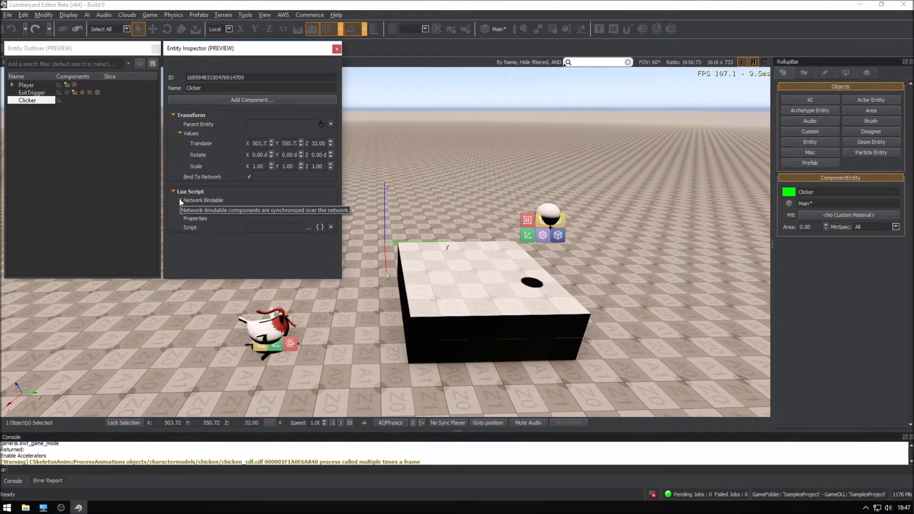
{"action": "left_click", "coordinate": [179, 199]}
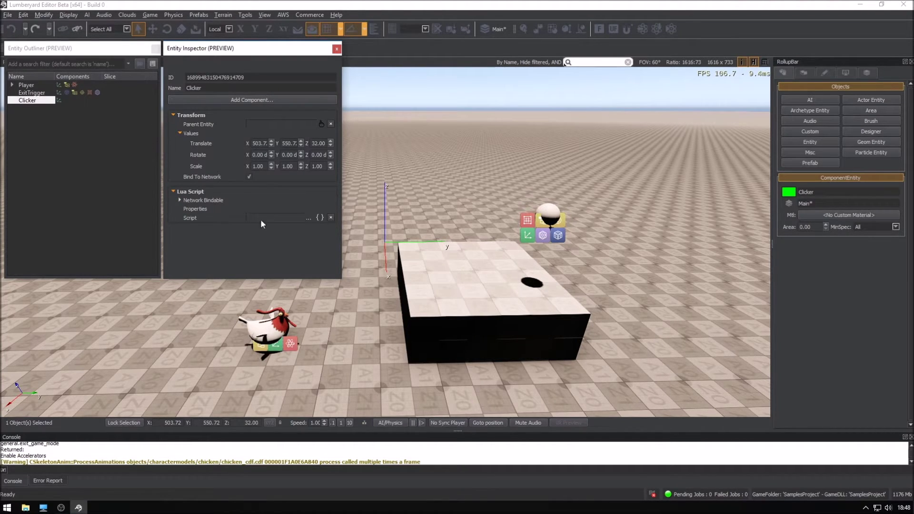
Step: Open the Lua Editor from Clicker's Lua Script component
{"action": "left_click", "coordinate": [291, 218]}
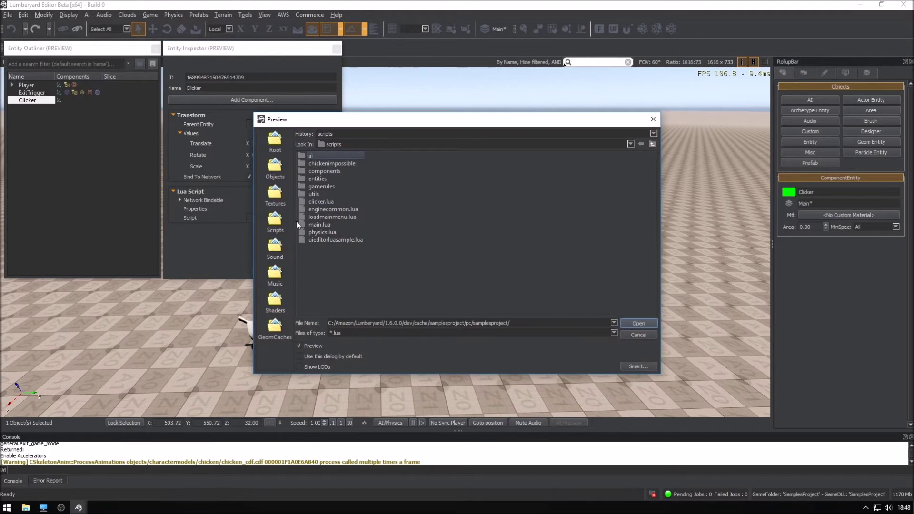
{"action": "left_click", "coordinate": [656, 126]}
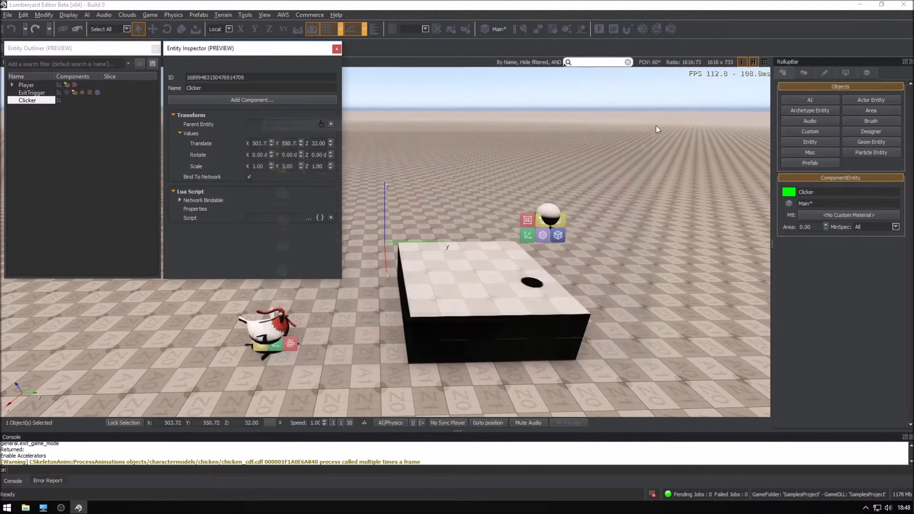
{"action": "left_click", "coordinate": [319, 218]}
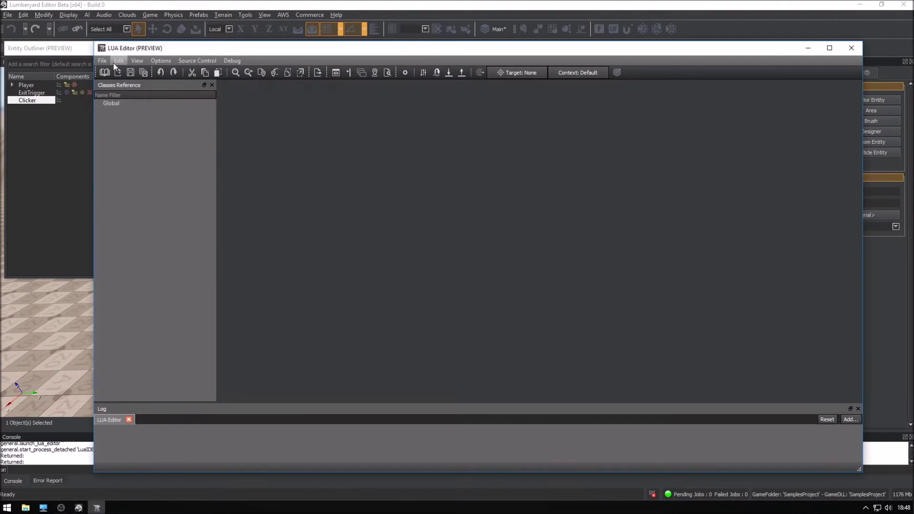
Step: Save the script over clicker.lua in dev/Cache/SamplesProject/pc/samplesproject/scripts
{"action": "left_click", "coordinate": [102, 63]}
{"action": "left_click", "coordinate": [114, 81]}
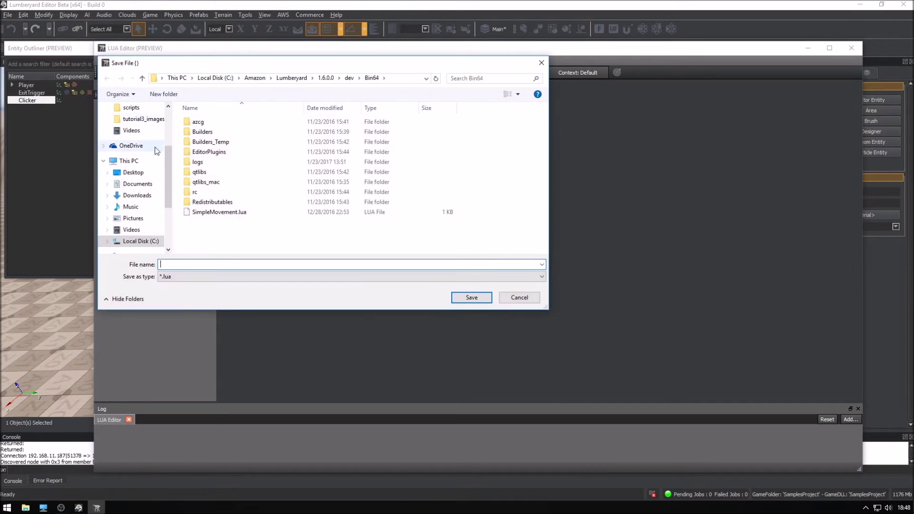
{"action": "left_click", "coordinate": [348, 79]}
{"action": "double_click", "coordinate": [230, 178]}
{"action": "double_click", "coordinate": [204, 132]}
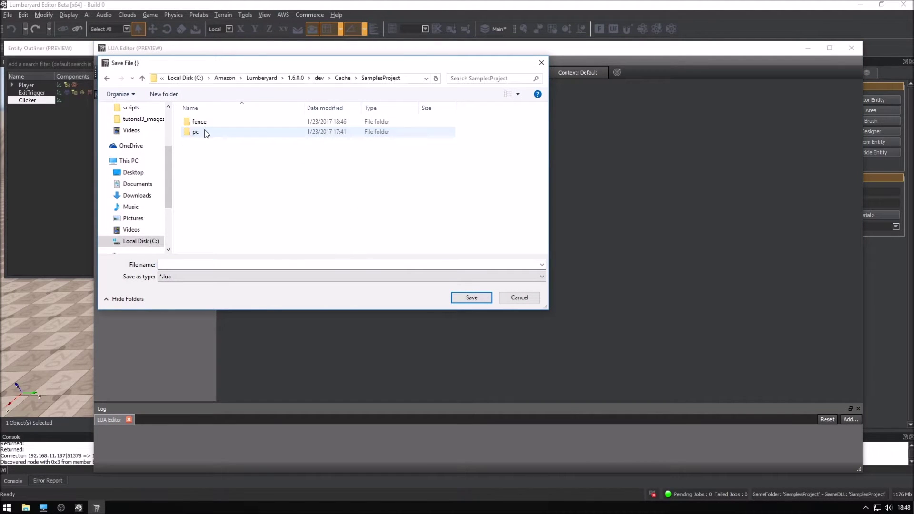
{"action": "double_click", "coordinate": [205, 133]}
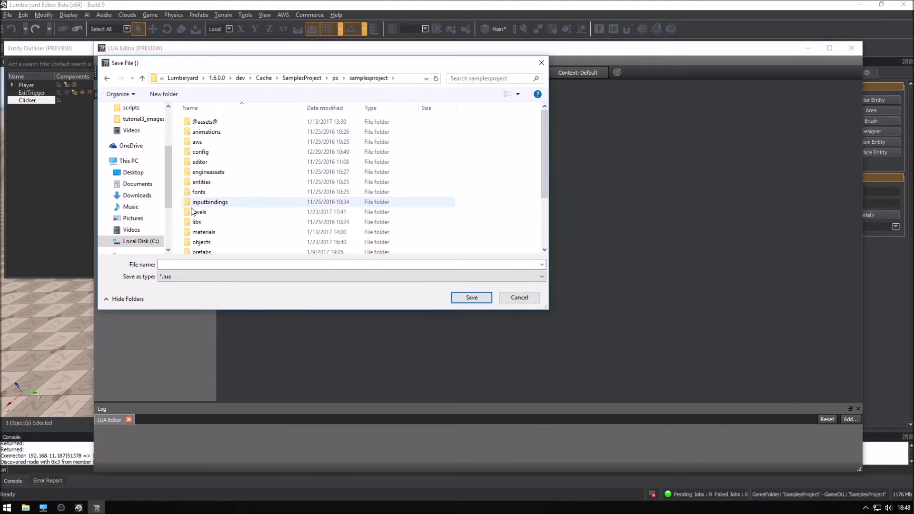
{"action": "scroll", "coordinate": [193, 212], "scroll_direction": "down", "scroll_amount": 2}
{"action": "double_click", "coordinate": [201, 211]}
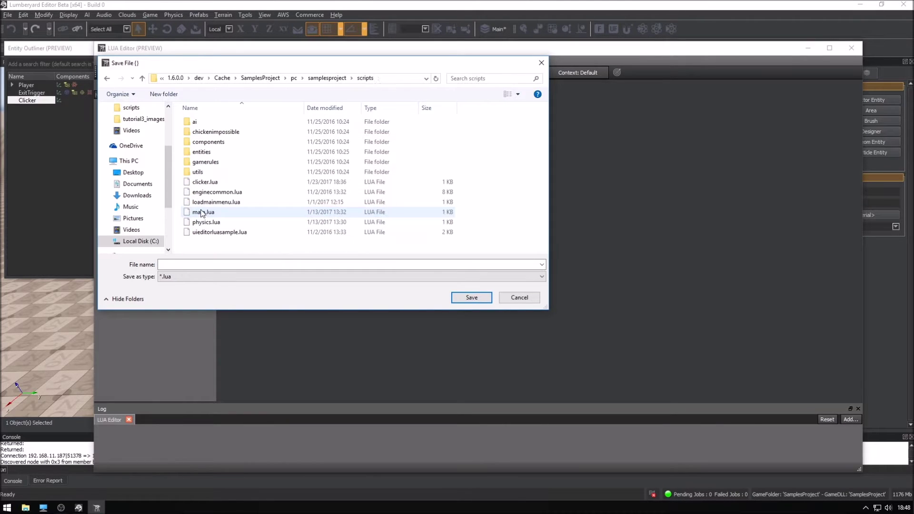
{"action": "left_click", "coordinate": [205, 182]}
{"action": "left_click", "coordinate": [455, 299]}
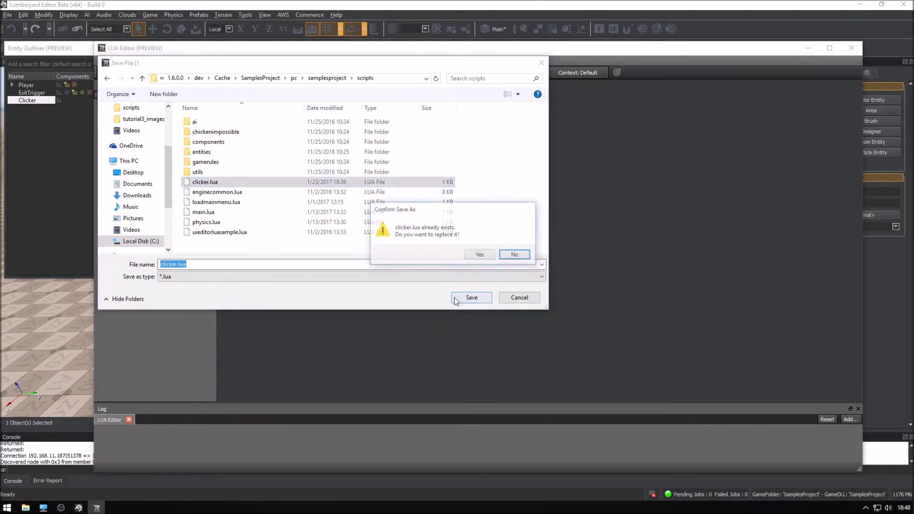
{"action": "left_click", "coordinate": [491, 254]}
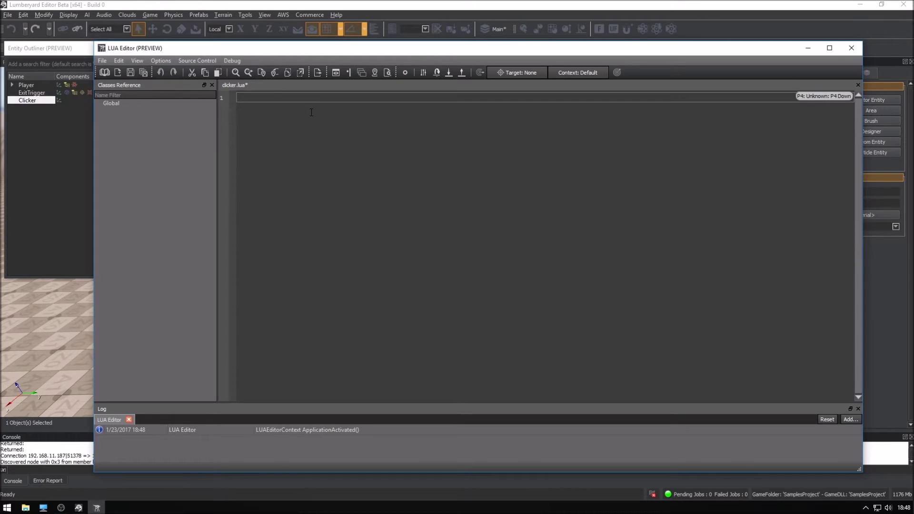
{"action": "type", "text": "prin"}
{"action": "type", "text": "t"}
Step: Remove a stray space, close the Lua Editor, and assign clicker.lua to Clicker's Lua Script
{"action": "key", "text": "BackSpace"}
{"action": "type", "text": "(\"h"}
{"action": "type", "text": "ello"}
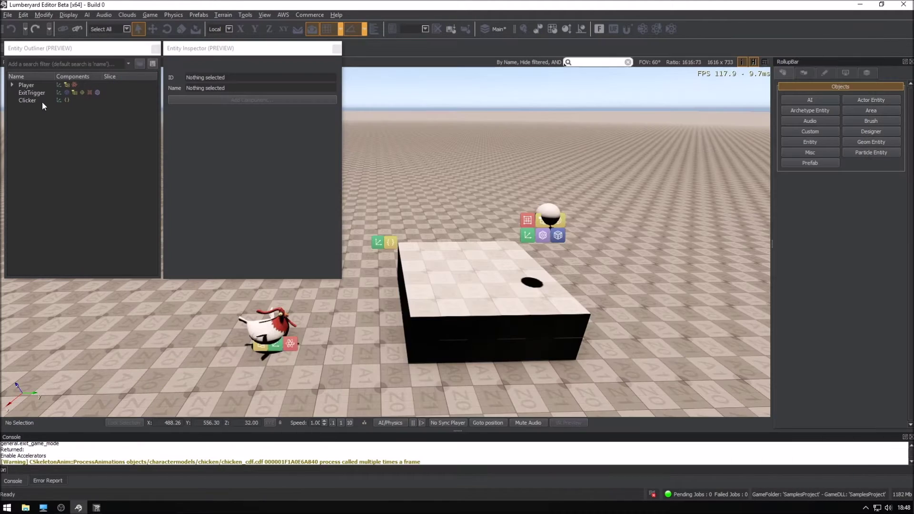
{"action": "left_click", "coordinate": [42, 101]}
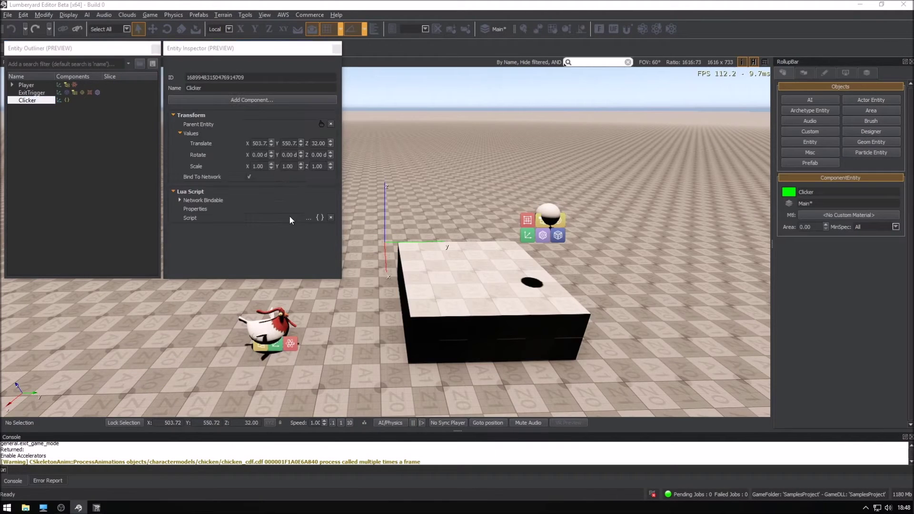
{"action": "left_click", "coordinate": [308, 218]}
{"action": "double_click", "coordinate": [318, 201]}
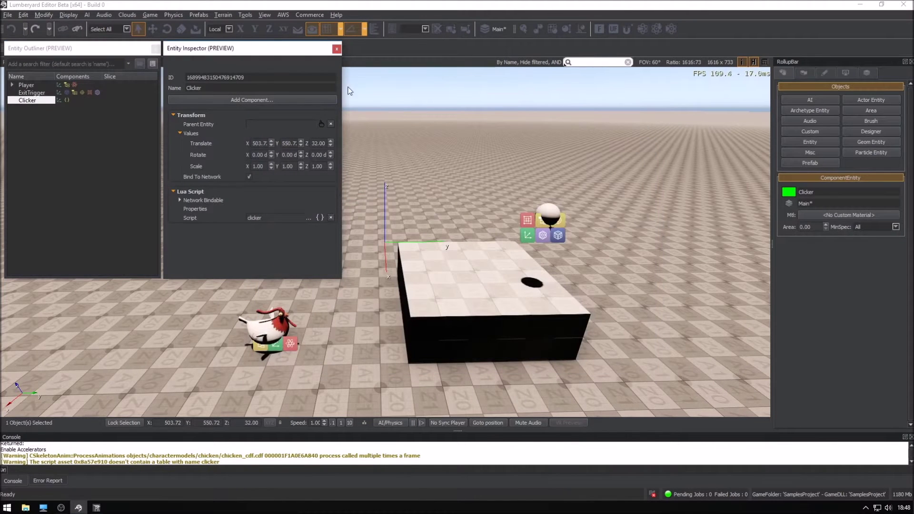
Step: Deselect Clicker and test-play the level
{"action": "left_click", "coordinate": [183, 376]}
{"action": "key", "text": "ctrl+g"}
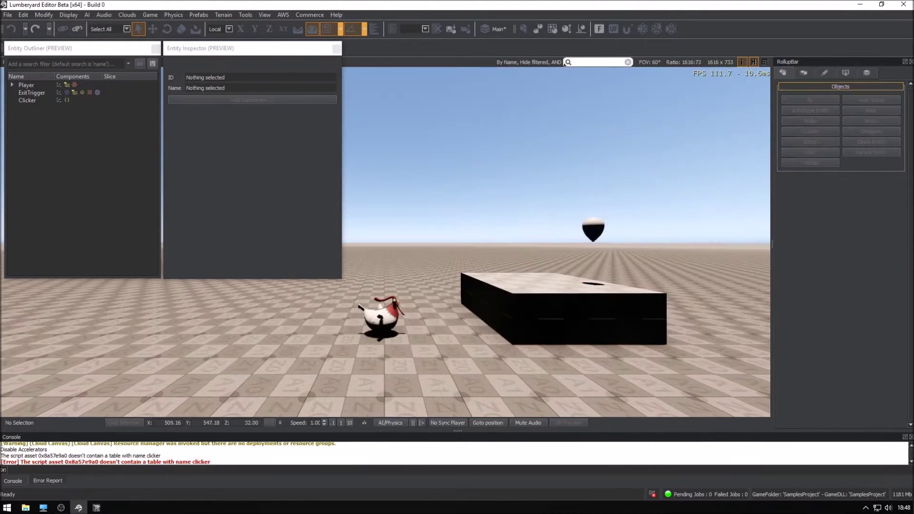
{"action": "key", "text": "Escape"}
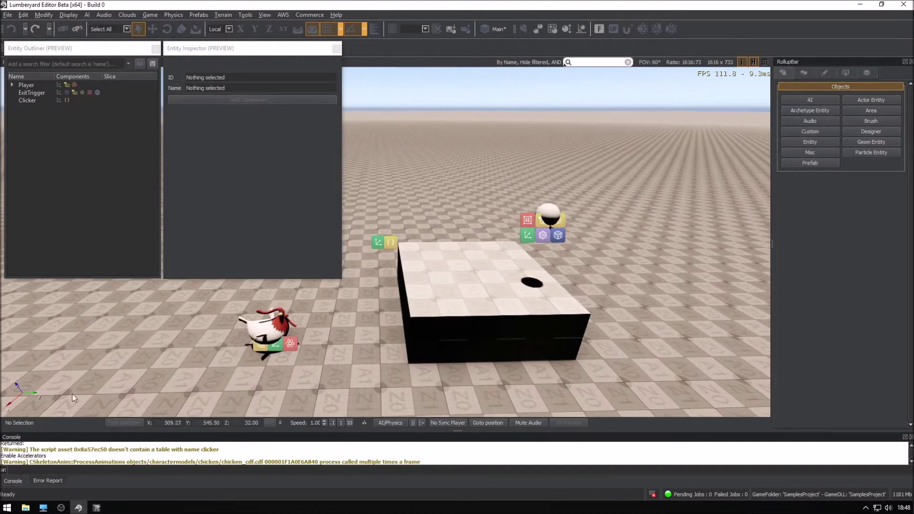
{"action": "scroll", "coordinate": [89, 451], "scroll_direction": "up", "scroll_amount": 1}
{"action": "scroll", "coordinate": [89, 451], "scroll_direction": "down", "scroll_amount": 1}
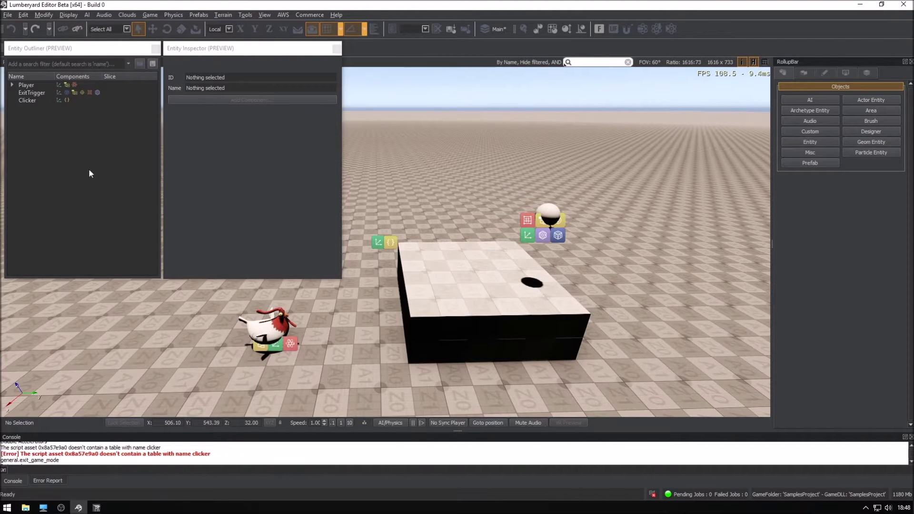
Step: Reopen Clicker's clicker.lua and select the print("hello") line
{"action": "left_click", "coordinate": [35, 98]}
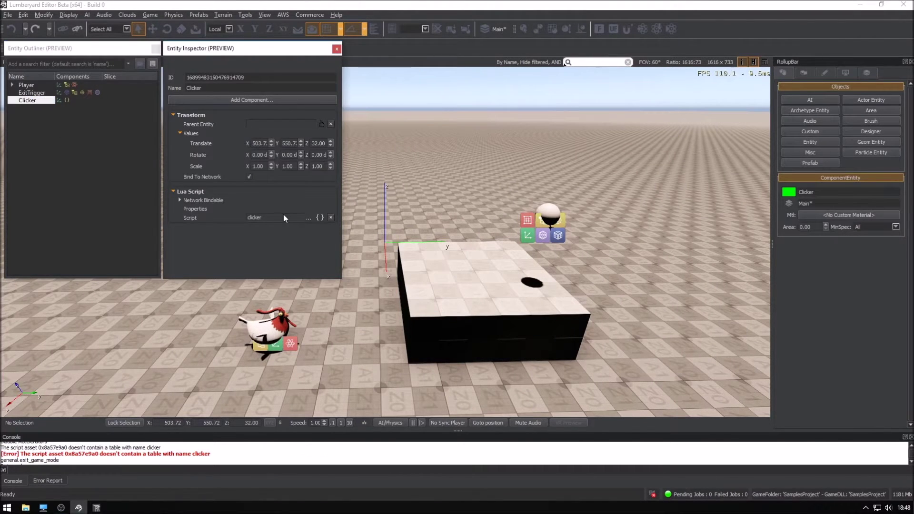
{"action": "left_click", "coordinate": [320, 217]}
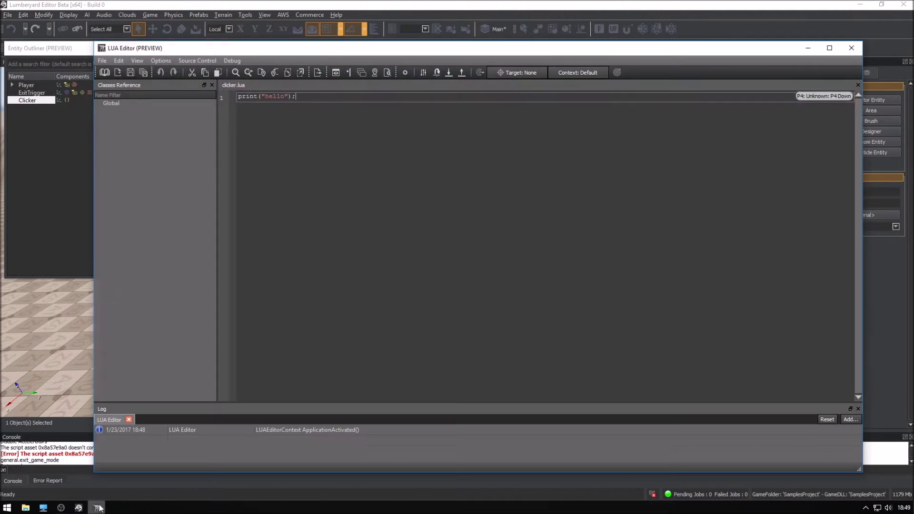
{"action": "left_click", "coordinate": [329, 137]}
{"action": "left_click_drag", "start_coordinate": [313, 97], "coordinate": [145, 87]}
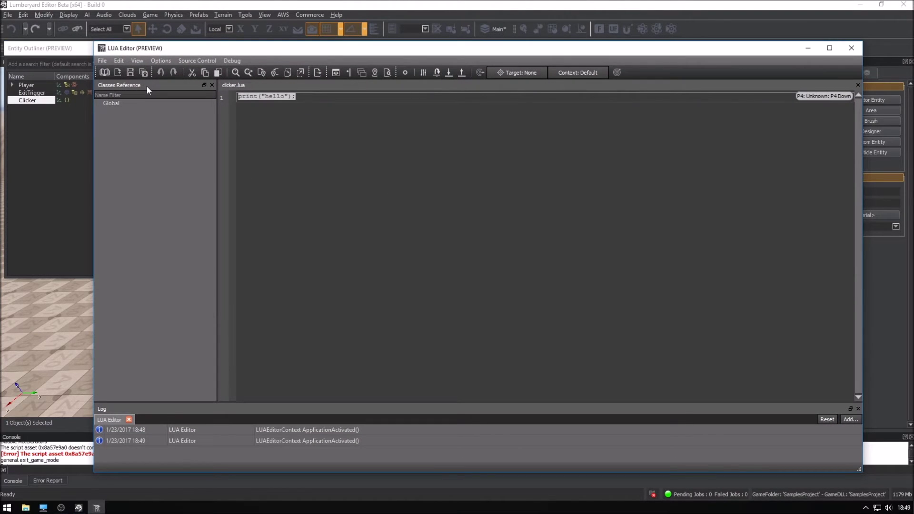
{"action": "type", "text": "clicker"}
{"action": "type", "text": " ="}
Step: Write clicker = { Properties = { }, } with the braces on indented lines
{"action": "key", "text": "Return"}
{"action": "type", "text": "{"}
{"action": "key", "text": "Return"}
{"action": "type", "text": "}"}
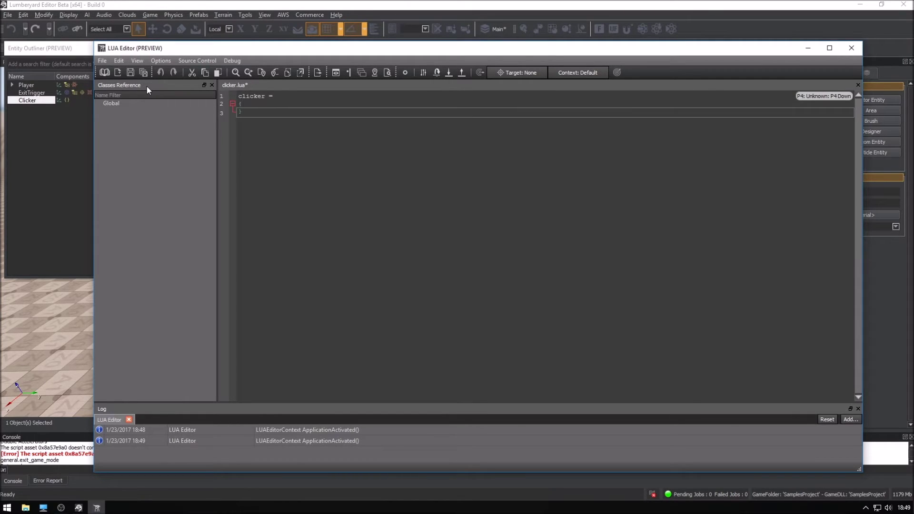
{"action": "key", "text": "Up"}
{"action": "key", "text": "Return"}
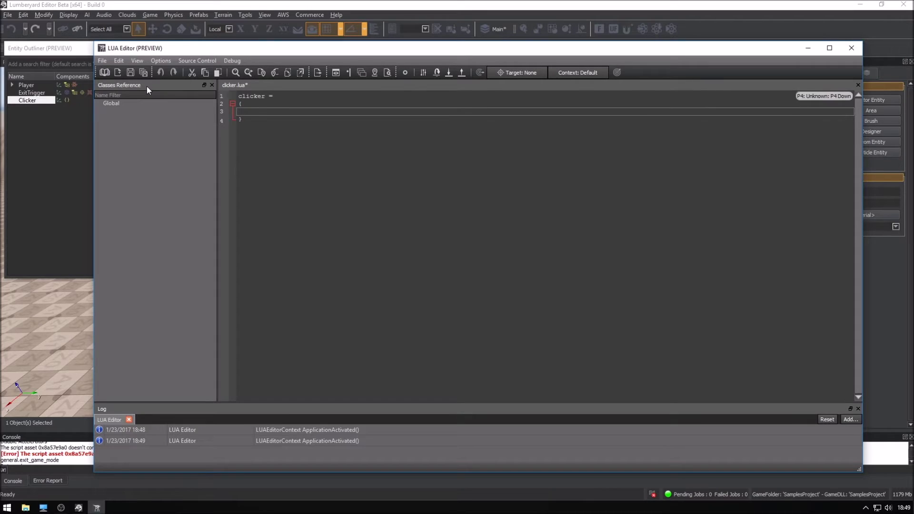
{"action": "key", "text": "Tab"}
{"action": "type", "text": "Properties"}
{"action": "type", "text": " ="}
{"action": "key", "text": "Return"}
{"action": "type", "text": "{"}
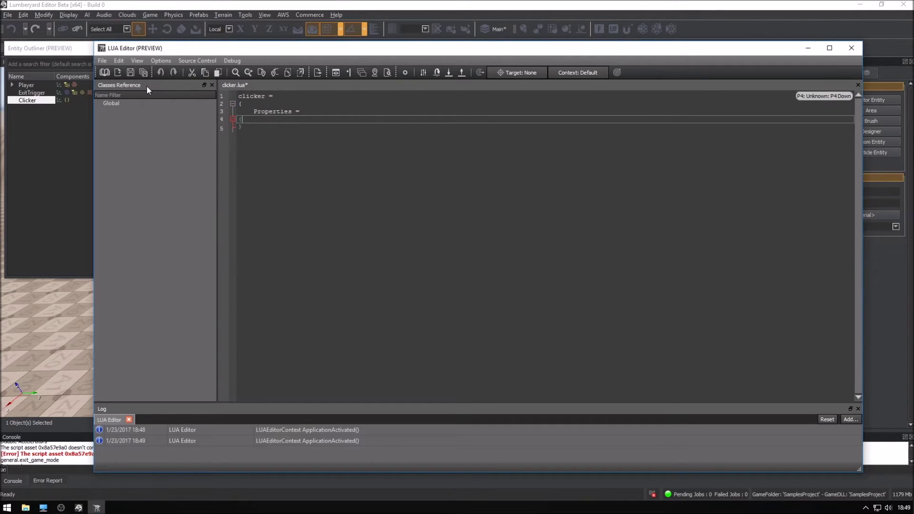
{"action": "key", "text": "Return"}
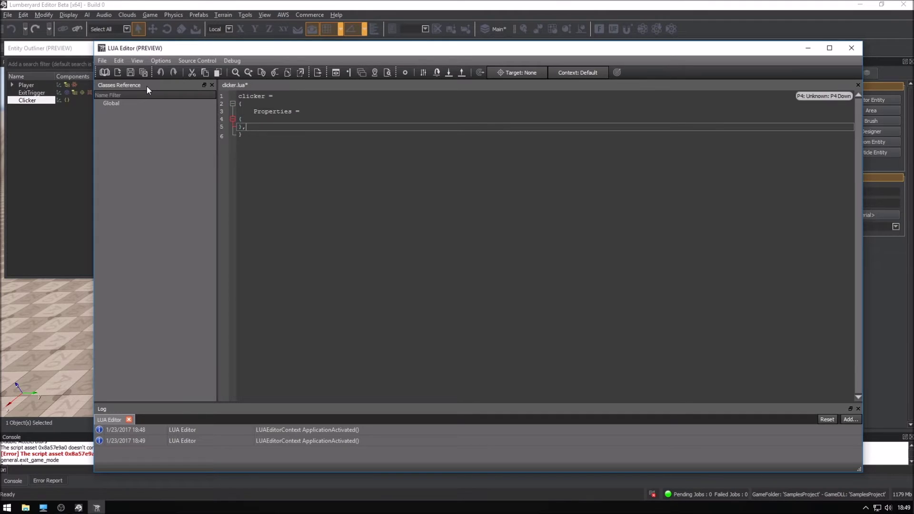
{"action": "key", "text": "Up"}
{"action": "key", "text": "Tab"}
{"action": "key", "text": "Down"}
{"action": "key", "text": "Tab"}
Step: Select the table name clicker on line 1, then move to the script's last line
{"action": "left_click_drag", "start_coordinate": [274, 97], "coordinate": [233, 101]}
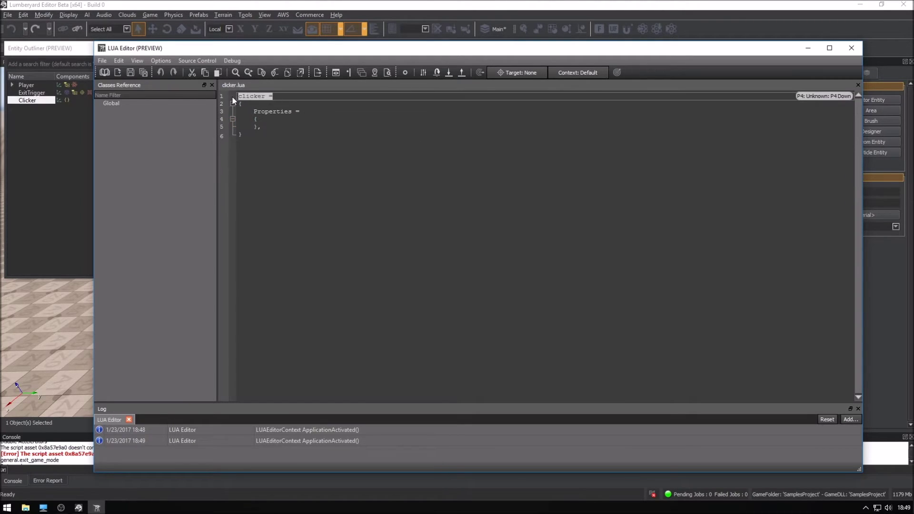
{"action": "type", "text": "clicker ="}
{"action": "left_click_drag", "start_coordinate": [265, 95], "coordinate": [237, 96]}
{"action": "left_click", "coordinate": [250, 97]}
{"action": "left_click", "coordinate": [289, 137]}
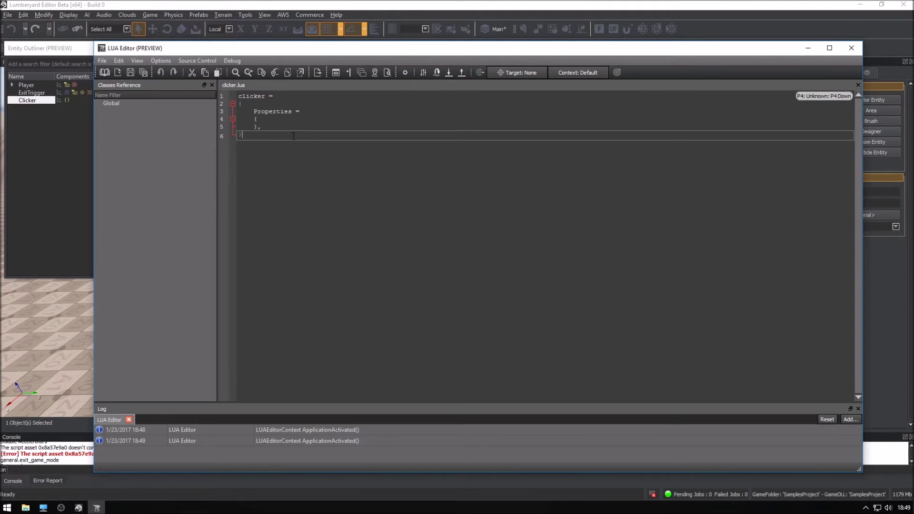
Step: Close the Lua Editor and test-play the level
{"action": "left_click", "coordinate": [848, 49]}
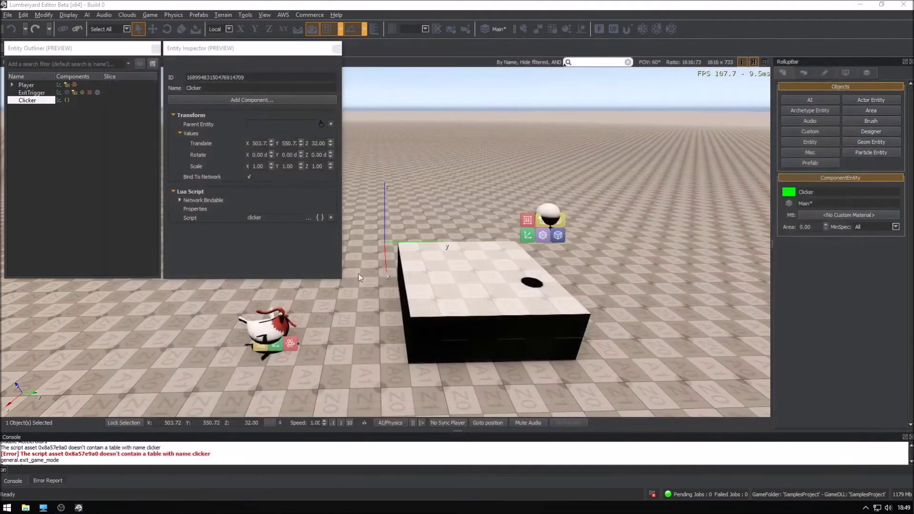
{"action": "key", "text": "ctrl+g"}
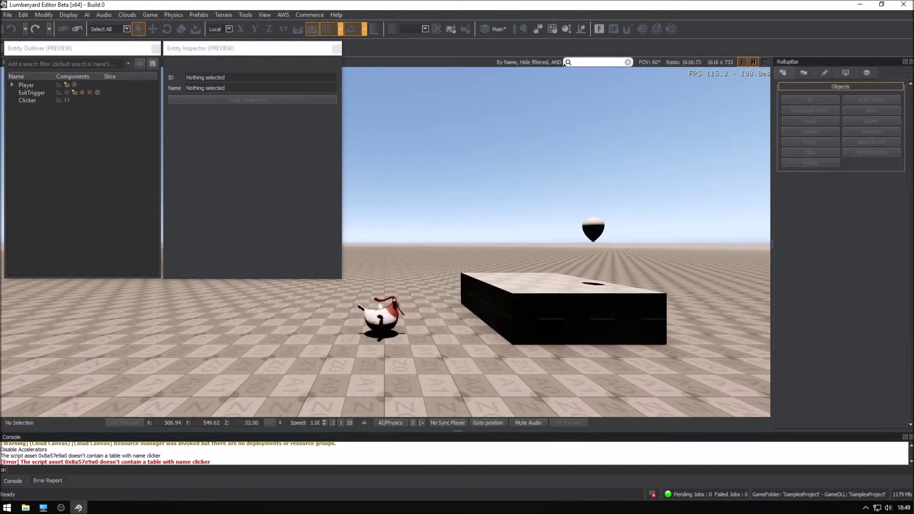
{"action": "key", "text": "Escape"}
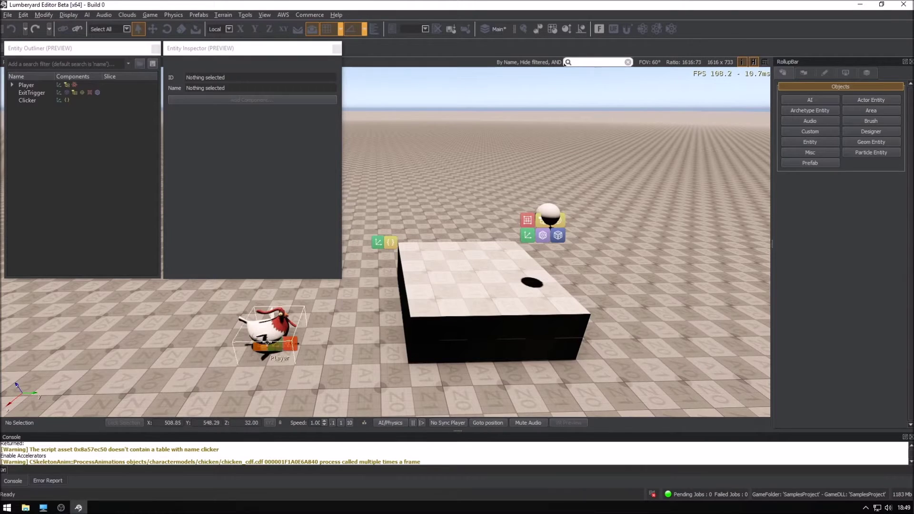
Step: Restrict movement to the Y axis and test-play the level again
{"action": "left_click", "coordinate": [255, 29]}
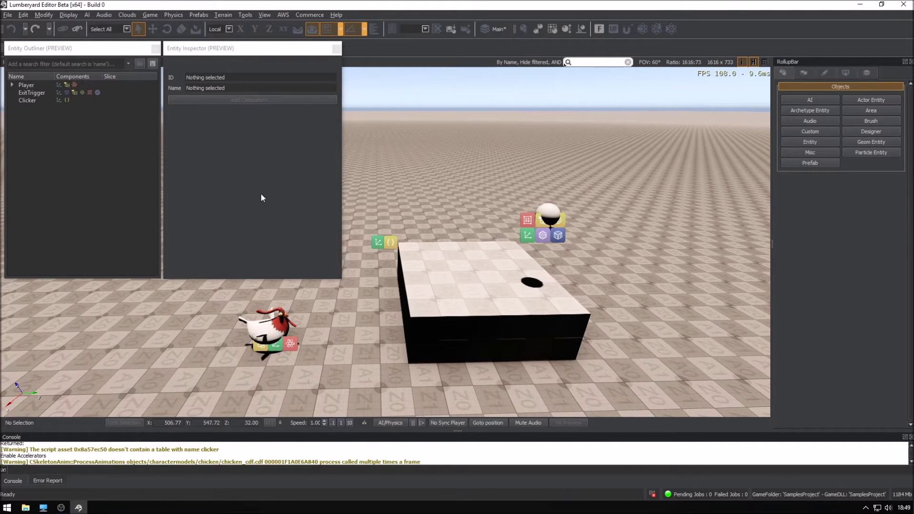
{"action": "key", "text": "ctrl+g"}
{"action": "key", "text": "Escape"}
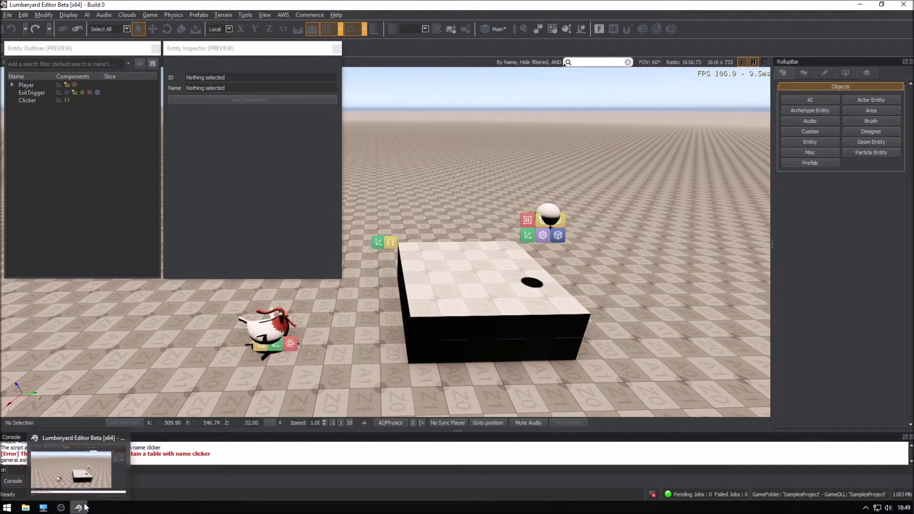
Step: Remove the Lua Script component from Clicker
{"action": "mouse_move", "coordinate": [79, 507]}
{"action": "left_click", "coordinate": [26, 99]}
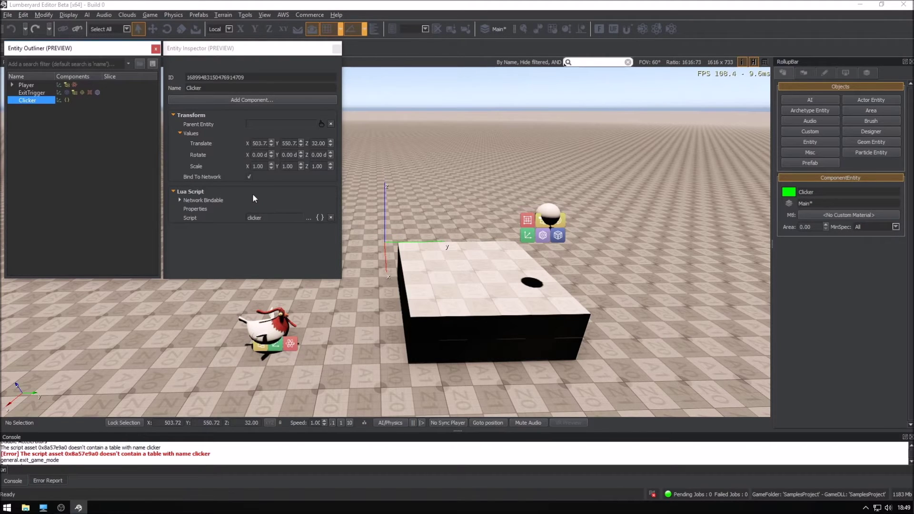
{"action": "right_click", "coordinate": [252, 193]}
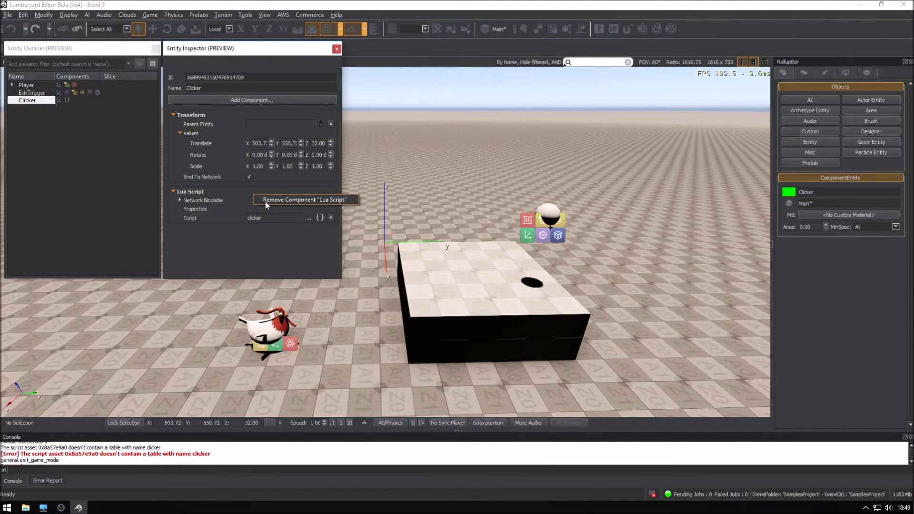
{"action": "left_click", "coordinate": [265, 201]}
Step: Add a new Lua Script component to Clicker with clicker.lua assigned
{"action": "left_click", "coordinate": [239, 100]}
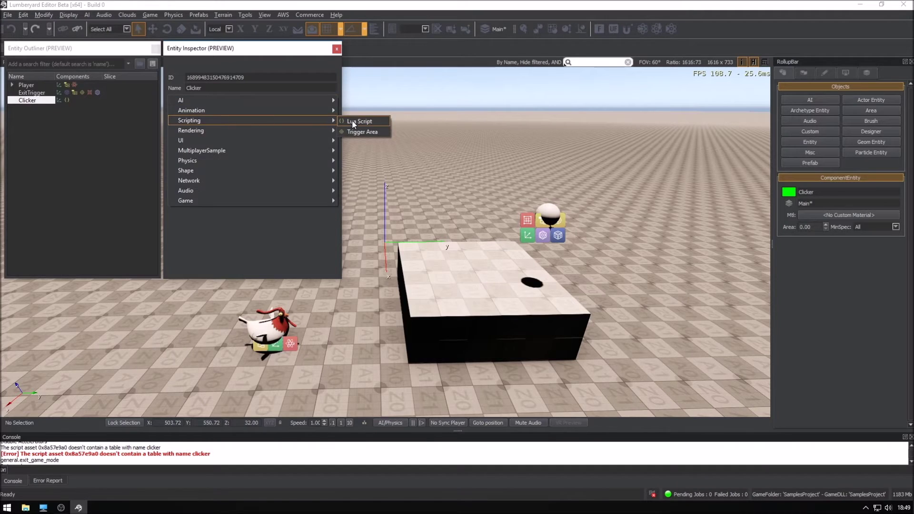
{"action": "left_click", "coordinate": [359, 121]}
{"action": "left_click", "coordinate": [291, 217]}
{"action": "left_click", "coordinate": [313, 204]}
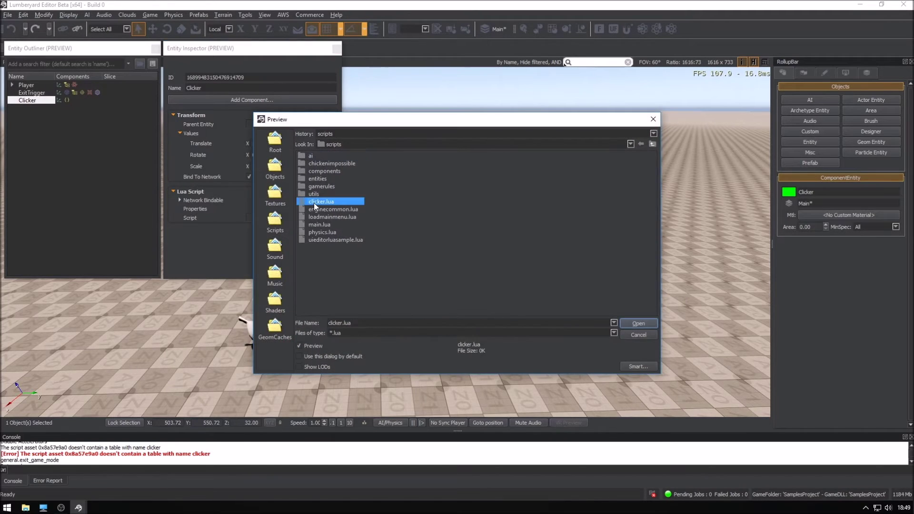
{"action": "left_click", "coordinate": [653, 324]}
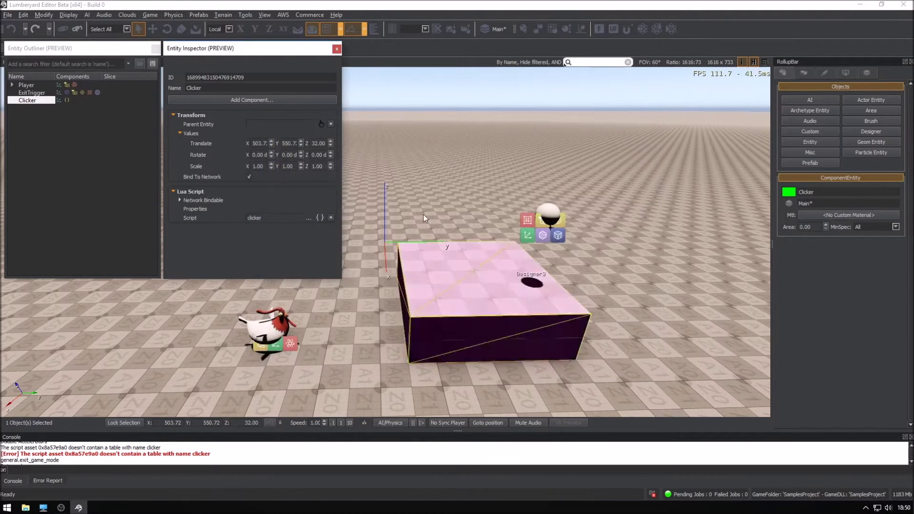
Step: Deselect Clicker and test-play the level
{"action": "left_click", "coordinate": [430, 183]}
{"action": "key", "text": "ctrl+g"}
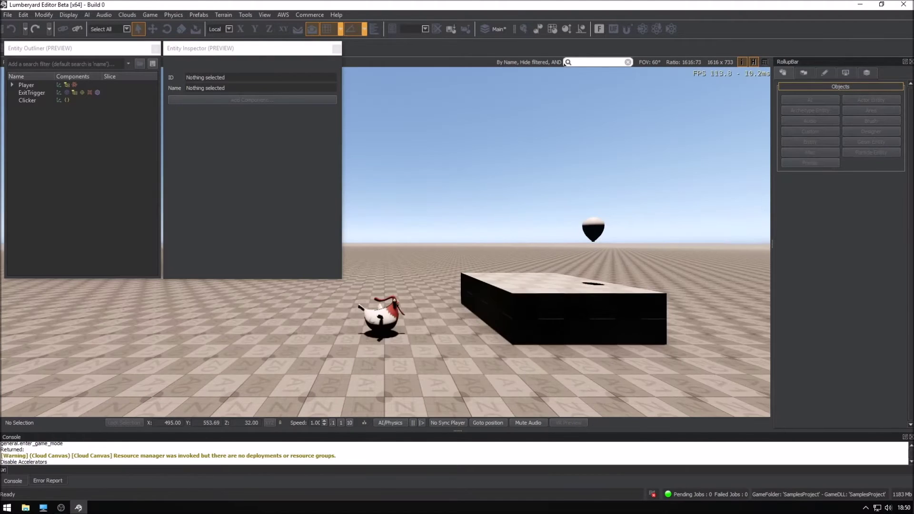
{"action": "key", "text": "Escape"}
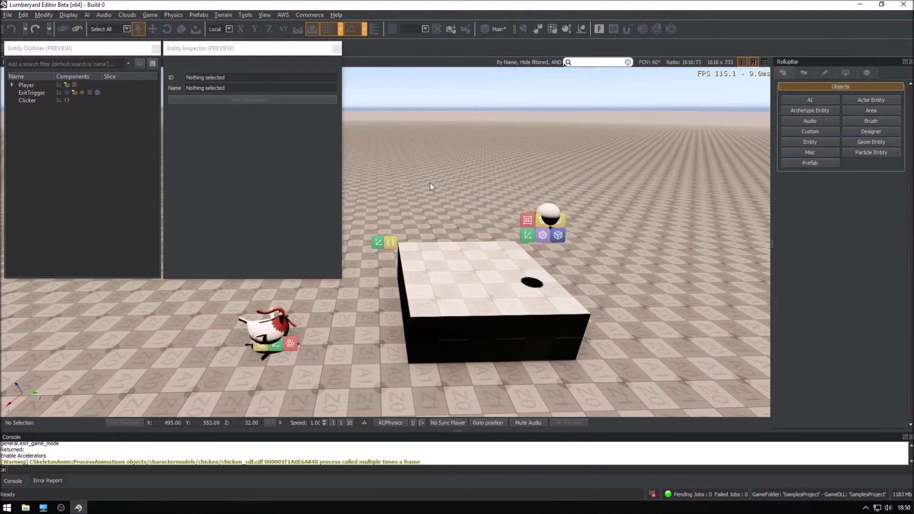
Step: Enlarge and clear the console log, then reselect the Clicker entity
{"action": "left_click_drag", "start_coordinate": [218, 431], "coordinate": [213, 376]}
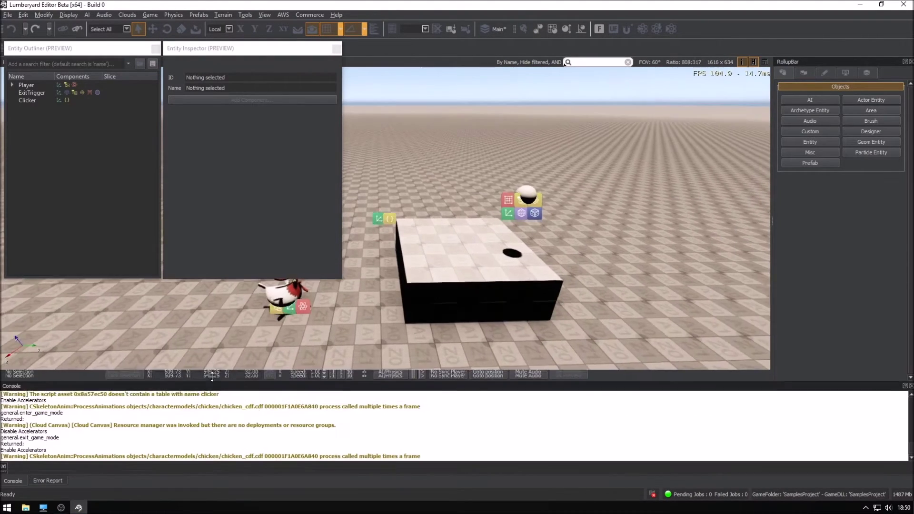
{"action": "scroll", "coordinate": [214, 413], "scroll_direction": "up", "scroll_amount": 2}
{"action": "scroll", "coordinate": [215, 413], "scroll_direction": "down", "scroll_amount": 2}
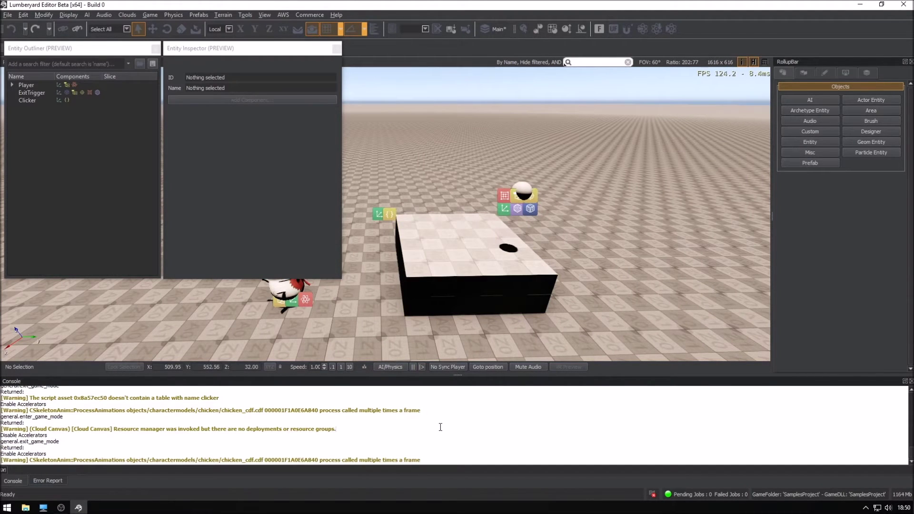
{"action": "key", "text": "ctrl+a"}
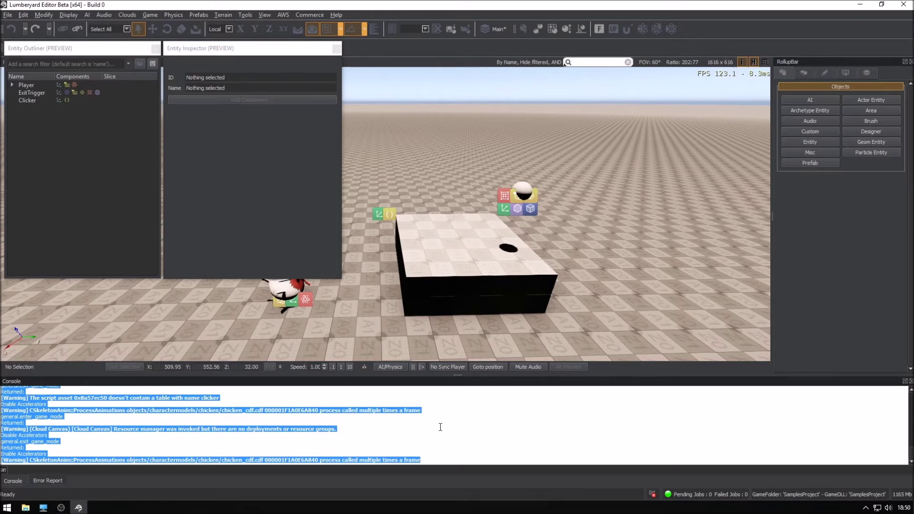
{"action": "key", "text": "Delete"}
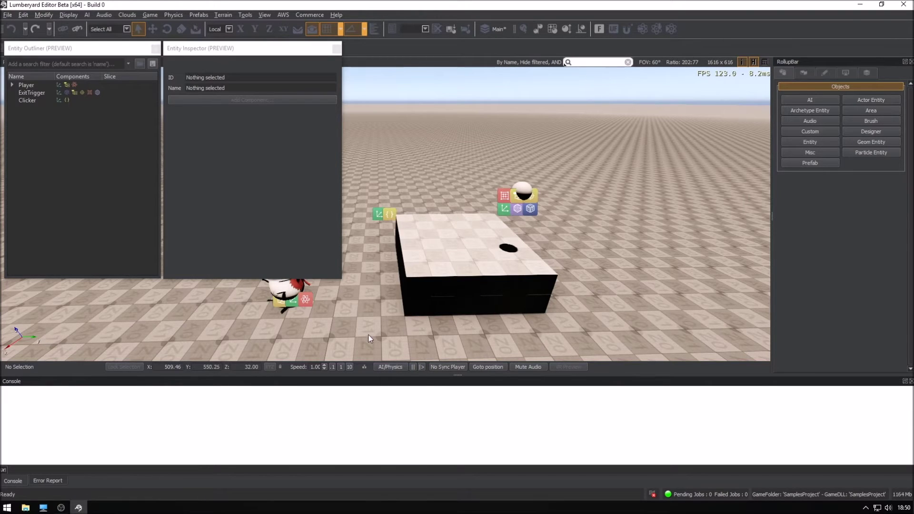
{"action": "left_click", "coordinate": [29, 99]}
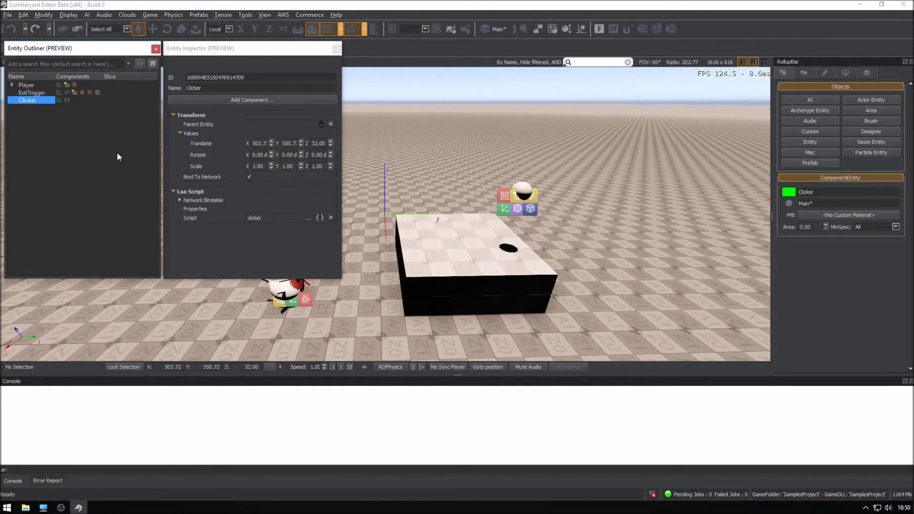
{"action": "left_click", "coordinate": [84, 507]}
{"action": "left_click", "coordinate": [78, 507]}
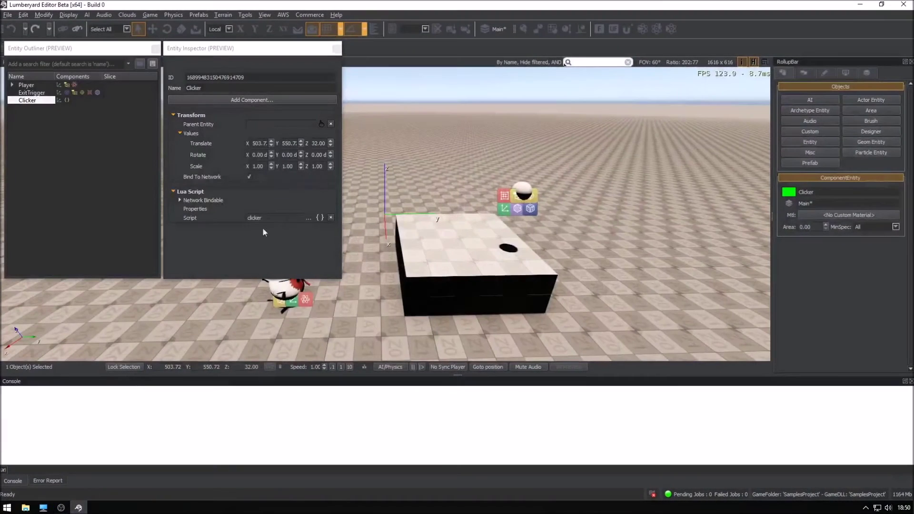
Step: In clicker.lua, write empty OnActivate and OnDeactivate function stubs below the clicker table
{"action": "left_click", "coordinate": [318, 217]}
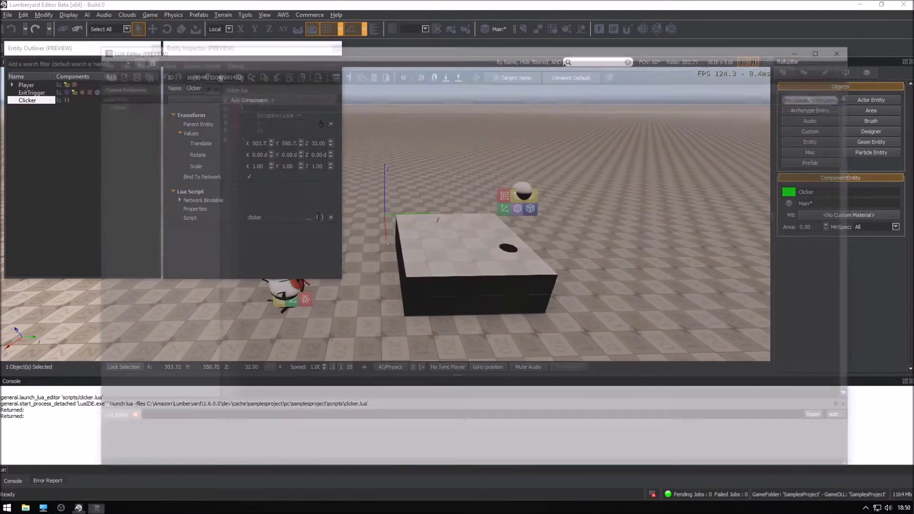
{"action": "left_click", "coordinate": [278, 136]}
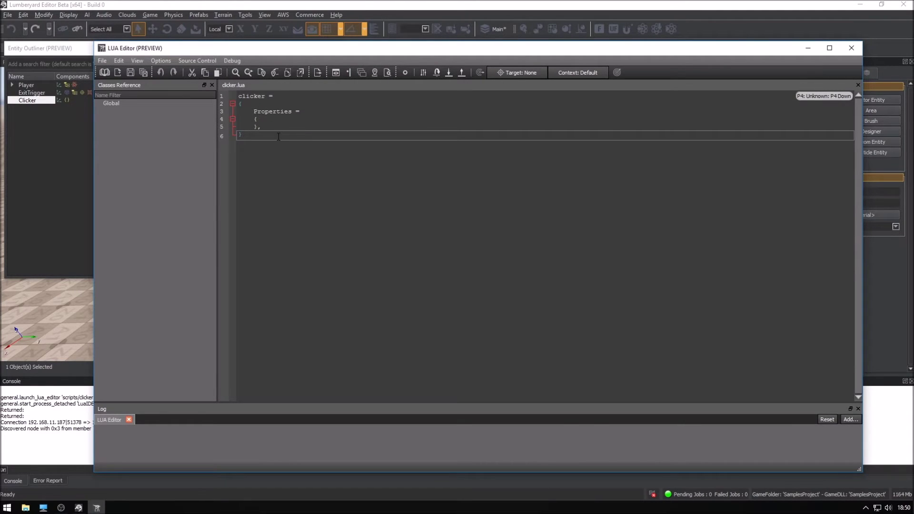
{"action": "key", "text": "Return"}
{"action": "key", "text": "Return"}
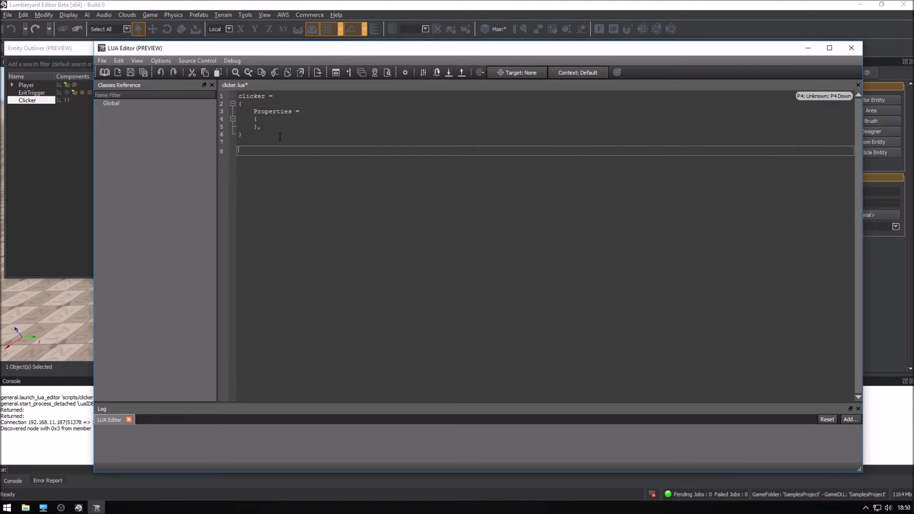
{"action": "type", "text": "function"}
{"action": "type", "text": " cl"}
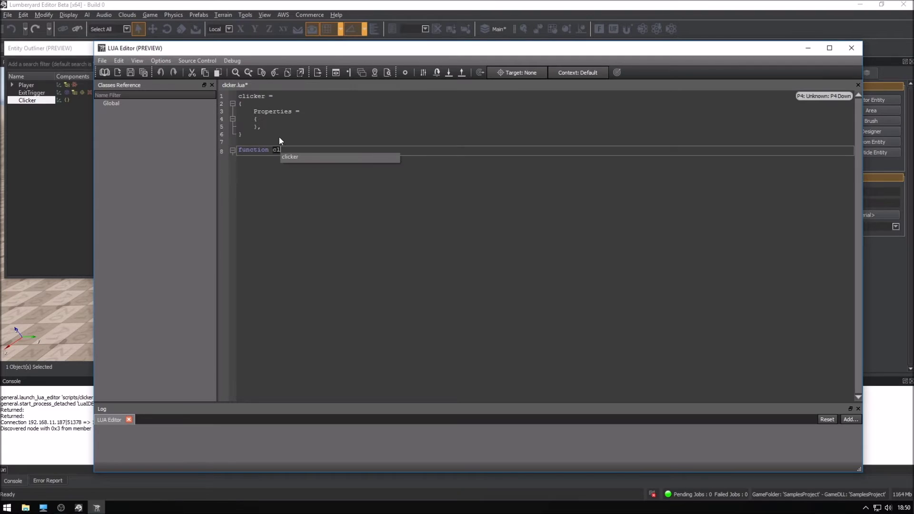
{"action": "type", "text": "icker"}
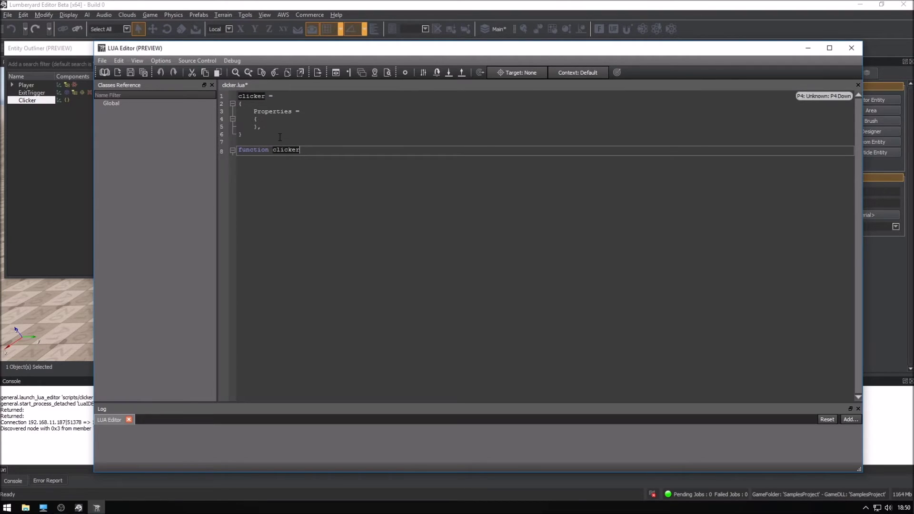
{"action": "type", "text": ":"}
{"action": "type", "text": "OnActivat"}
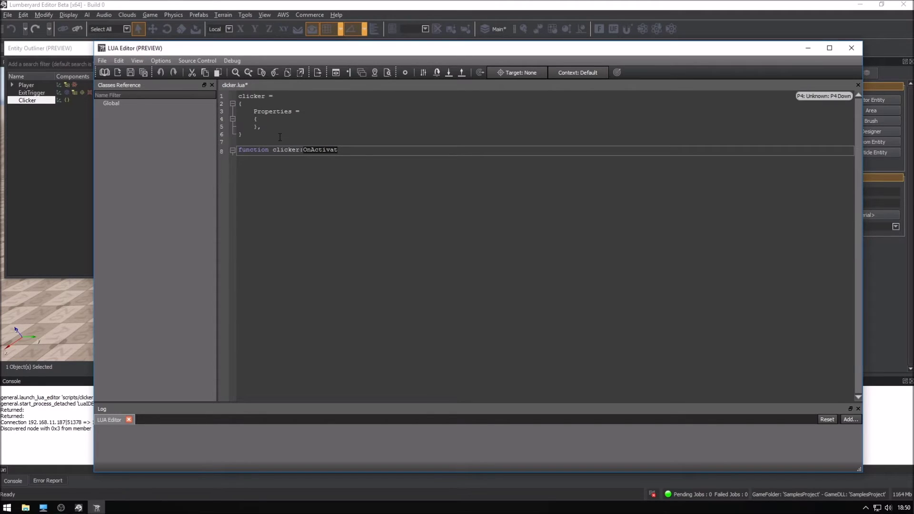
{"action": "type", "text": "e"}
{"action": "type", "text": "()"}
{"action": "key", "text": "Return"}
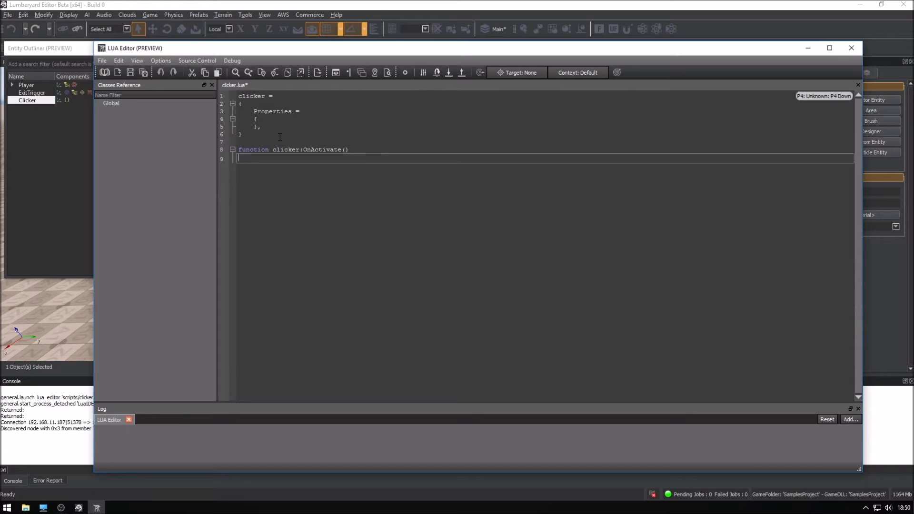
{"action": "type", "text": "end"}
{"action": "key", "text": "Return"}
{"action": "key", "text": "Return"}
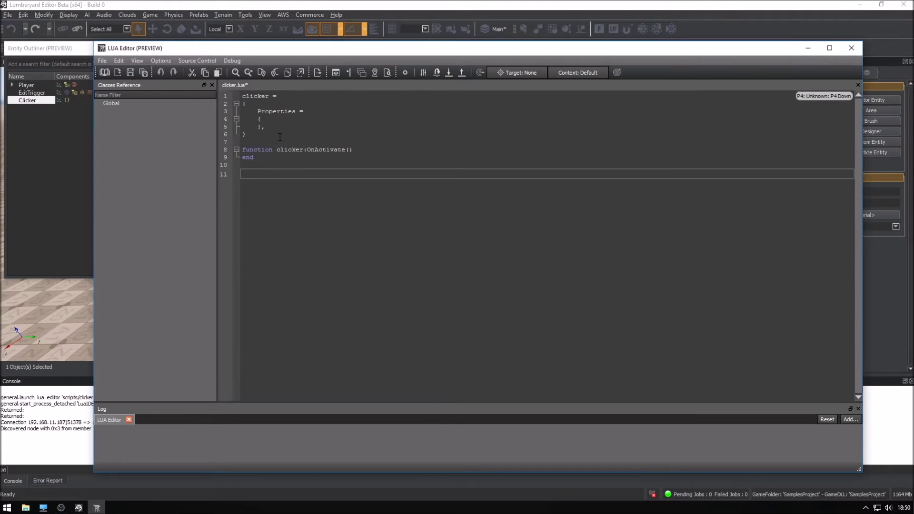
{"action": "type", "text": "function clicker"}
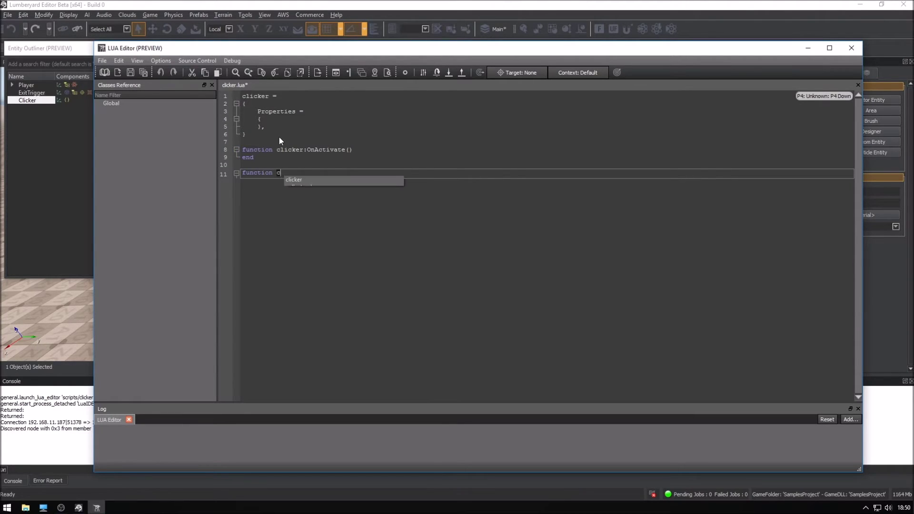
{"action": "type", "text": ":"}
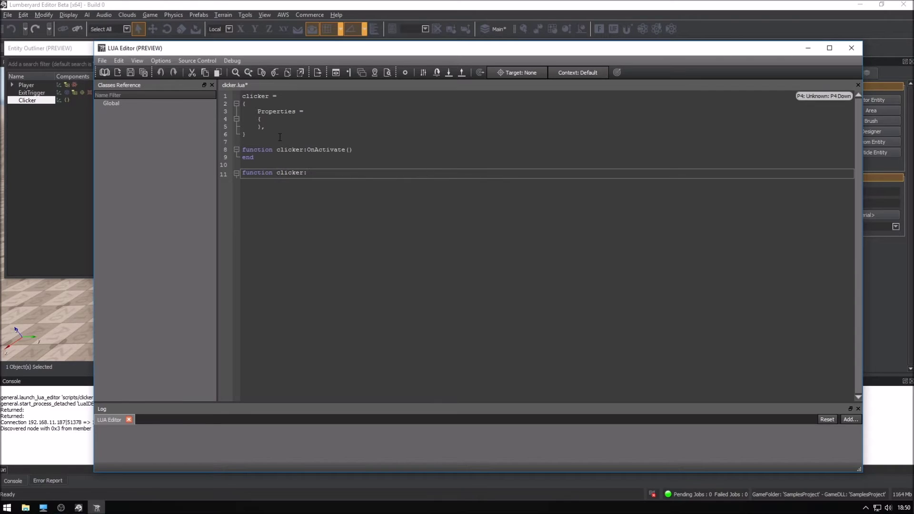
{"action": "type", "text": "OnActiv"}
{"action": "type", "text": "ate()"}
{"action": "key", "text": "Return"}
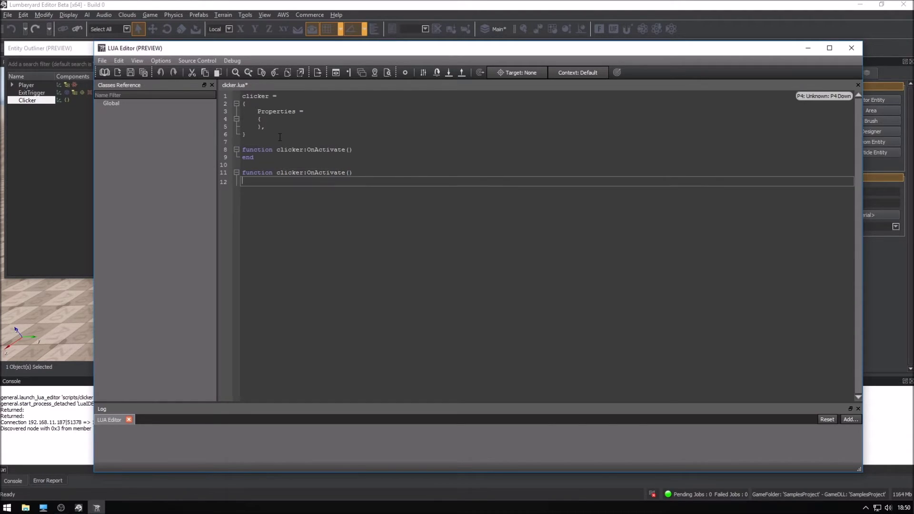
{"action": "type", "text": "end"}
{"action": "left_click", "coordinate": [314, 173]}
{"action": "type", "text": "De"}
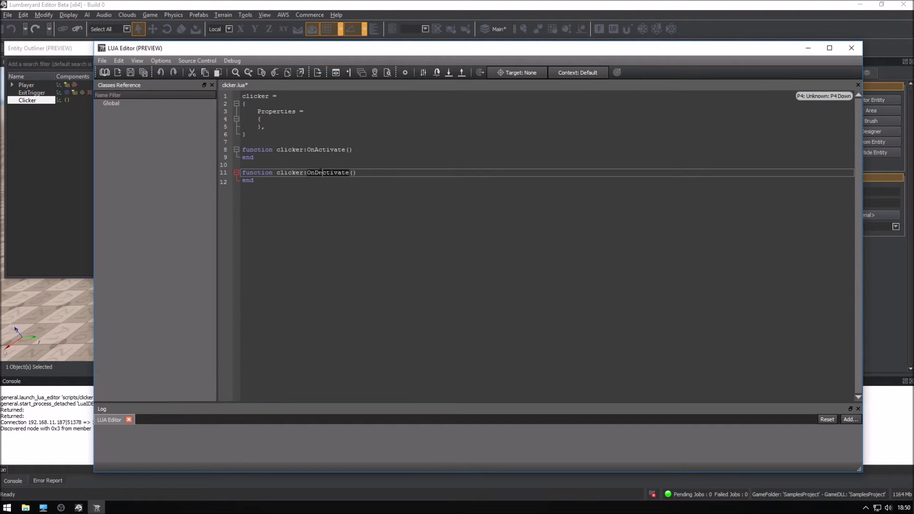
{"action": "type", "text": "a"}
{"action": "left_click", "coordinate": [304, 156]}
{"action": "left_click", "coordinate": [366, 149]}
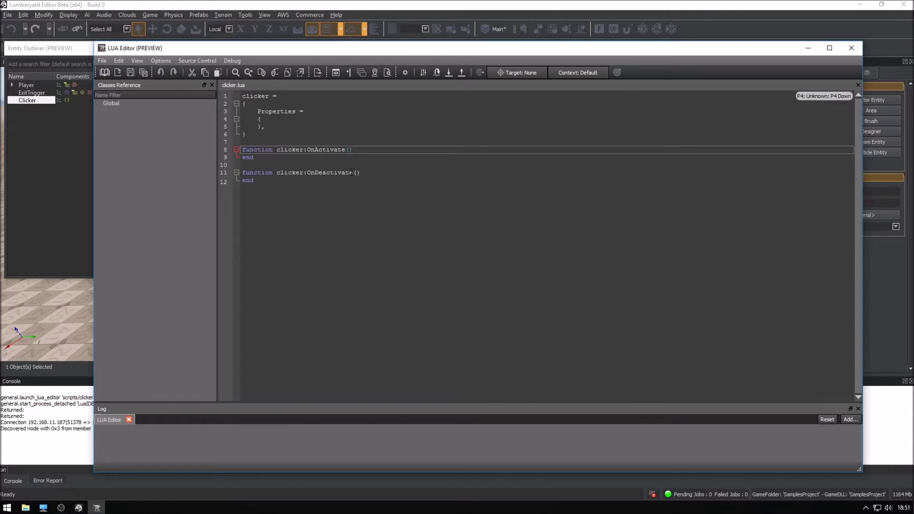
Step: Add an indented blank line inside clicker:OnActivate after line 8
{"action": "left_click_drag", "start_coordinate": [308, 152], "coordinate": [319, 151]}
{"action": "left_click", "coordinate": [258, 111]}
{"action": "left_click", "coordinate": [366, 149]}
{"action": "key", "text": "Return"}
{"action": "key", "text": "Tab"}
{"action": "type", "text": "D"}
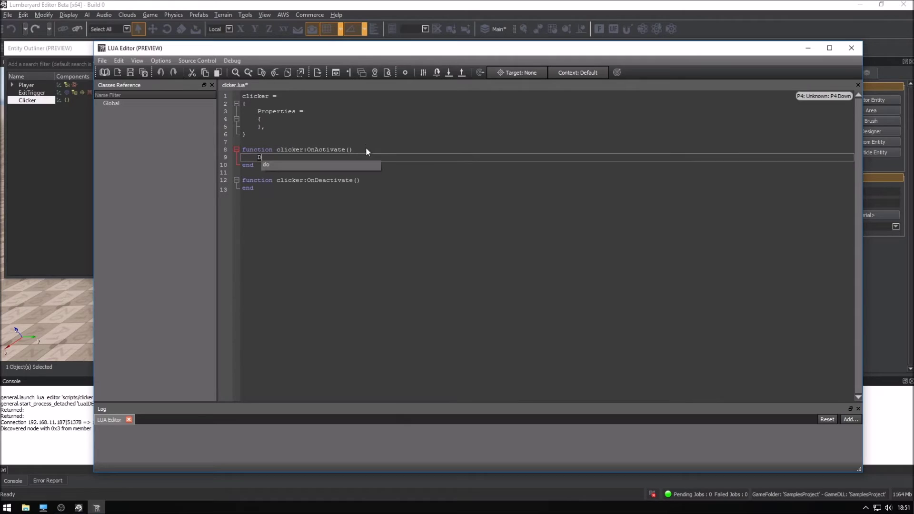
{"action": "type", "text": "ebug.Log("}
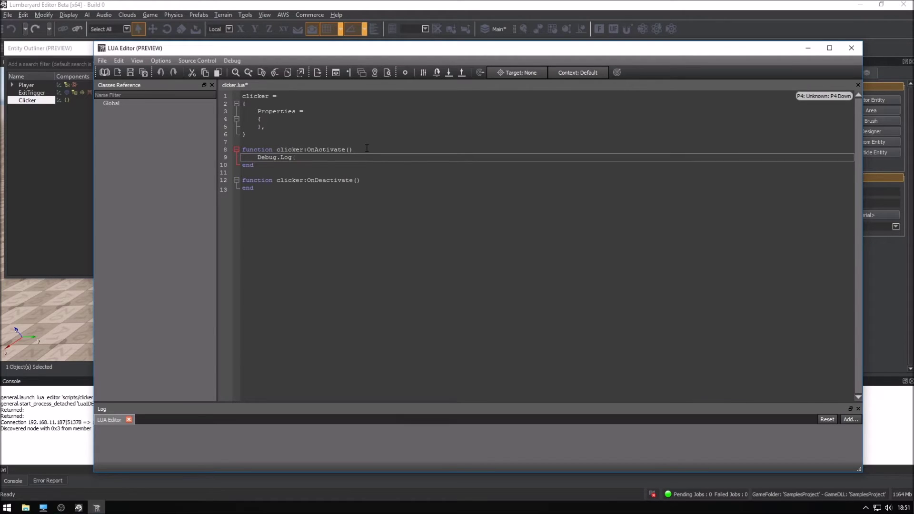
{"action": "type", "text": "\"Activate!\");"}
Step: Write Debug.Log("Deactivate!"); inside clicker:OnDeactivate, fixing the typo on line 13
{"action": "left_click_drag", "start_coordinate": [340, 157], "coordinate": [334, 157]}
{"action": "left_click", "coordinate": [367, 180]}
{"action": "key", "text": "Return"}
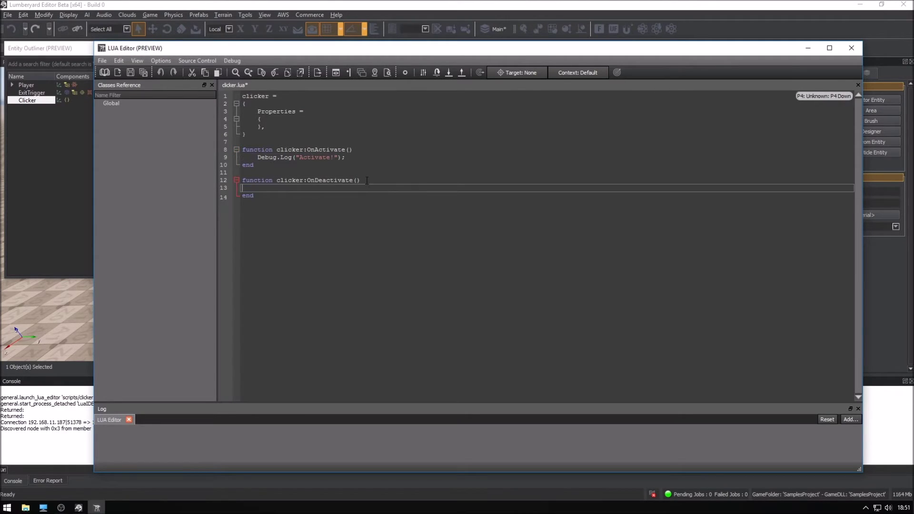
{"action": "type", "text": "Debuyg/"}
{"action": "key", "text": "BackSpace"}
{"action": "key", "text": "BackSpace"}
{"action": "key", "text": "BackSpace"}
{"action": "type", "text": "g"}
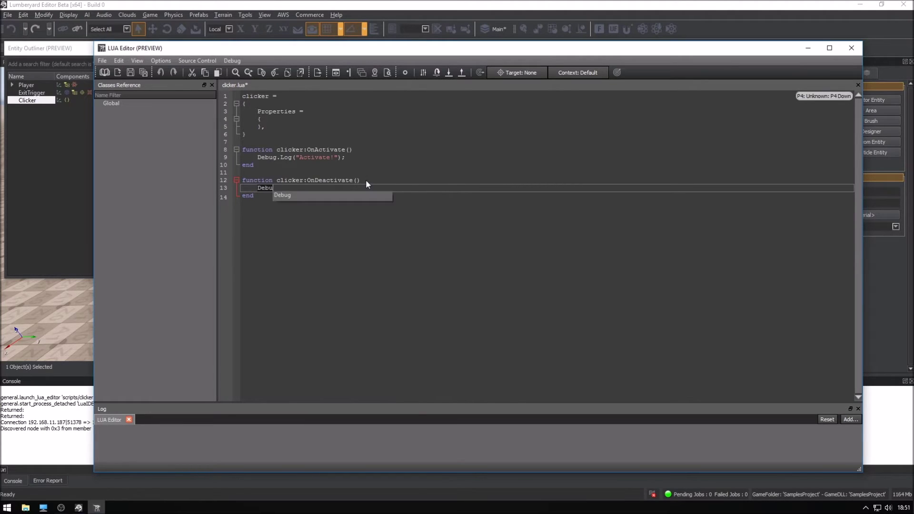
{"action": "type", "text": ".Log(\"D"}
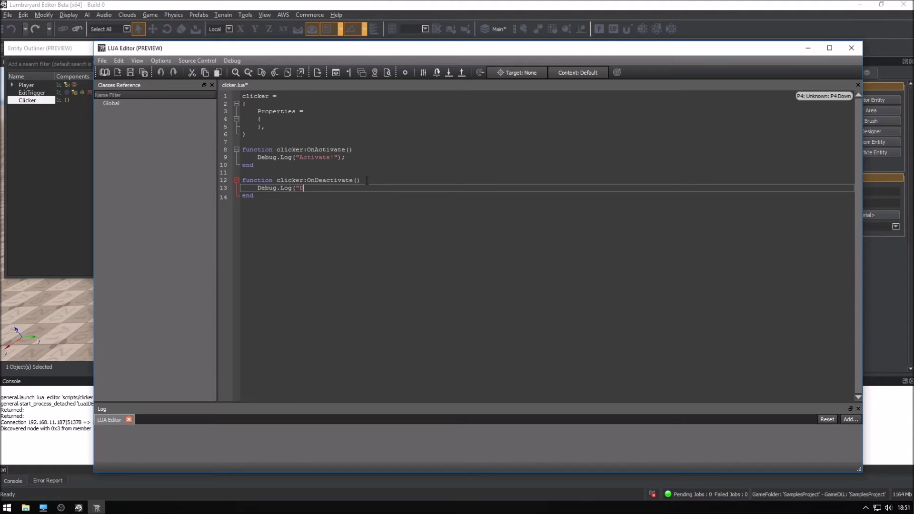
{"action": "type", "text": "eactivate!"}
{"action": "type", "text": "\""}
{"action": "type", "text": ");"}
Step: Close the LUA Editor and remove Clicker's existing Lua Script component
{"action": "key", "text": "alt+F4"}
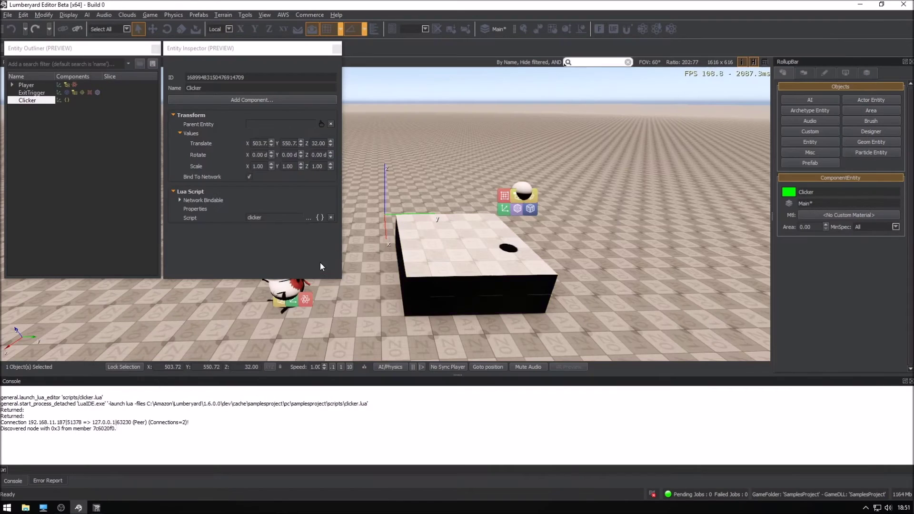
{"action": "right_click", "coordinate": [254, 191]}
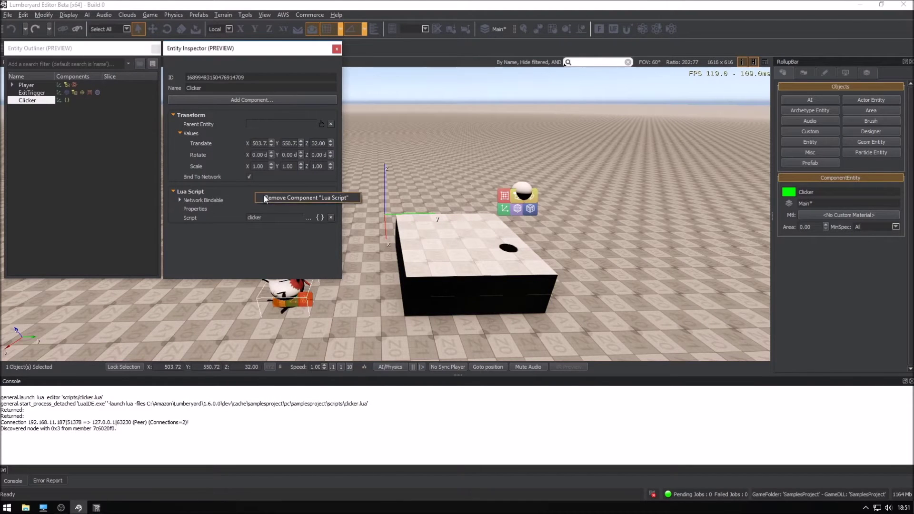
{"action": "left_click", "coordinate": [263, 196]}
Step: Add a new Lua Script component running clicker.lua, then play the level with Ctrl+G
{"action": "left_click", "coordinate": [247, 101]}
{"action": "mouse_move", "coordinate": [189, 120]}
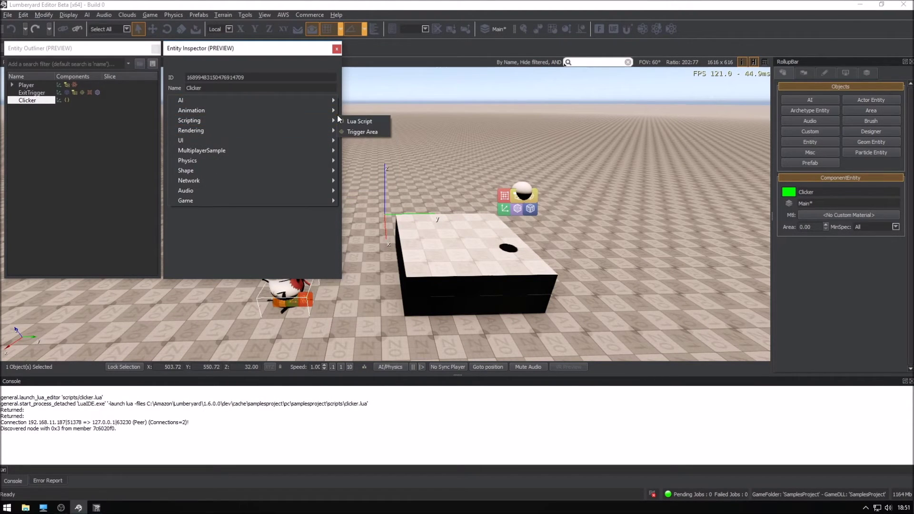
{"action": "left_click", "coordinate": [364, 120]}
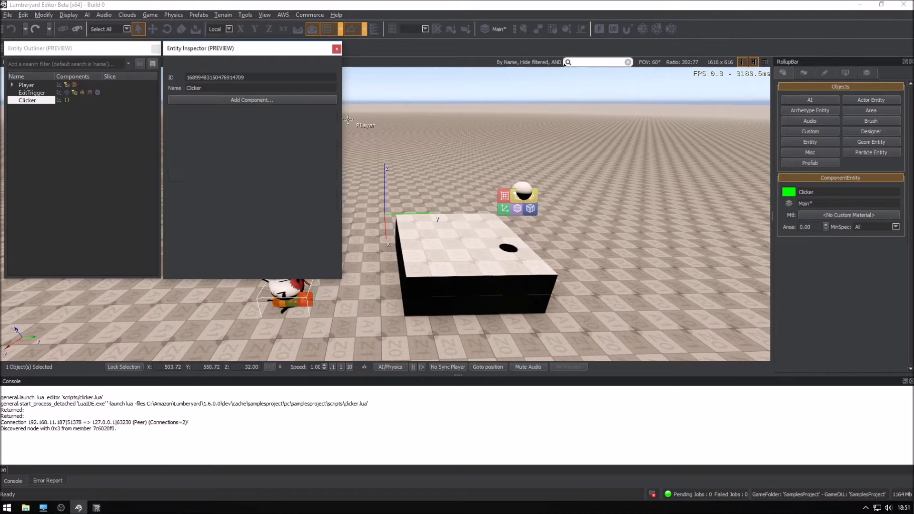
{"action": "left_click", "coordinate": [287, 219]}
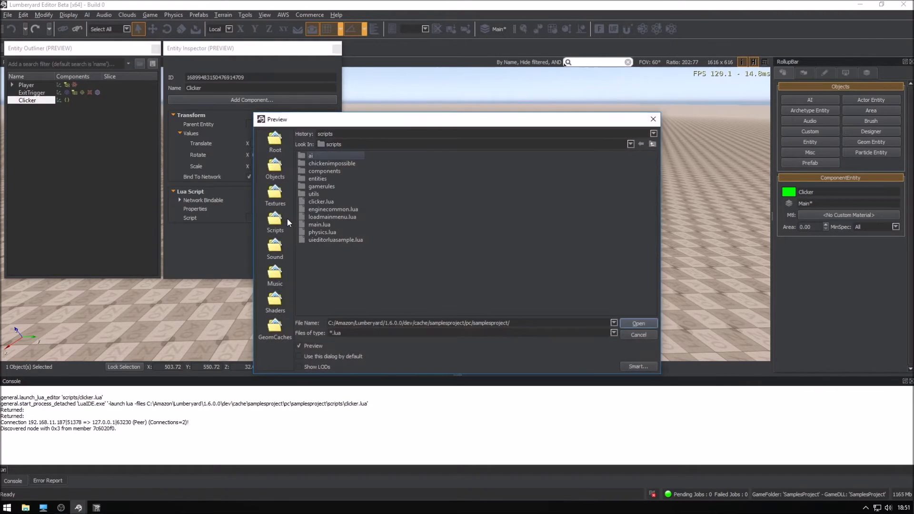
{"action": "double_click", "coordinate": [311, 201]}
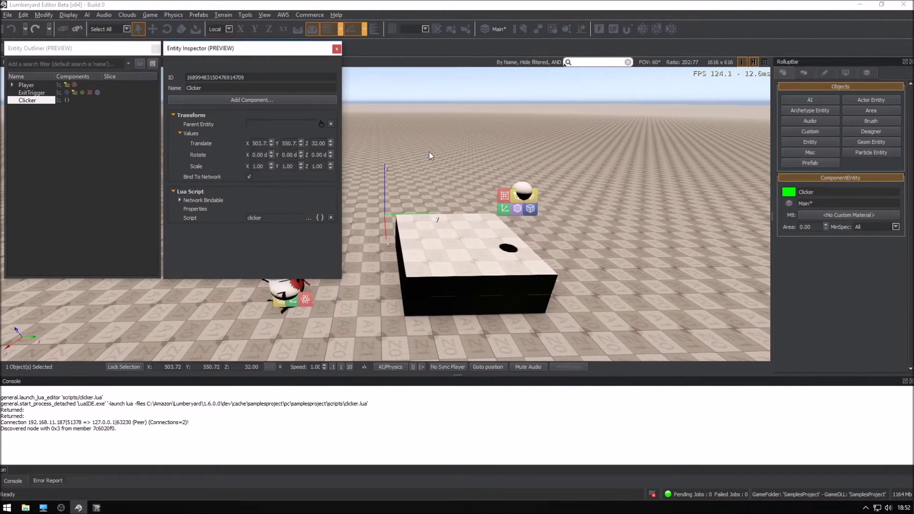
{"action": "left_click", "coordinate": [466, 153]}
{"action": "key", "text": "ctrl+g"}
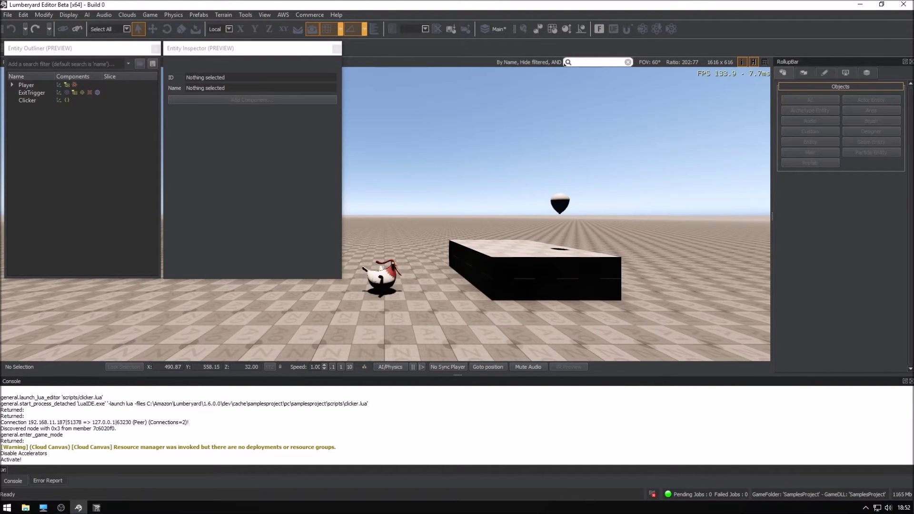
Step: Walk the player onto and off the block, then leave game mode
{"action": "key", "text": "w"}
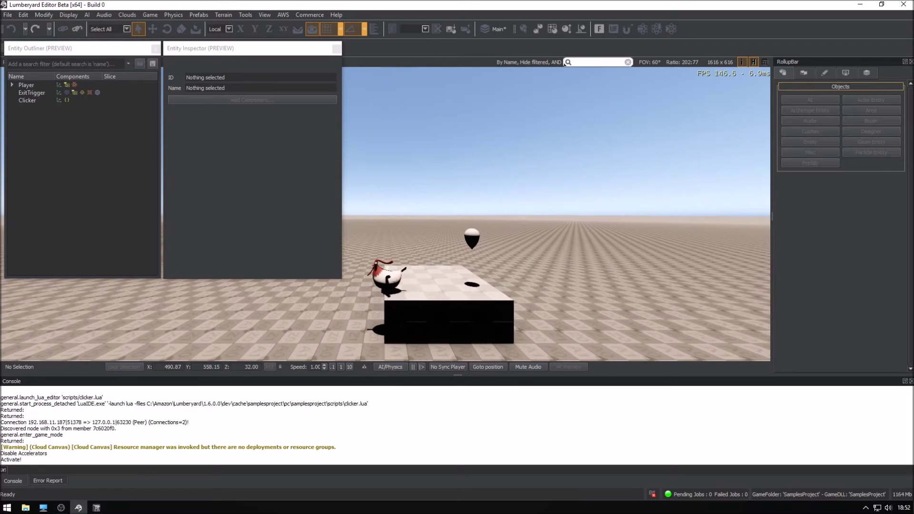
{"action": "key", "text": "s"}
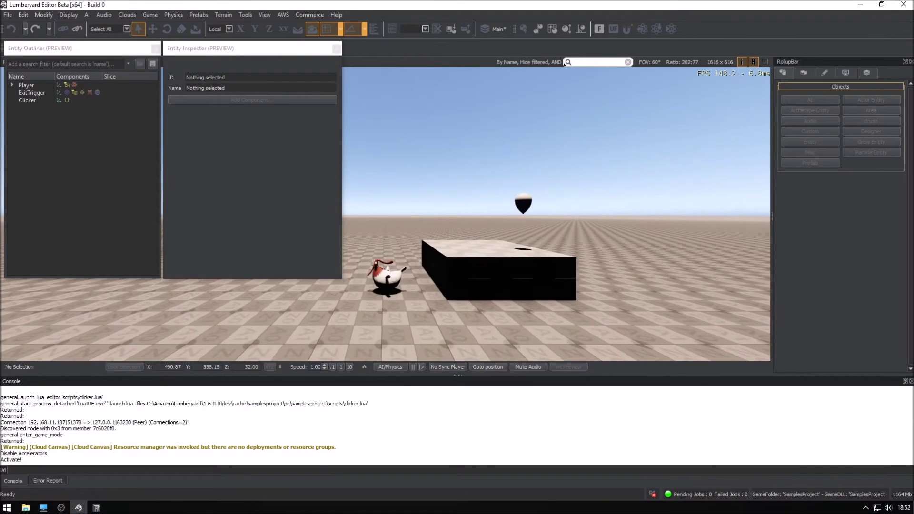
{"action": "key", "text": "Escape"}
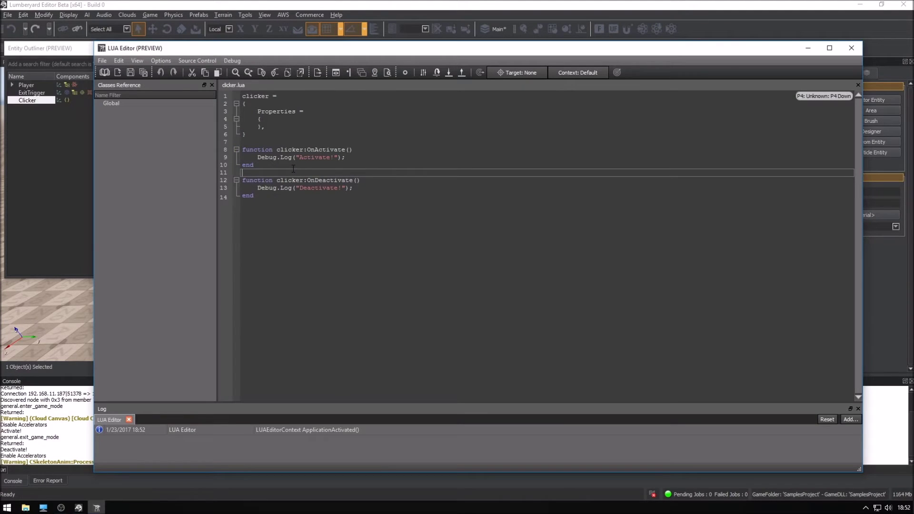
Step: Insert clicker:OnTick(deltaTime, timePoint) with a Tick Tock! log and end, fixing timePoint typos
{"action": "key", "text": "Return"}
{"action": "type", "text": "function cli"}
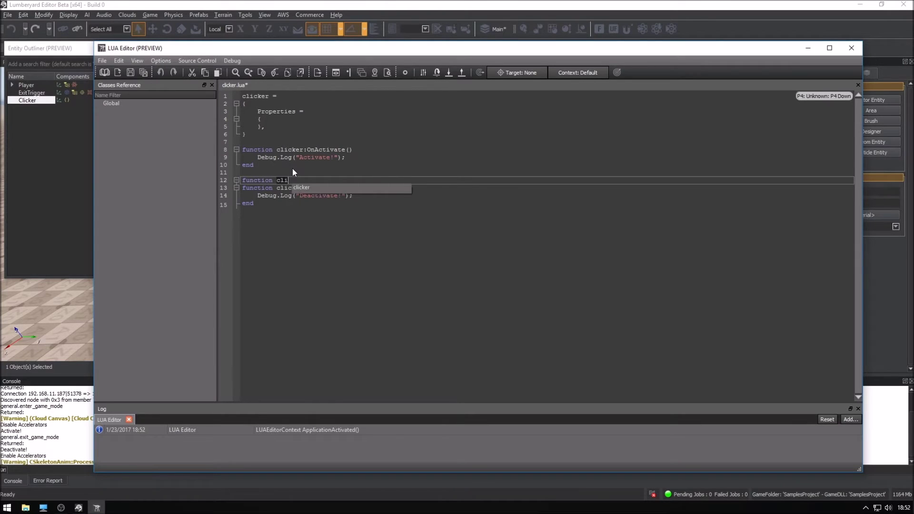
{"action": "type", "text": "cker:OnTick"}
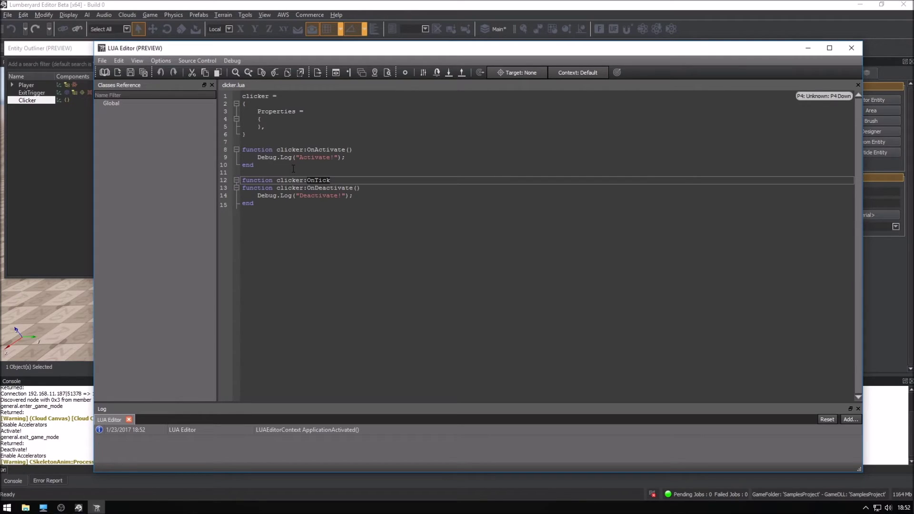
{"action": "type", "text": "deltaTime, time"}
{"action": "type", "text": "POin"}
{"action": "key", "text": "BackSpace"}
{"action": "key", "text": "BackSpace"}
{"action": "key", "text": "BackSpace"}
{"action": "type", "text": "oint"}
{"action": "key", "text": "BackSpace"}
{"action": "key", "text": "BackSpace"}
{"action": "key", "text": "BackSpace"}
{"action": "type", "text": "int"}
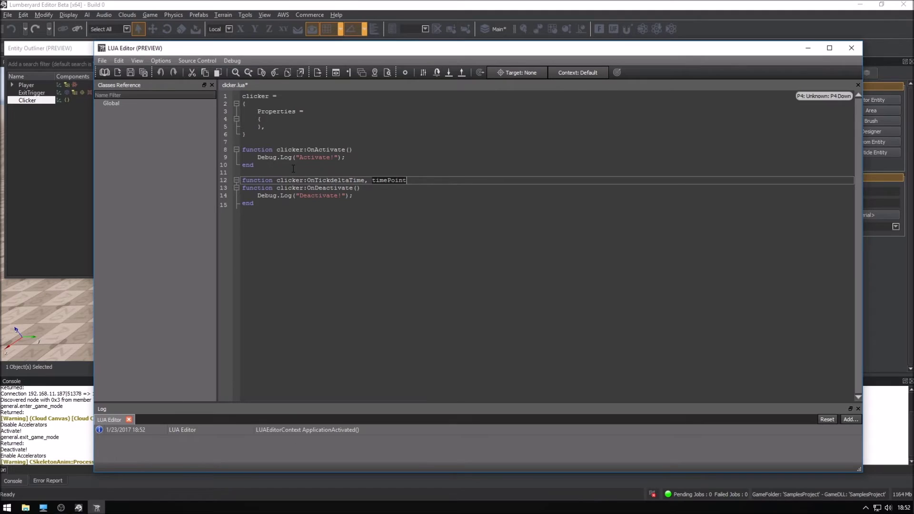
{"action": "type", "text": ")"}
{"action": "key", "text": "Return"}
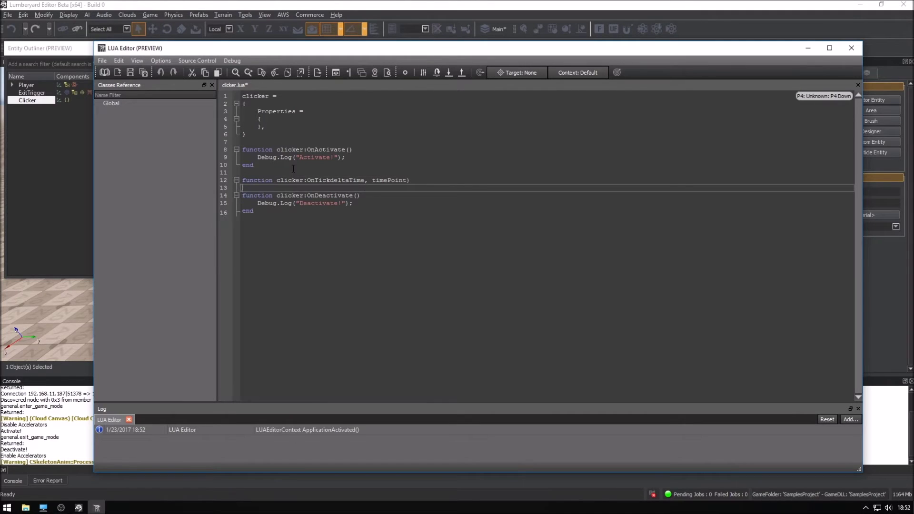
{"action": "type", "text": "end"}
{"action": "key", "text": "Return"}
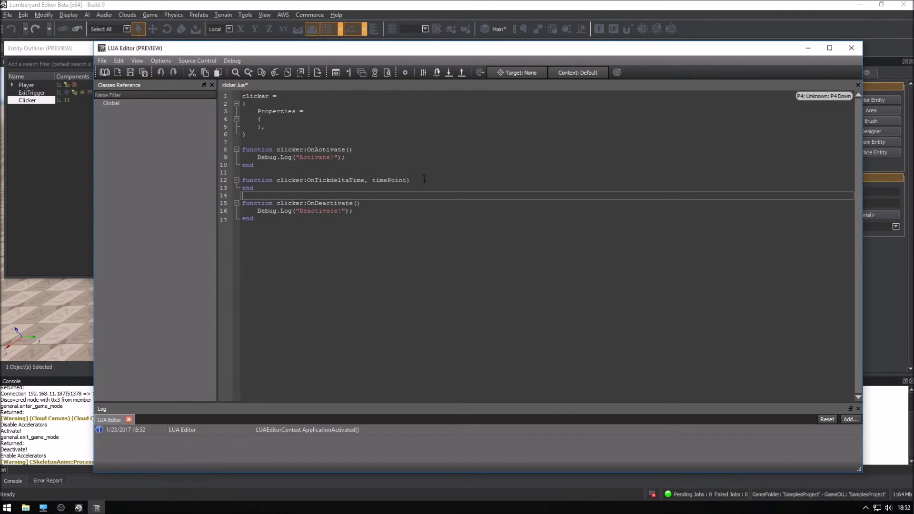
{"action": "left_click", "coordinate": [424, 178]}
{"action": "key", "text": "Return"}
{"action": "type", "text": "D"}
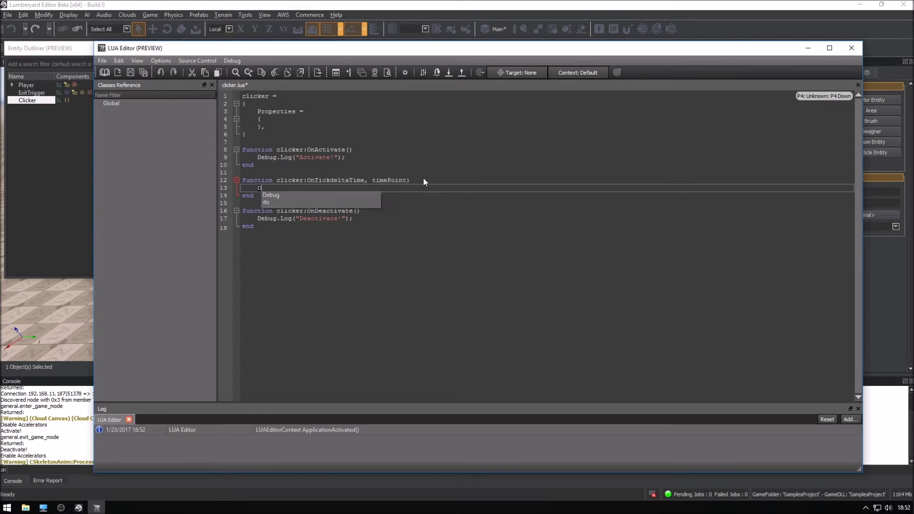
{"action": "type", "text": "ebug.Log("}
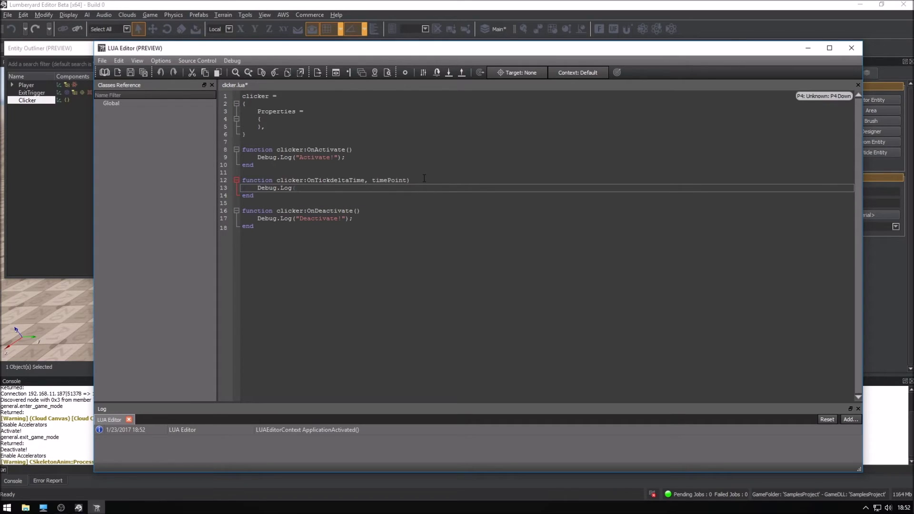
{"action": "type", "text": "\"Tick Toc"}
{"action": "type", "text": "k!\");"}
Step: Select the deltaTime and timePoint parameters in the OnTick header
{"action": "left_click", "coordinate": [425, 178]}
{"action": "left_click", "coordinate": [330, 180]}
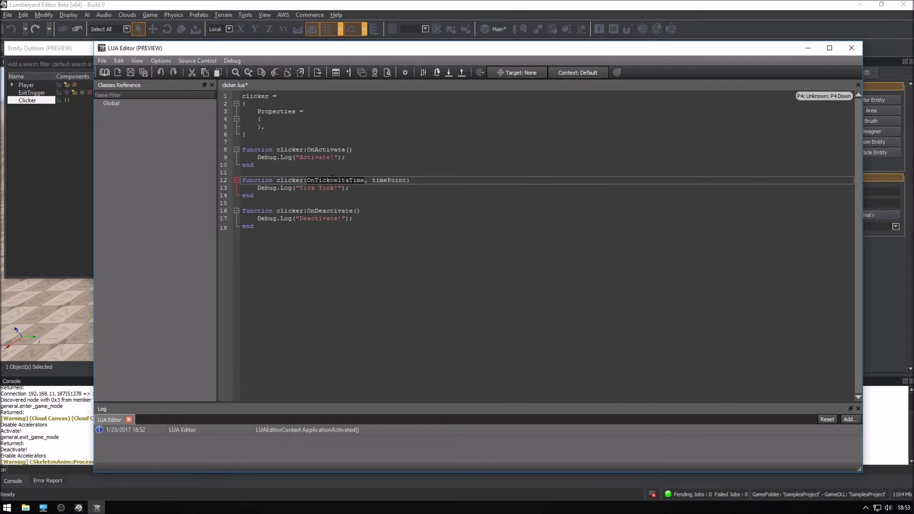
{"action": "type", "text": "("}
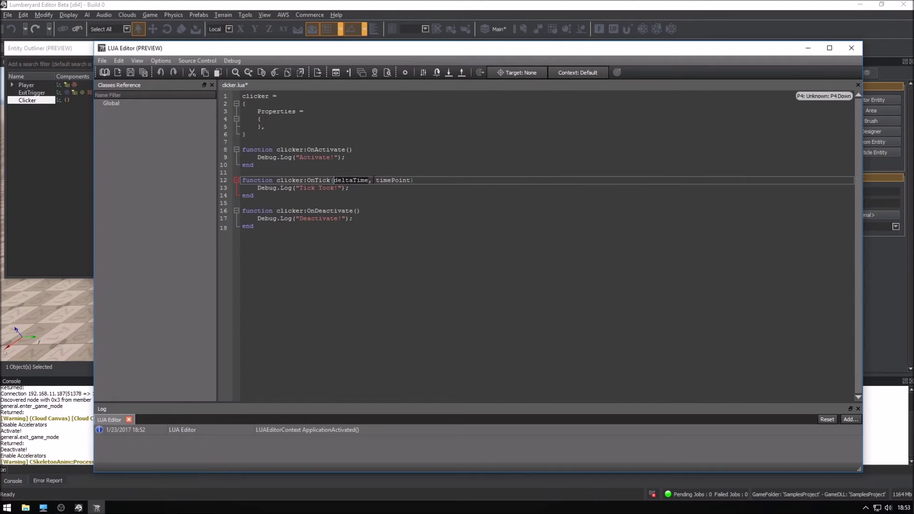
{"action": "key", "text": "End"}
{"action": "key", "text": "Left"}
{"action": "key", "text": "ctrl+shift+Left"}
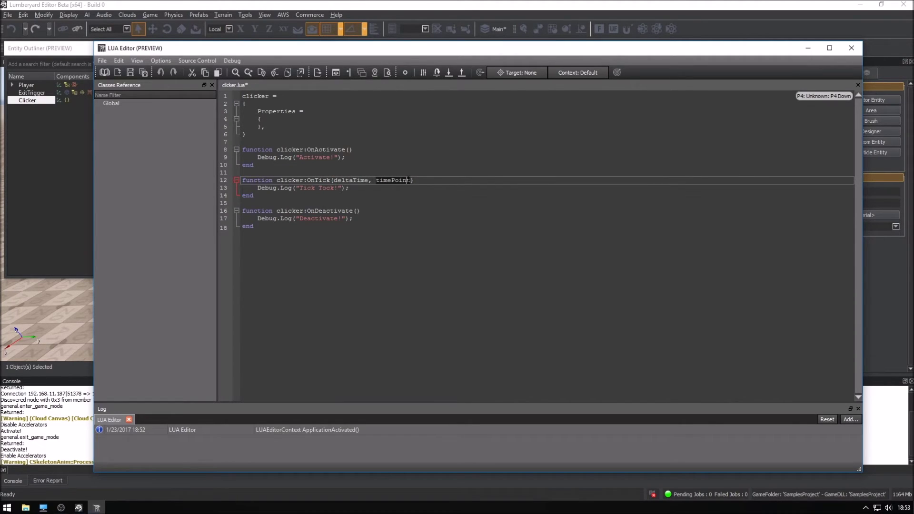
{"action": "left_click_drag", "start_coordinate": [410, 182], "coordinate": [333, 180]}
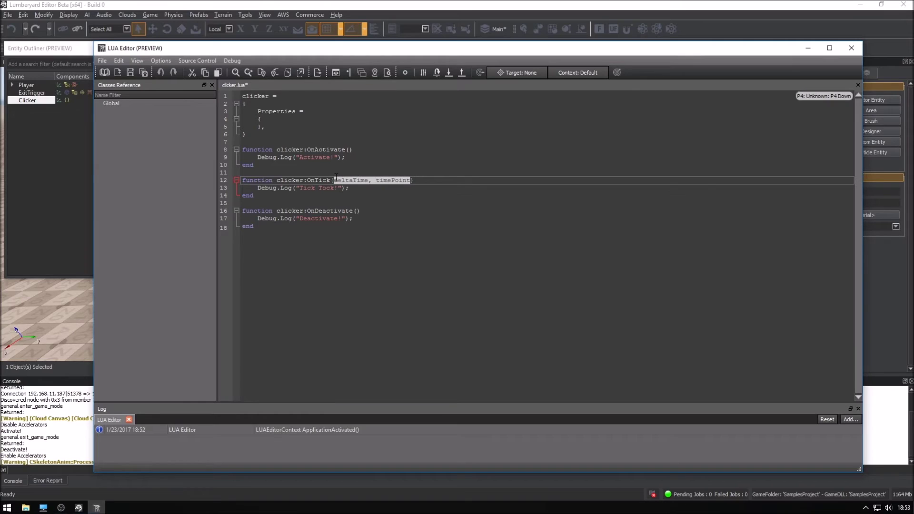
{"action": "left_click", "coordinate": [363, 150]}
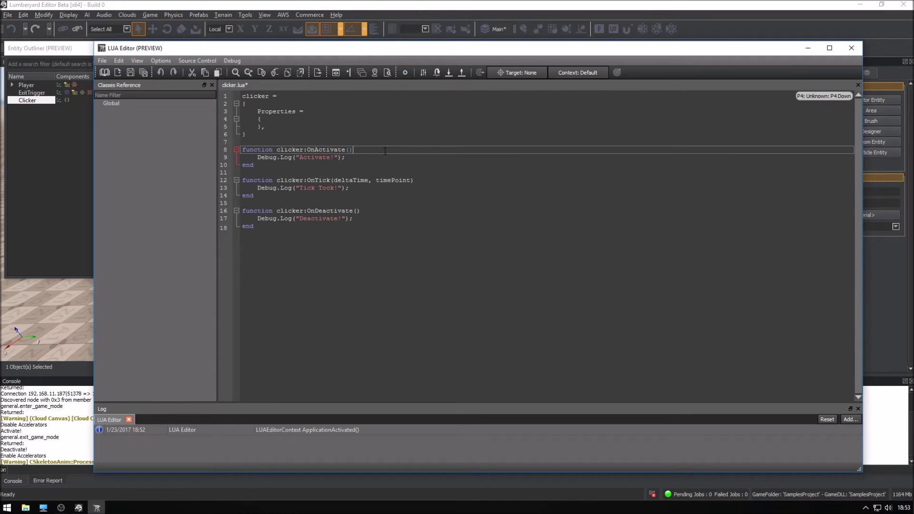
Step: Add self.tickBusHandler = TickBusHandler(self, 0) to OnActivate and a Disconnect line to OnDeactivate
{"action": "left_click", "coordinate": [375, 158]}
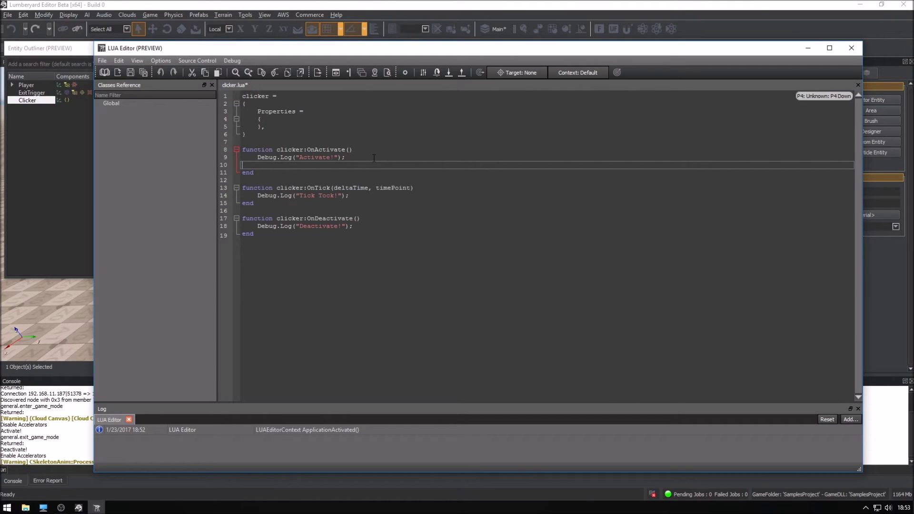
{"action": "type", "text": "self"}
{"action": "type", "text": ".tick"}
{"action": "type", "text": "BusHandler"}
{"action": "type", "text": " = TickBus"}
{"action": "type", "text": "Handler("}
{"action": "type", "text": "self, 0)"}
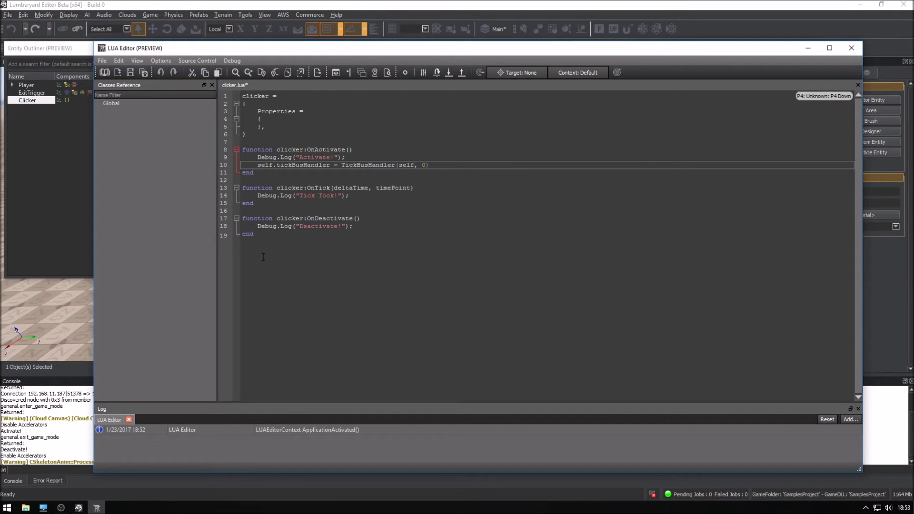
{"action": "left_click", "coordinate": [361, 227]}
{"action": "key", "text": "Return"}
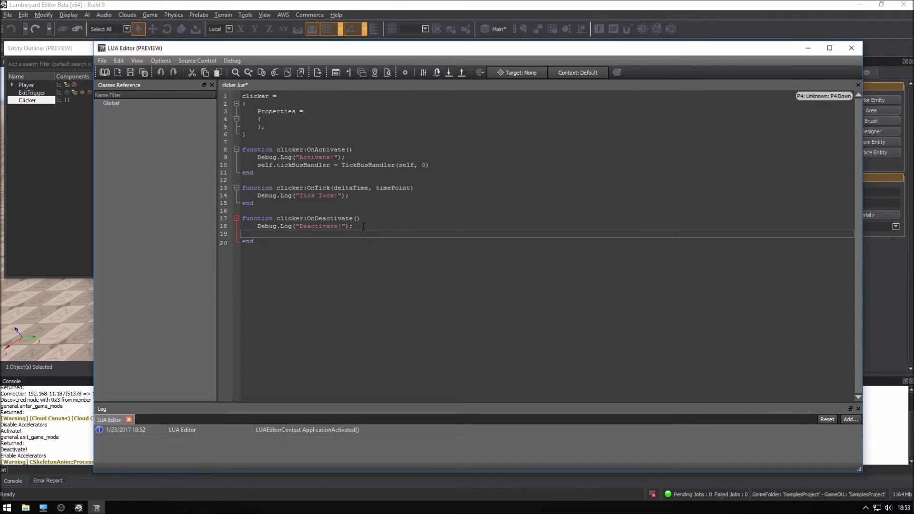
{"action": "type", "text": "self."}
{"action": "type", "text": "ti"}
{"action": "type", "text": "ckBusHandler"}
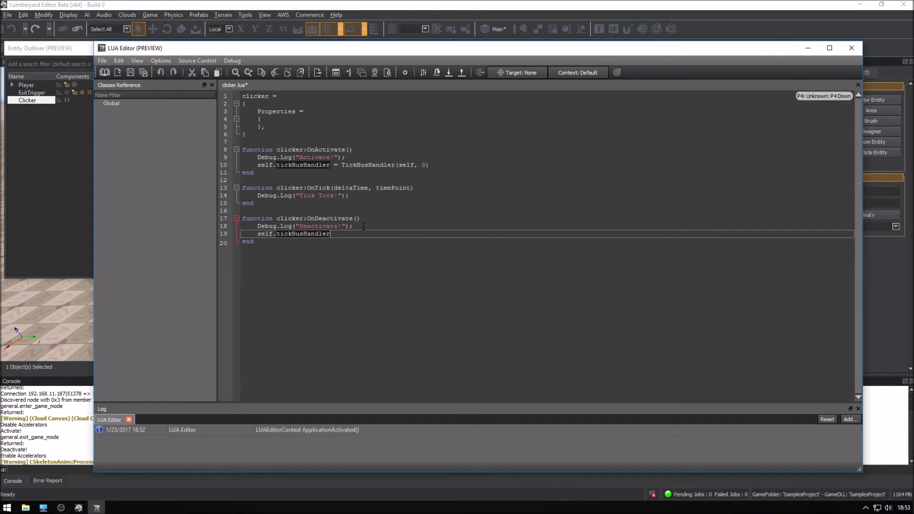
{"action": "type", "text": ":Disconnec"}
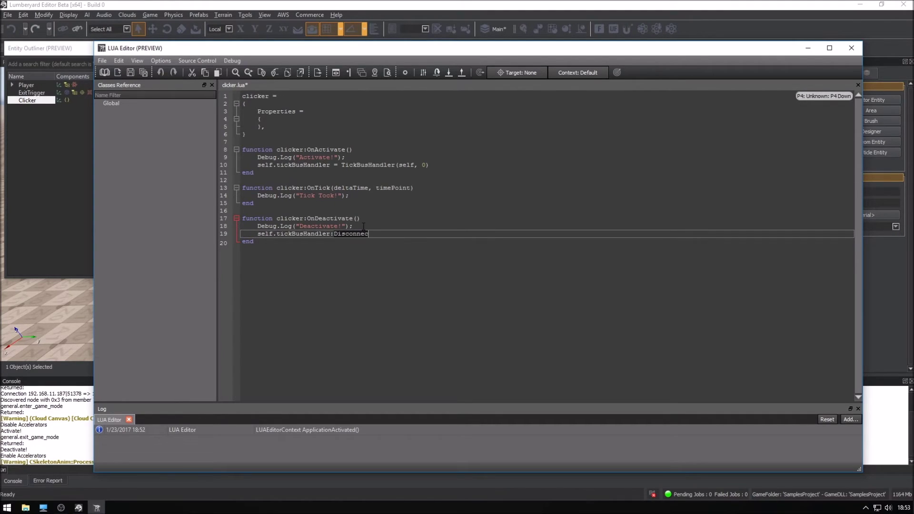
{"action": "type", "text": "t()"}
Step: Highlight tickBusHandler, TickBusHandler and the arguments self, 0 on line 10
{"action": "left_click_drag", "start_coordinate": [277, 166], "coordinate": [329, 165]}
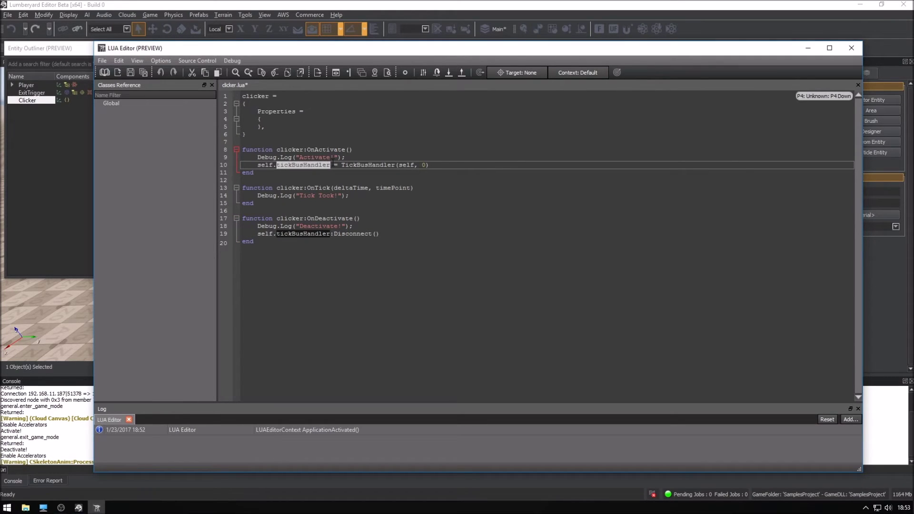
{"action": "left_click", "coordinate": [341, 165]}
{"action": "left_click_drag", "start_coordinate": [341, 165], "coordinate": [394, 165]}
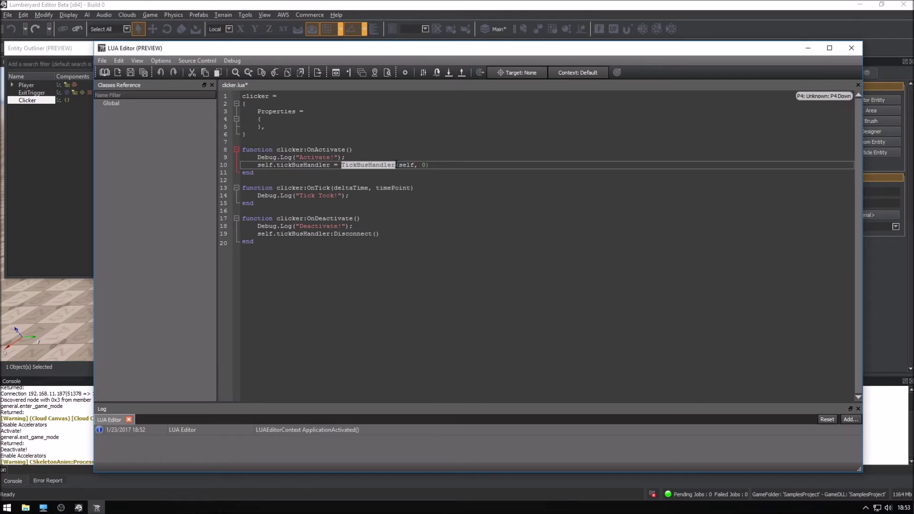
{"action": "left_click", "coordinate": [276, 165]}
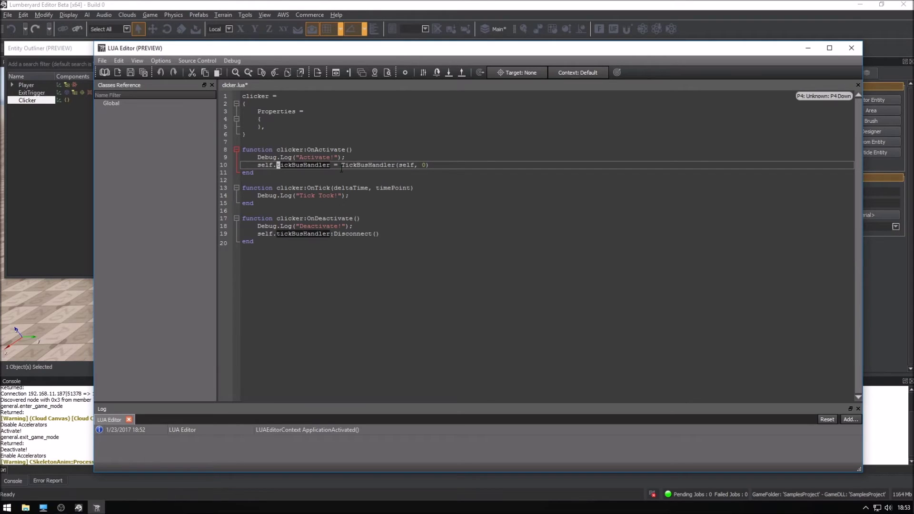
{"action": "left_click", "coordinate": [341, 164]}
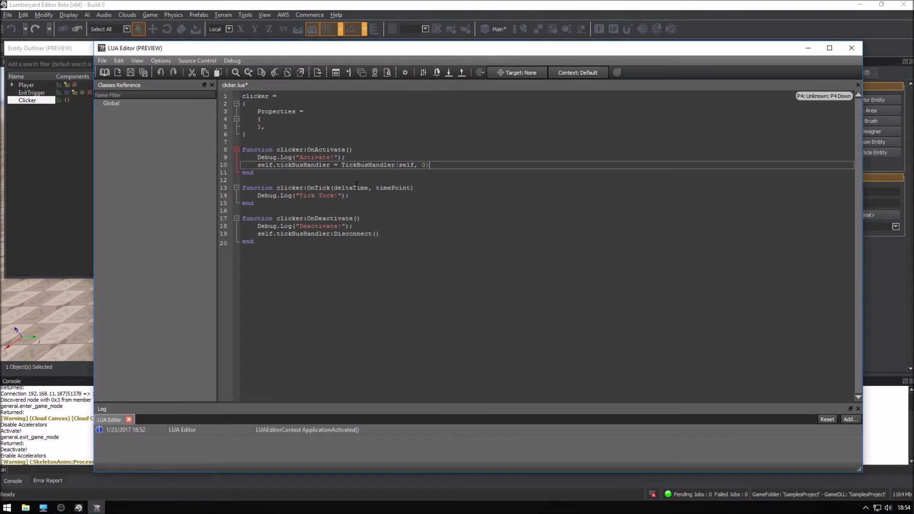
{"action": "left_click_drag", "start_coordinate": [428, 165], "coordinate": [398, 166]}
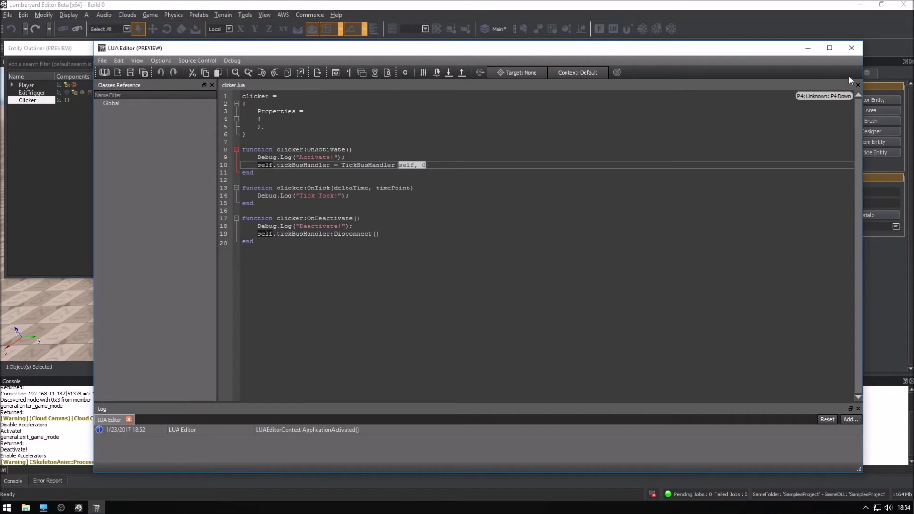
Step: Minimize the LUA Editor and replace Clicker's Lua Script component with one using clicker.lua
{"action": "left_click", "coordinate": [809, 48]}
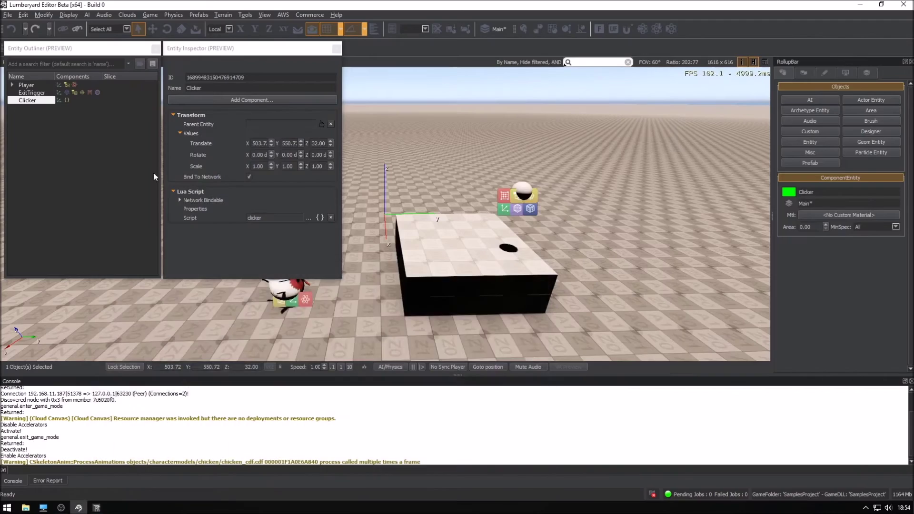
{"action": "left_click", "coordinate": [227, 196]}
{"action": "left_click", "coordinate": [243, 101]}
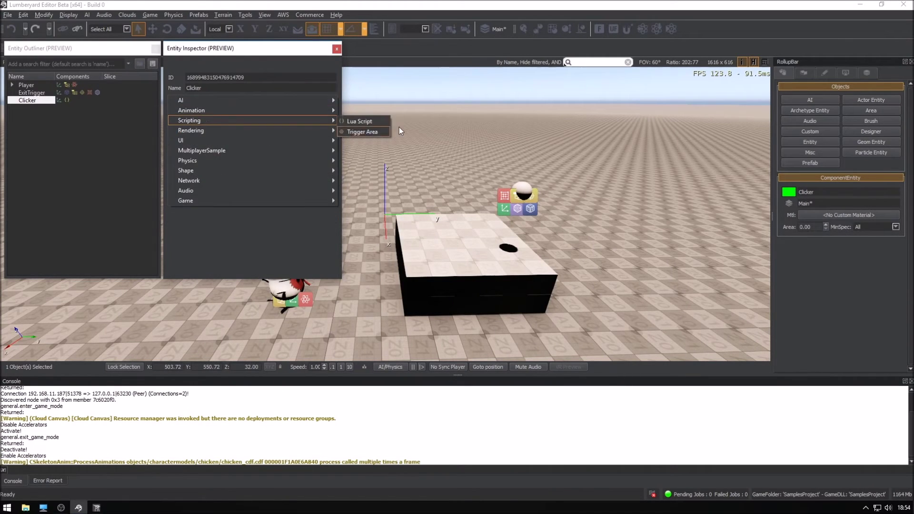
{"action": "left_click", "coordinate": [361, 121]}
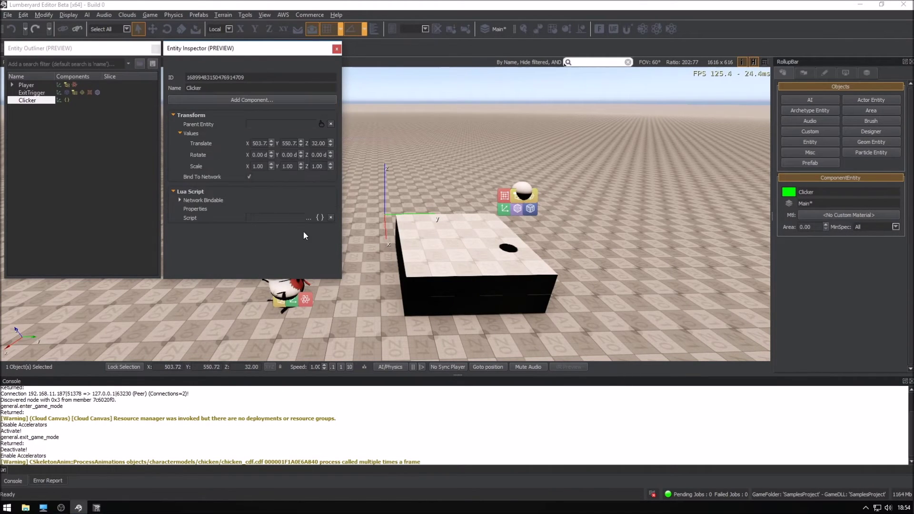
{"action": "left_click", "coordinate": [278, 219]}
{"action": "double_click", "coordinate": [323, 201]}
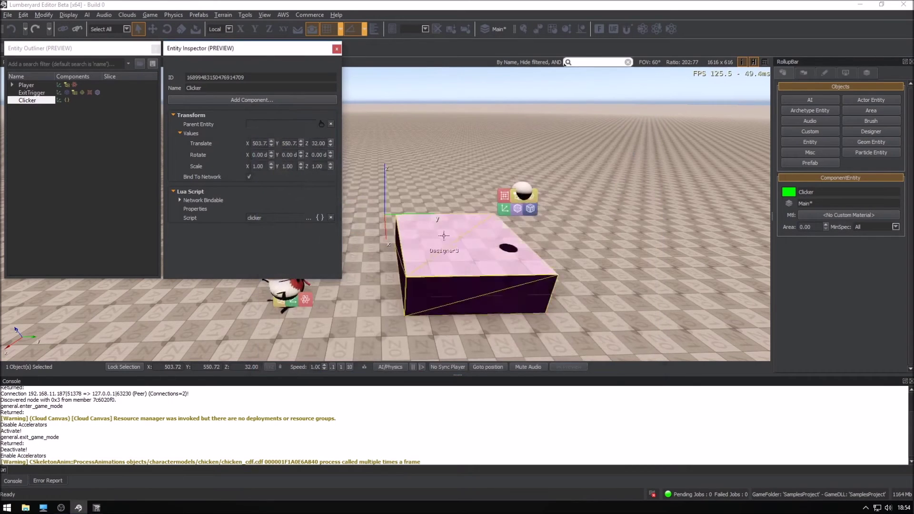
Step: Play the level and walk onto the box so Tick Tock! logs, then exit
{"action": "left_click", "coordinate": [492, 161]}
{"action": "key", "text": "ctrl+g"}
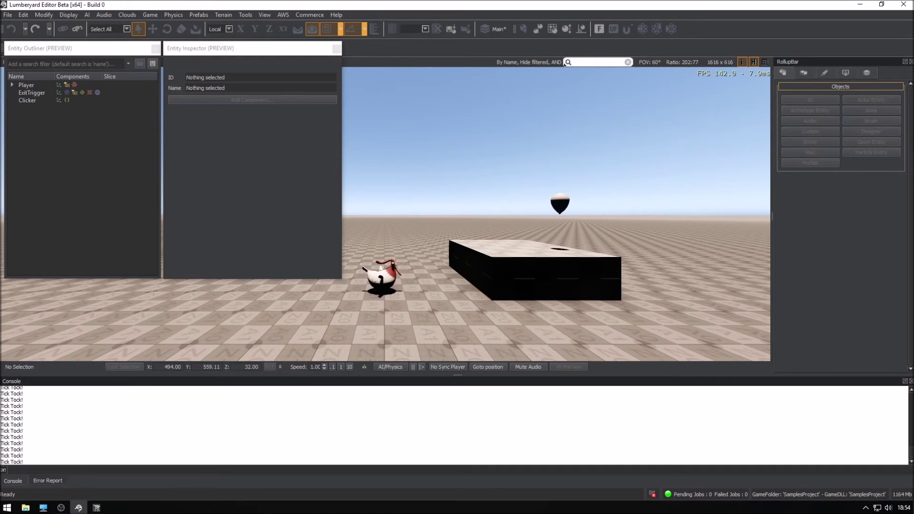
{"action": "key", "text": "d"}
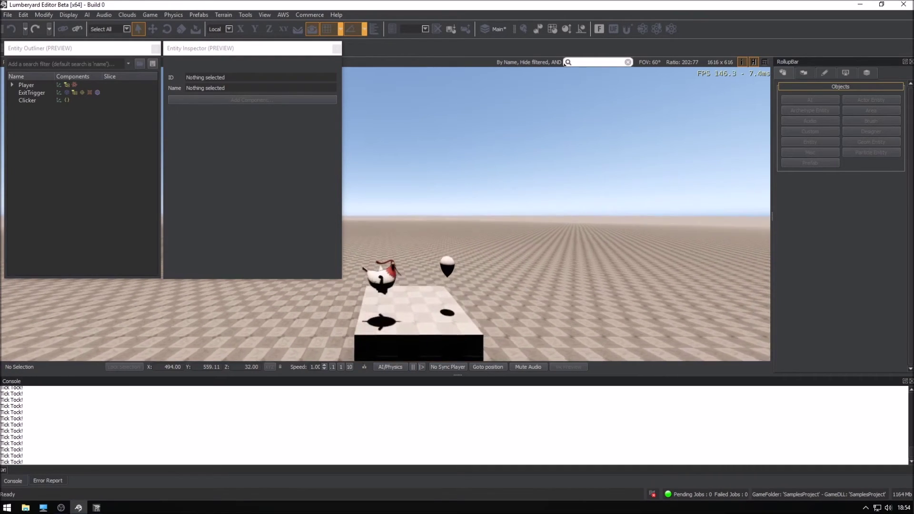
{"action": "key", "text": "Escape"}
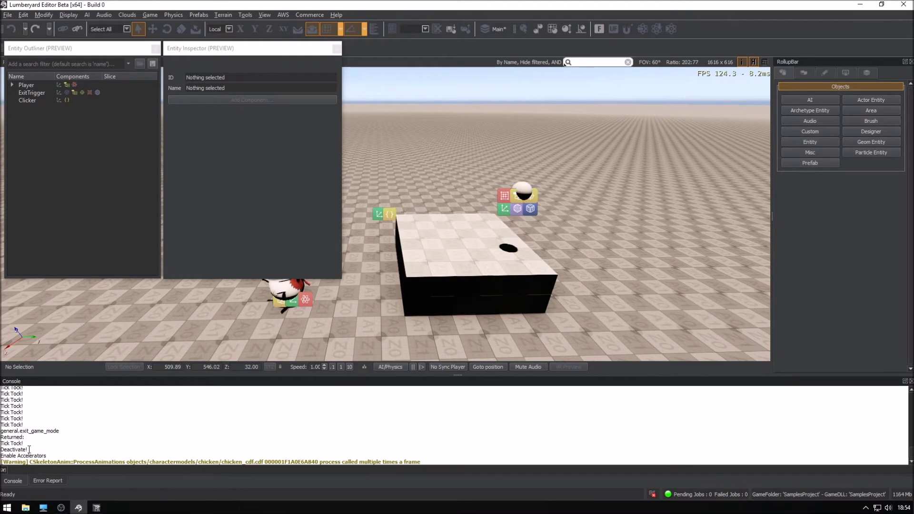
Step: Highlight the Deactivate! console line, select Clicker, and reopen clicker.lua
{"action": "left_click_drag", "start_coordinate": [29, 449], "coordinate": [1, 449]}
{"action": "left_click", "coordinate": [26, 99]}
{"action": "left_click", "coordinate": [320, 217]}
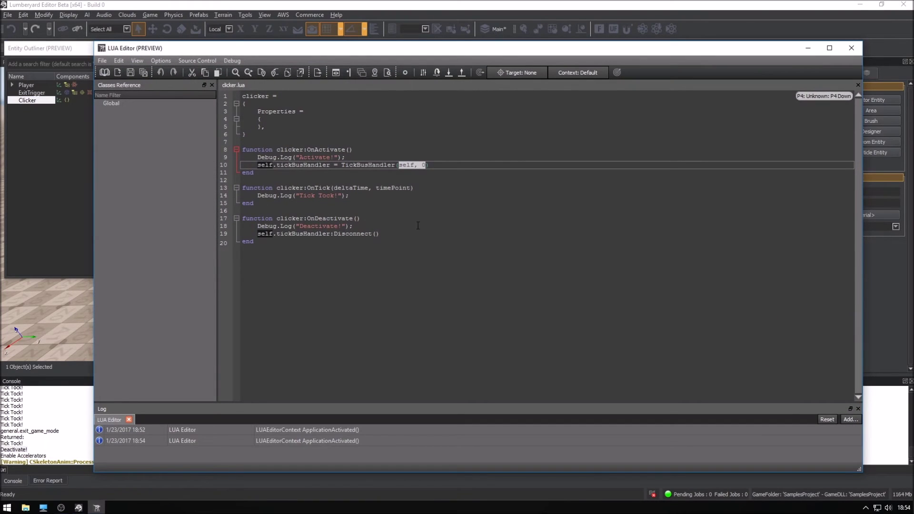
Step: Add LyShineLua.ShowMouseCursor(true); on line 12 of OnActivate
{"action": "left_click", "coordinate": [437, 165]}
{"action": "key", "text": "Return"}
{"action": "key", "text": "Return"}
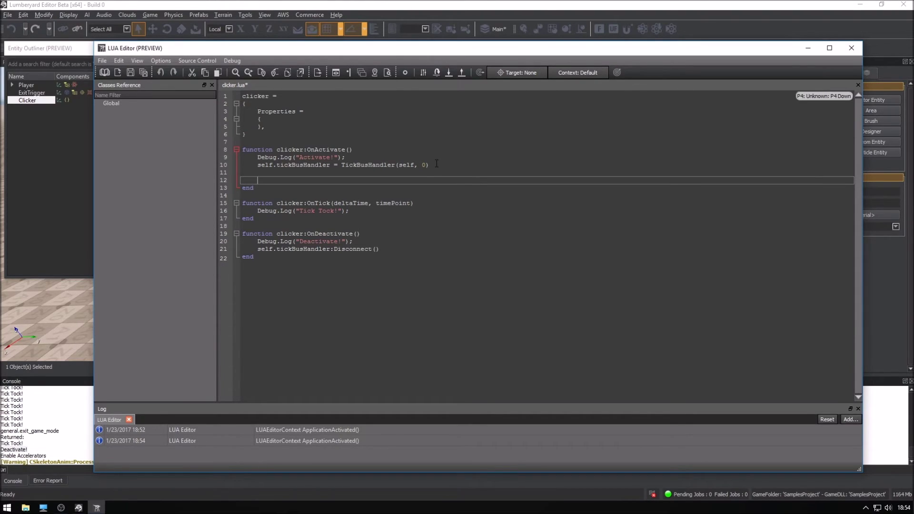
{"action": "type", "text": "ly"}
{"action": "type", "text": "ShineLua"}
{"action": "type", "text": ".ShowMouseCu"}
{"action": "type", "text": "rsor(true"}
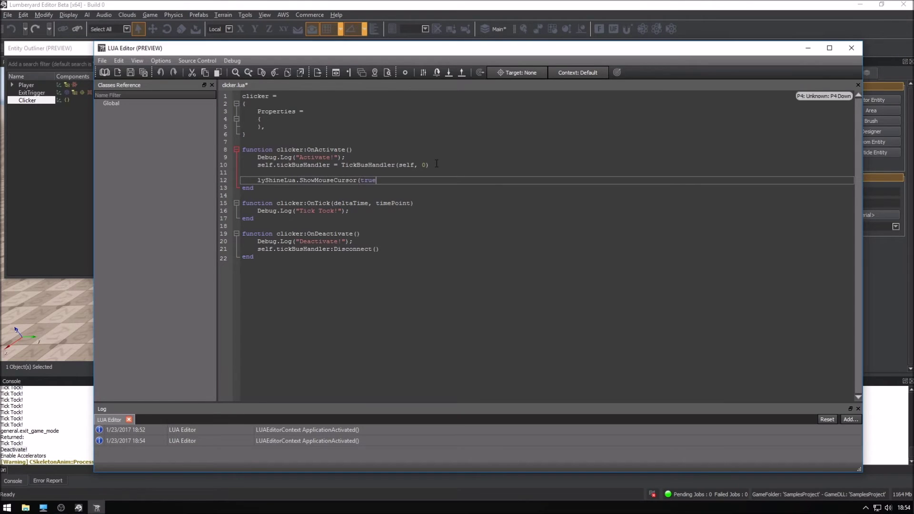
{"action": "type", "text": ");"}
{"action": "left_click", "coordinate": [257, 180]}
{"action": "double_click", "coordinate": [263, 180]}
{"action": "type", "text": "L"}
Step: Correct the capital L in LyShineLua, save clicker.lua, and minimize the LUA Editor
{"action": "left_click_drag", "start_coordinate": [299, 180], "coordinate": [357, 180]}
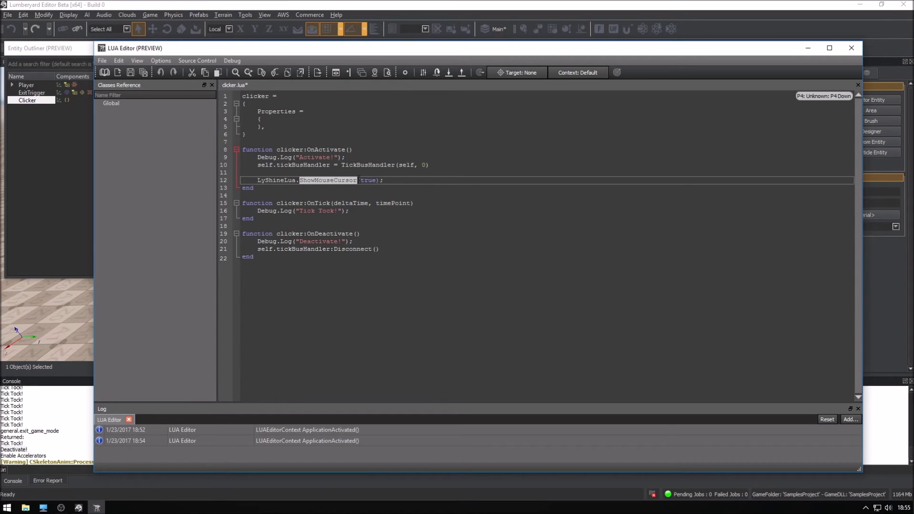
{"action": "left_click", "coordinate": [355, 173]}
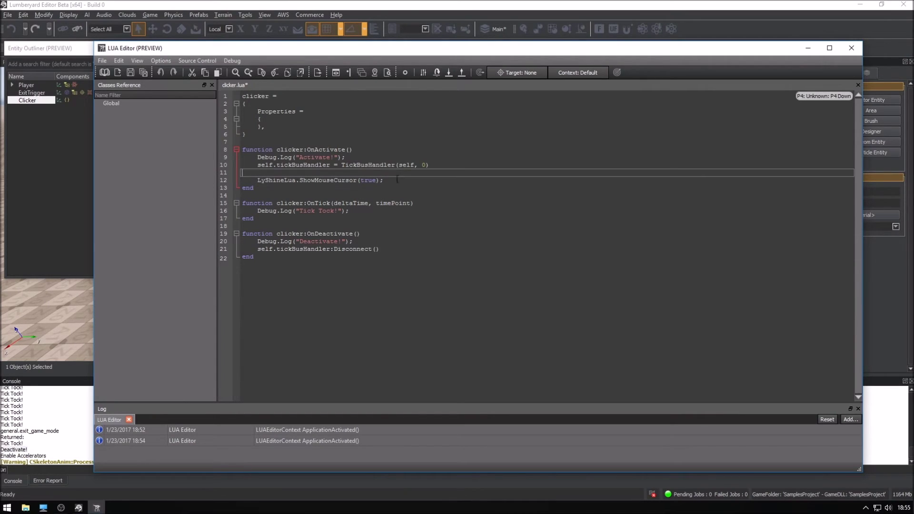
{"action": "left_click", "coordinate": [389, 180]}
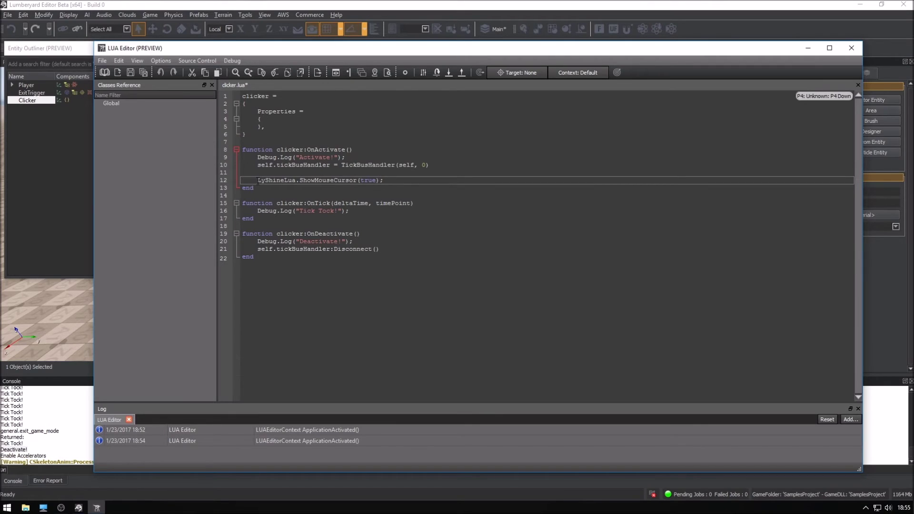
{"action": "double_click", "coordinate": [263, 180]}
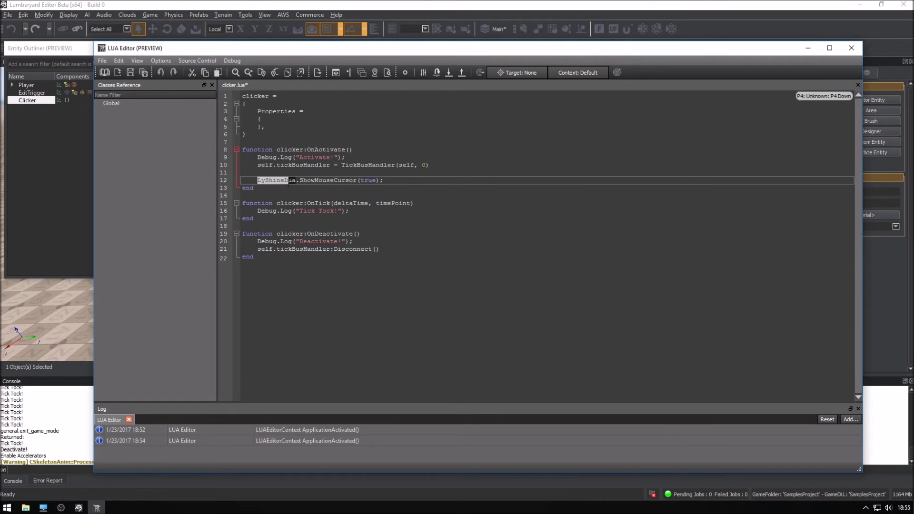
{"action": "left_click", "coordinate": [391, 179]}
{"action": "left_click", "coordinate": [807, 48]}
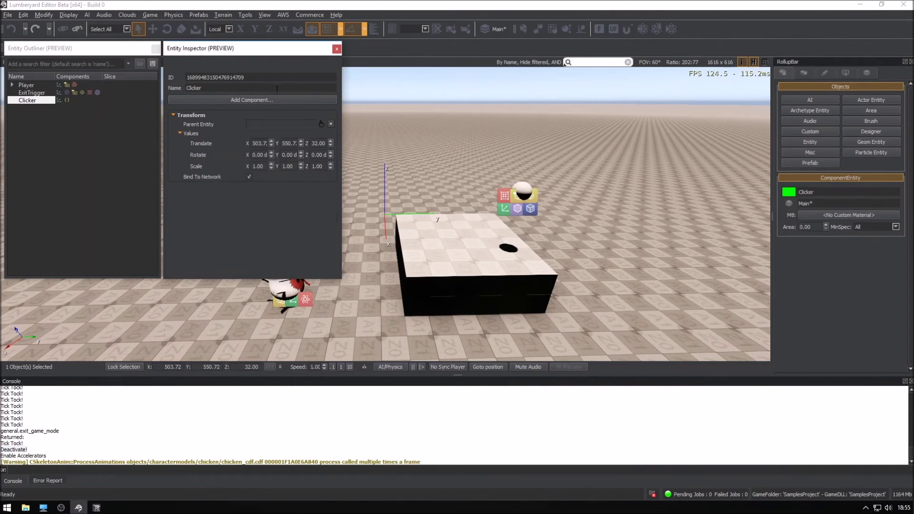
Step: Add a Lua Script component to Clicker with clicker.lua as its script
{"action": "left_click", "coordinate": [251, 101]}
{"action": "left_click", "coordinate": [344, 115]}
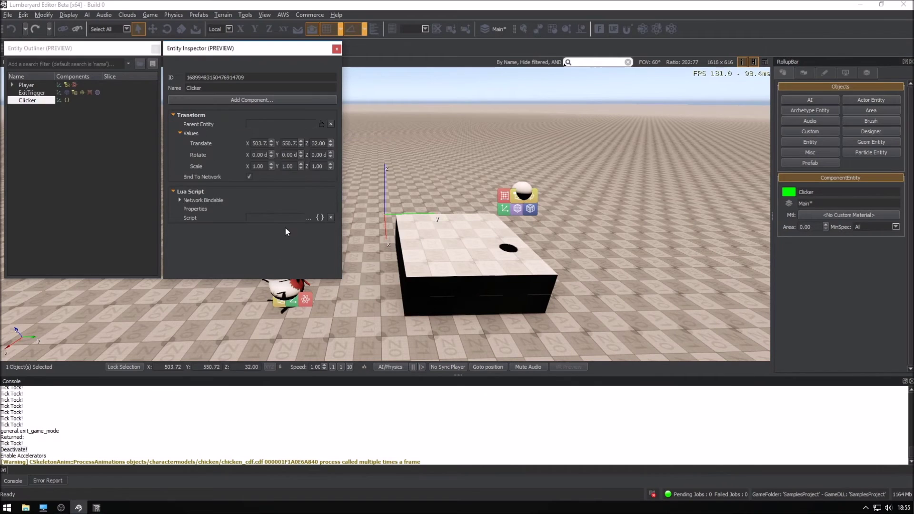
{"action": "left_click", "coordinate": [281, 218]}
{"action": "left_click", "coordinate": [322, 202]}
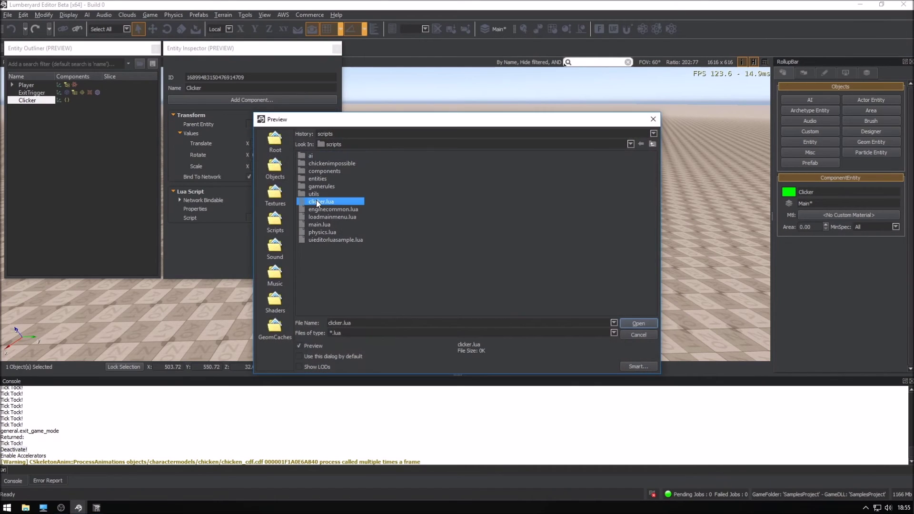
{"action": "left_click", "coordinate": [633, 323]}
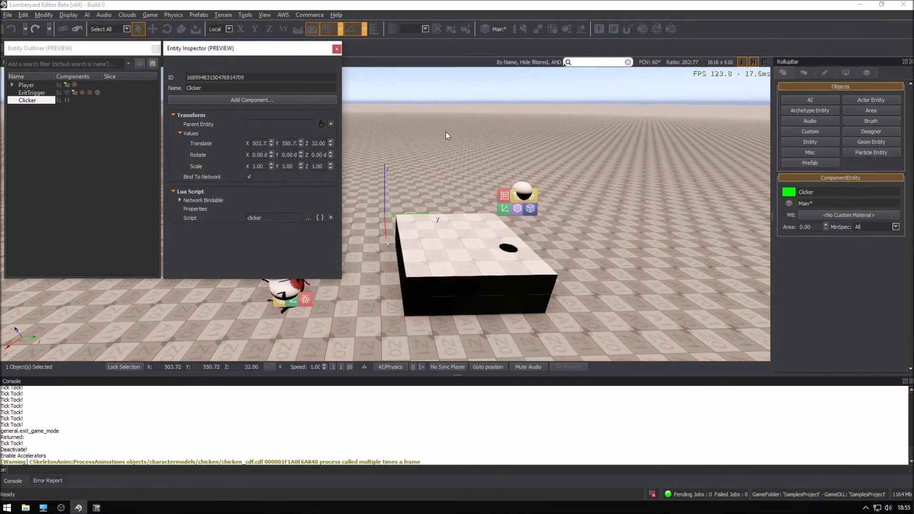
{"action": "left_click", "coordinate": [446, 132]}
Step: Play-test the level, exit game mode, and close the Entity Inspector
{"action": "key", "text": "ctrl+g"}
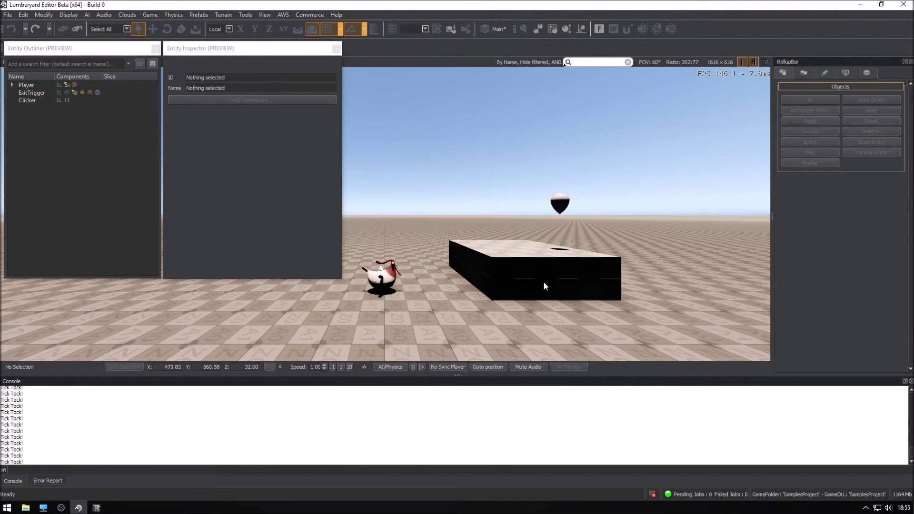
{"action": "key", "text": "Escape"}
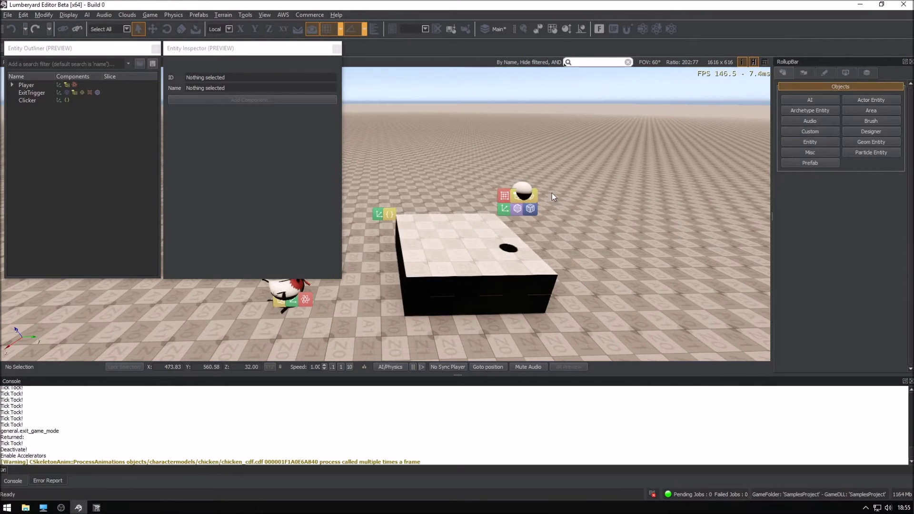
{"action": "left_click", "coordinate": [336, 48]}
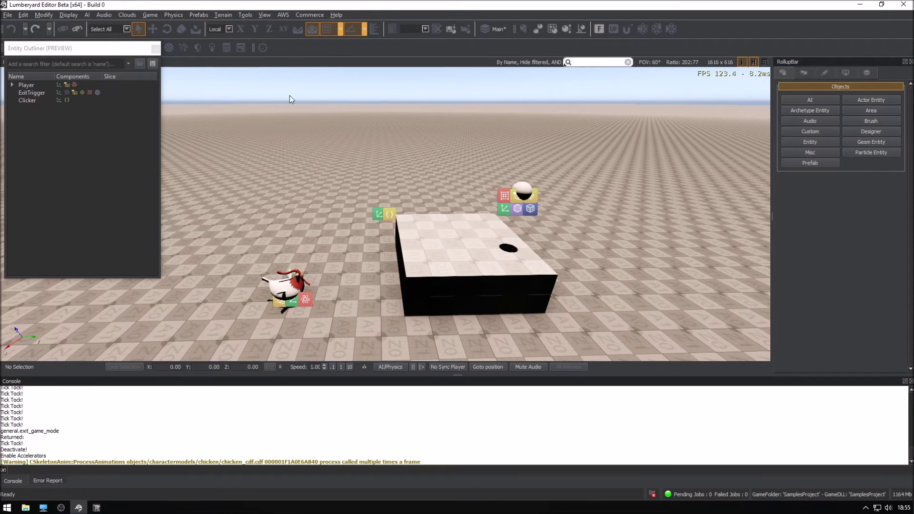
Step: Close the entity list and browse the Controllable_Chicken and UIEditor_Lua_Sample levels without opening either
{"action": "left_click", "coordinate": [157, 49]}
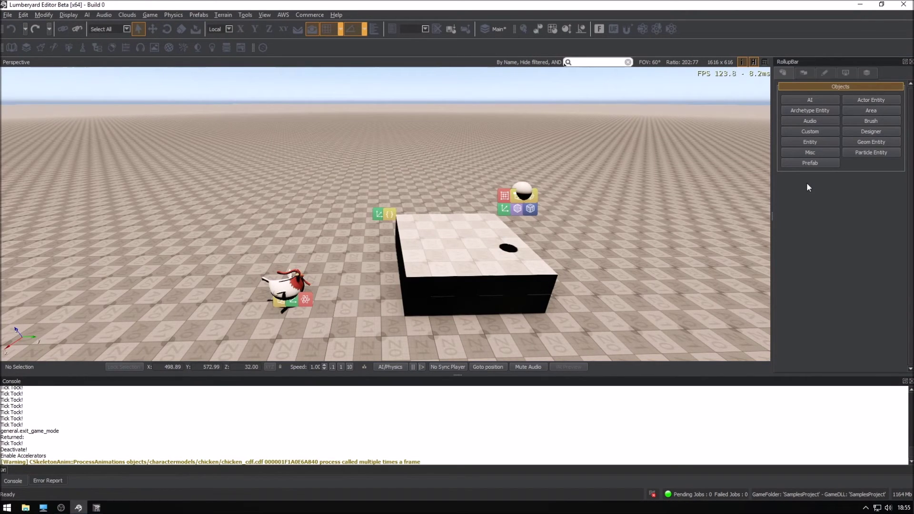
{"action": "left_click", "coordinate": [8, 14]}
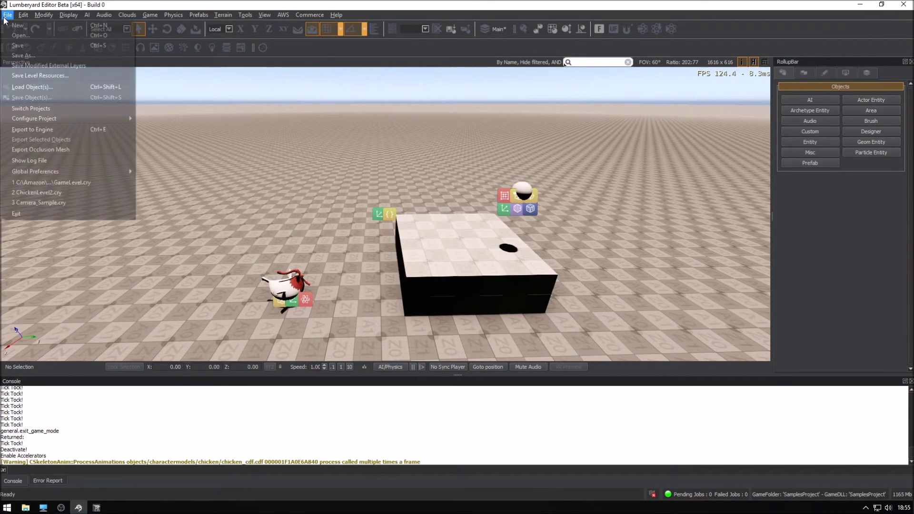
{"action": "left_click", "coordinate": [18, 38]}
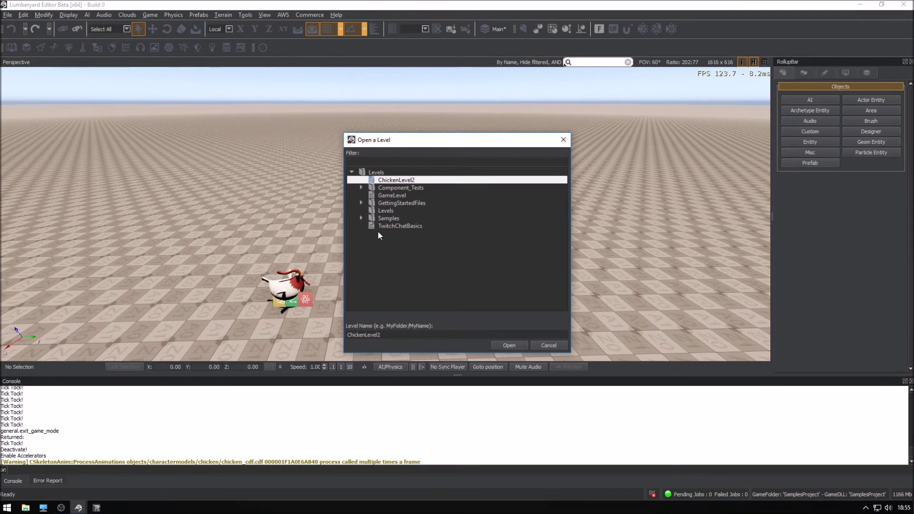
{"action": "left_click", "coordinate": [362, 187]}
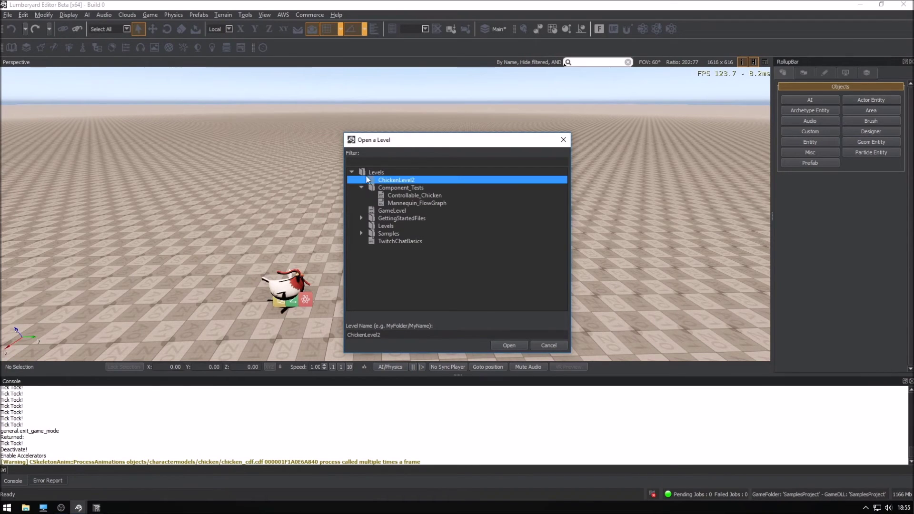
{"action": "left_click", "coordinate": [409, 194]}
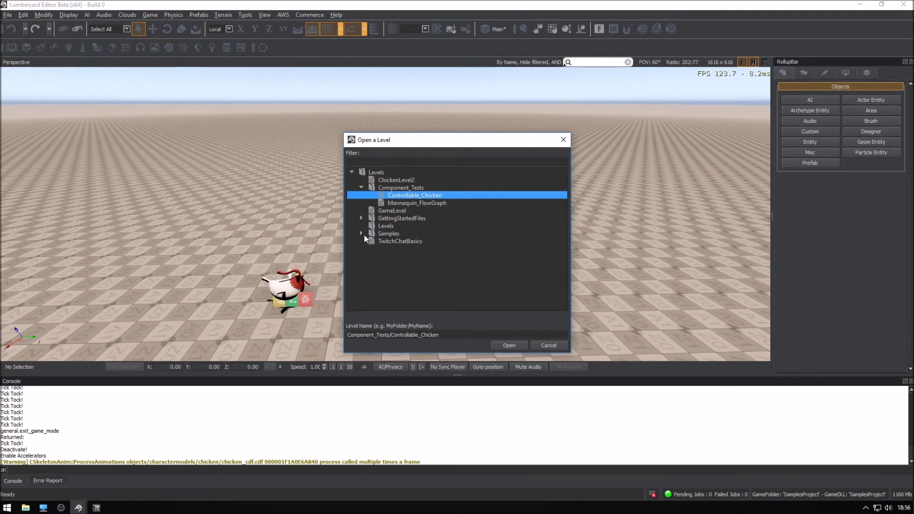
{"action": "left_click", "coordinate": [361, 233]}
{"action": "scroll", "coordinate": [381, 244], "scroll_direction": "down", "scroll_amount": 2}
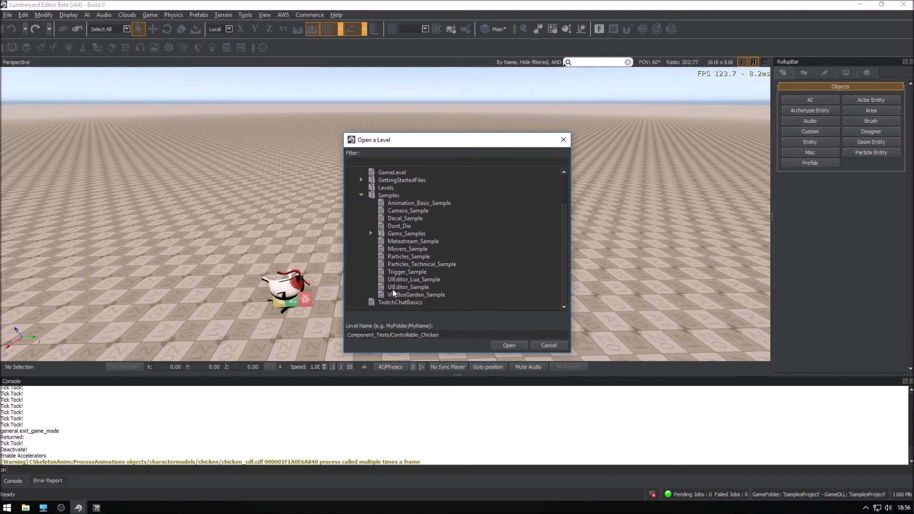
{"action": "left_click", "coordinate": [407, 279]}
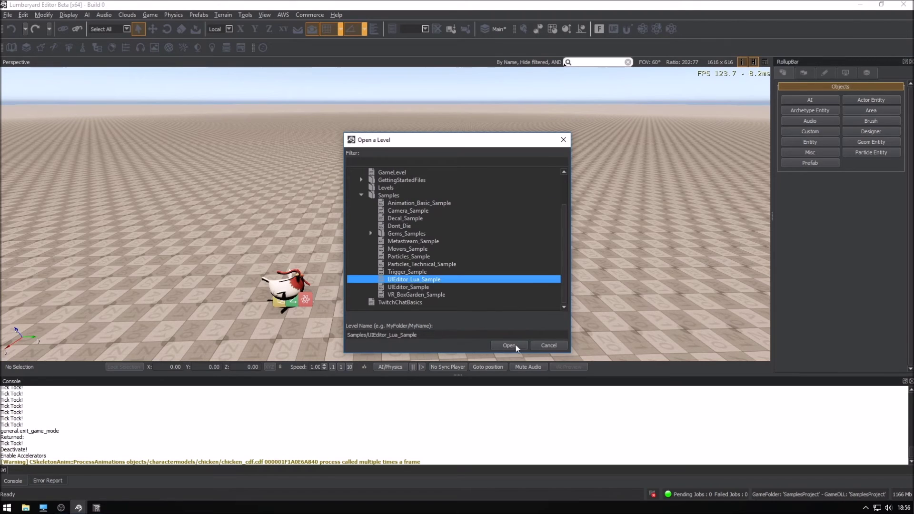
{"action": "left_click", "coordinate": [561, 140]}
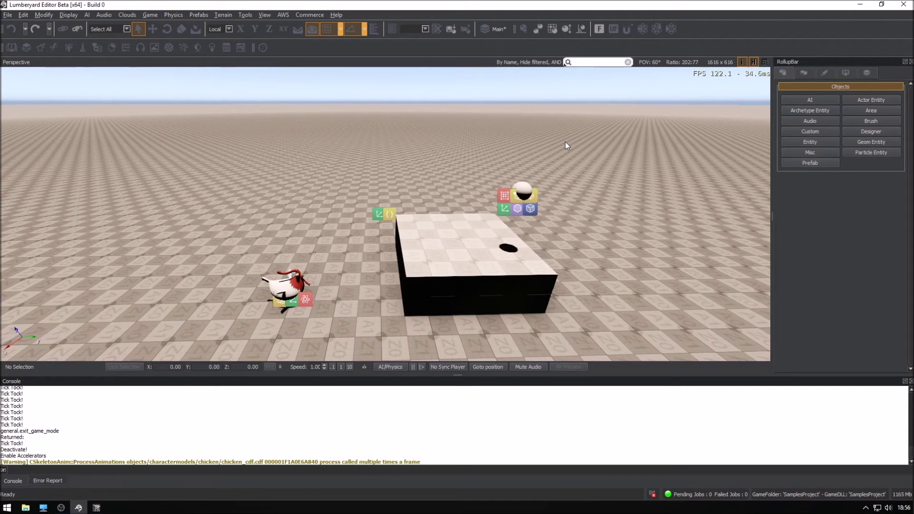
{"action": "scroll", "coordinate": [510, 165], "scroll_direction": "up", "scroll_amount": 2}
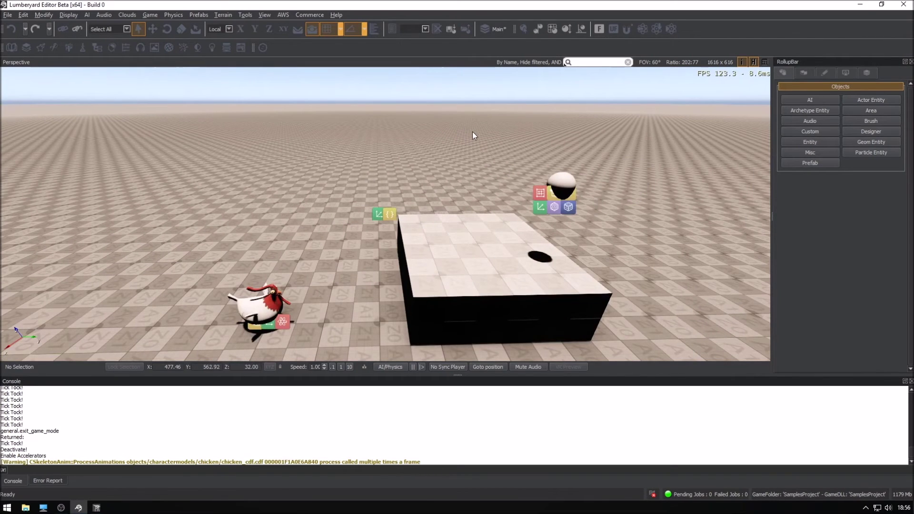
{"action": "scroll", "coordinate": [480, 155], "scroll_direction": "down", "scroll_amount": 2}
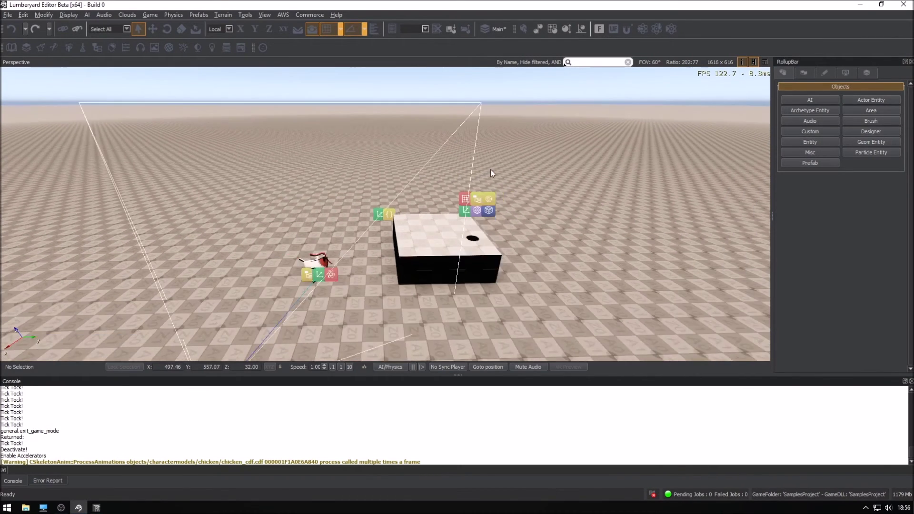
{"action": "scroll", "coordinate": [491, 169], "scroll_direction": "up", "scroll_amount": 4}
{"action": "scroll", "coordinate": [484, 168], "scroll_direction": "down", "scroll_amount": 1}
{"action": "scroll", "coordinate": [480, 167], "scroll_direction": "down", "scroll_amount": 2}
{"action": "scroll", "coordinate": [475, 168], "scroll_direction": "down", "scroll_amount": 3}
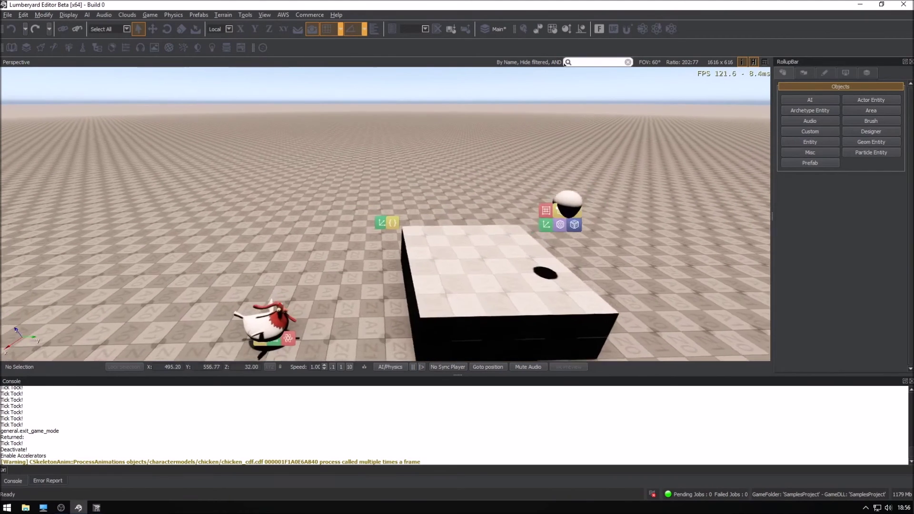
Step: Turn the viewport camera slightly, then run and exit game mode
{"action": "right_click_drag", "start_coordinate": [456, 177], "coordinate": [445, 172]}
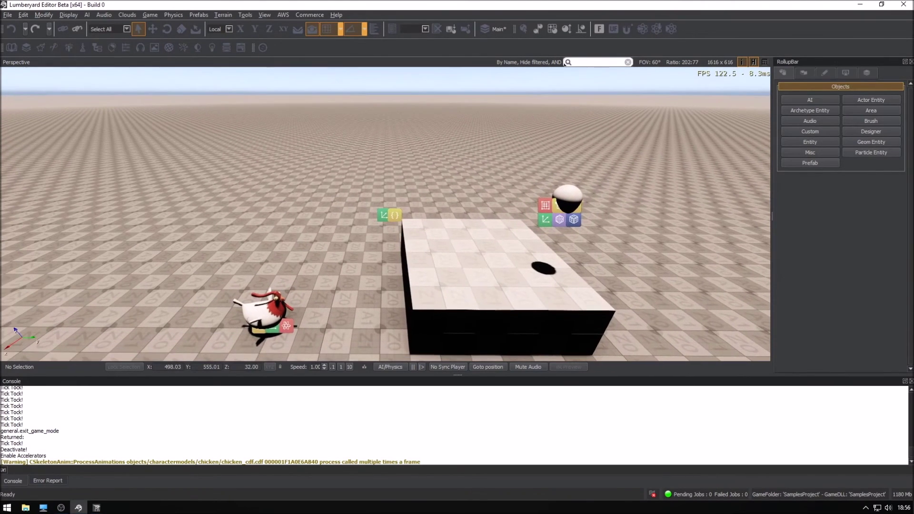
{"action": "scroll", "coordinate": [413, 150], "scroll_direction": "down", "scroll_amount": 1}
{"action": "scroll", "coordinate": [406, 142], "scroll_direction": "down", "scroll_amount": 1}
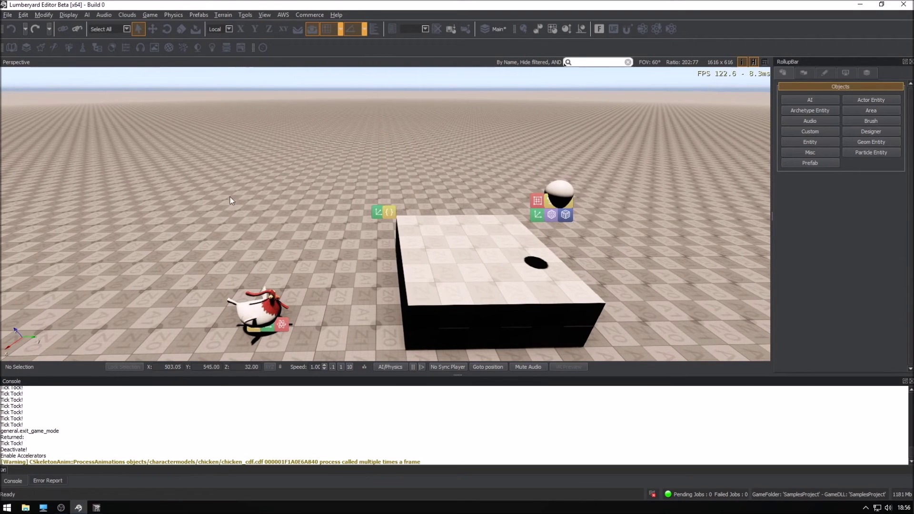
{"action": "key", "text": "ctrl+g"}
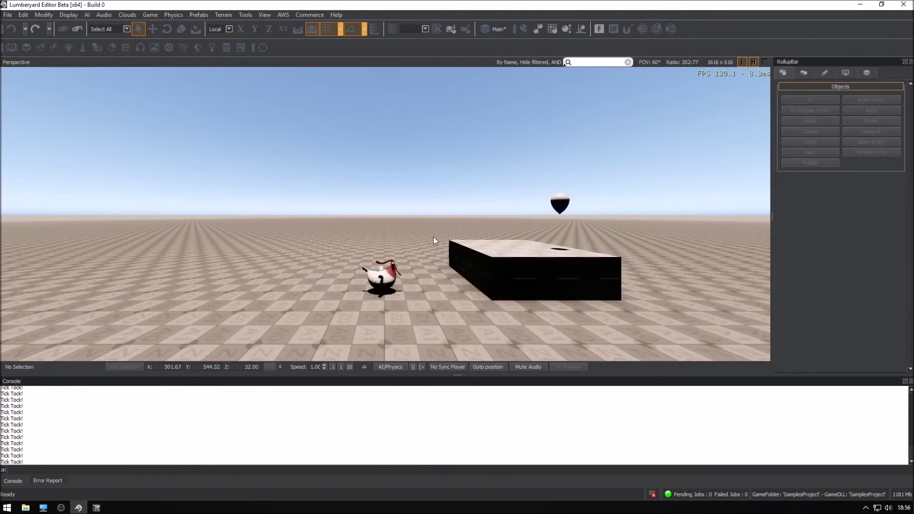
{"action": "key", "text": "Escape"}
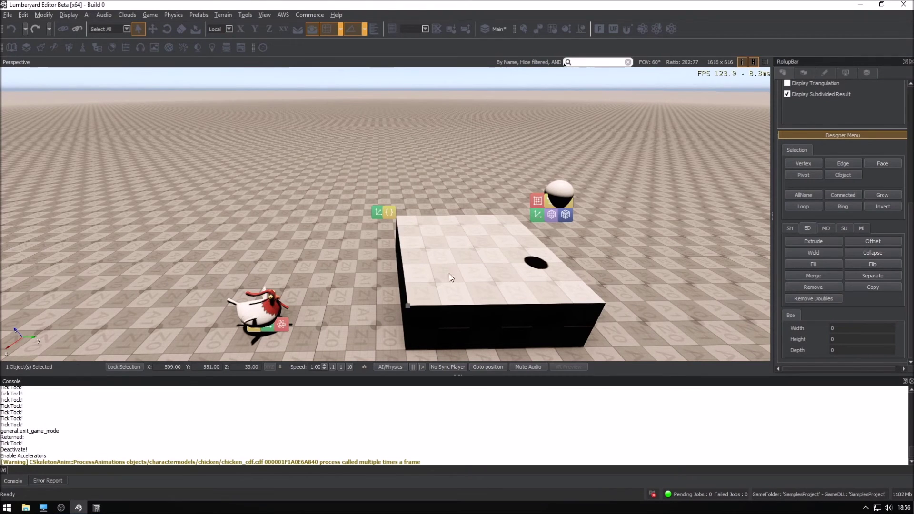
Step: Draw a 1×3 Designer box on the platform's front-left corner, extruded 3 units high
{"action": "left_click_drag", "start_coordinate": [411, 307], "coordinate": [451, 221]}
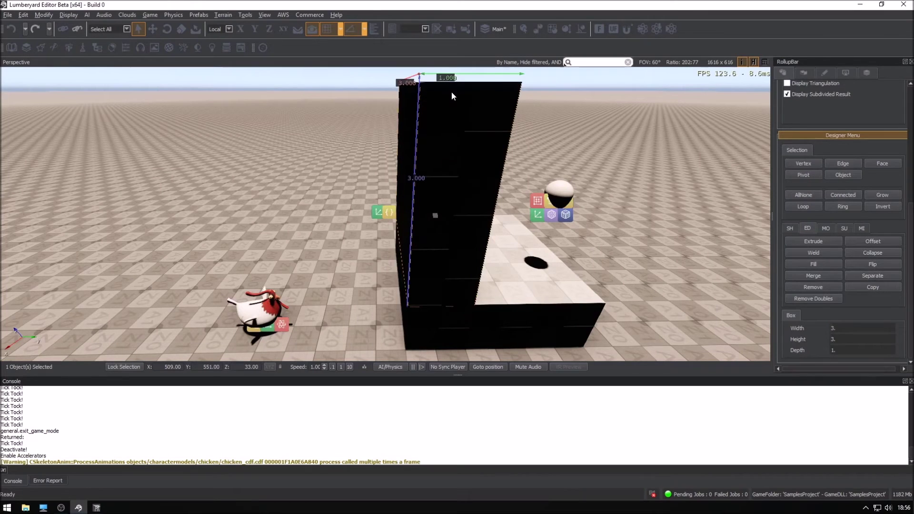
{"action": "left_click", "coordinate": [454, 91]}
{"action": "middle_click_drag", "start_coordinate": [454, 92], "coordinate": [211, 317]}
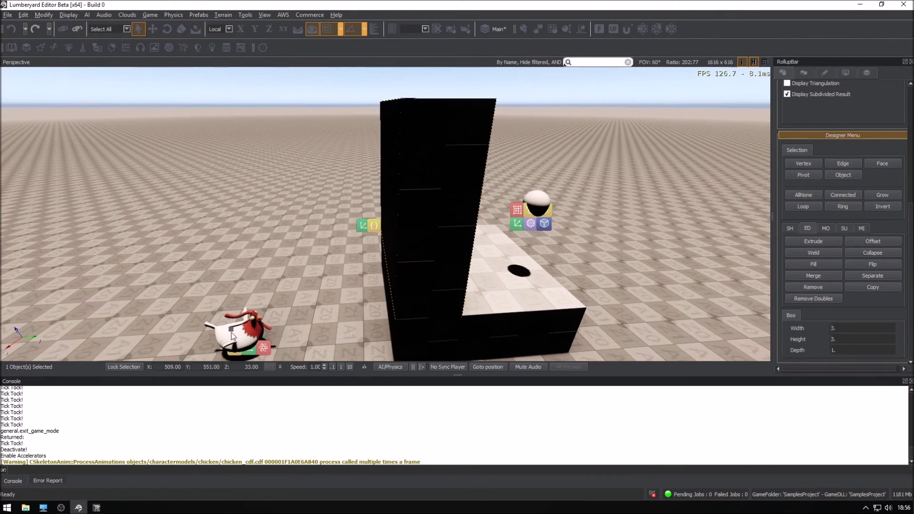
{"action": "scroll", "coordinate": [868, 134], "scroll_direction": "up", "scroll_amount": 5}
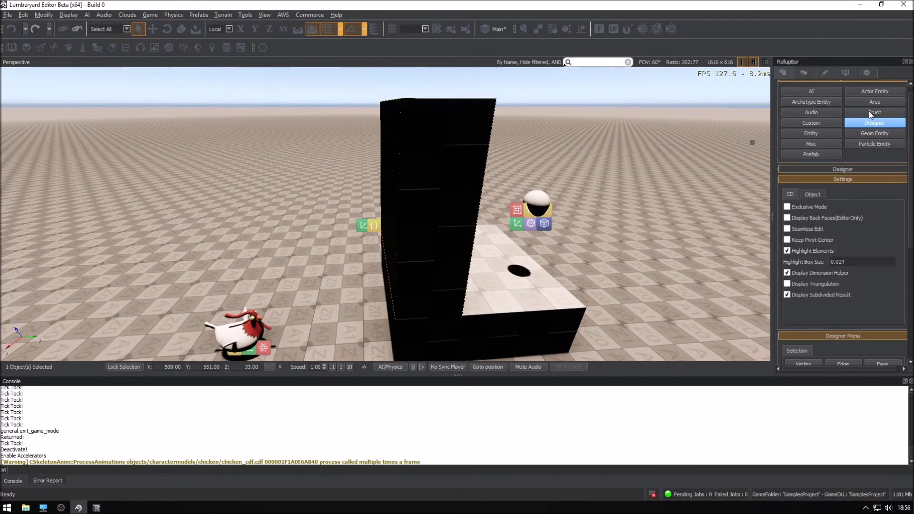
{"action": "key", "text": "Escape"}
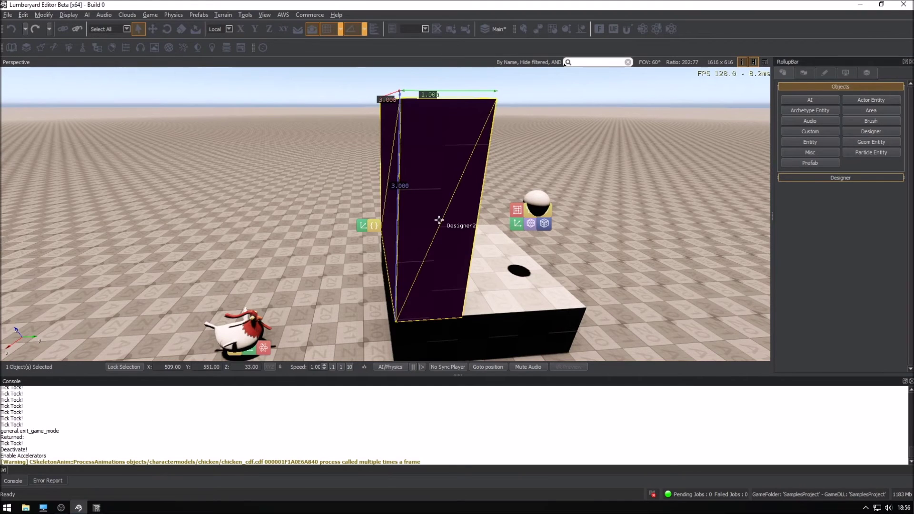
{"action": "scroll", "coordinate": [431, 219], "scroll_direction": "down", "scroll_amount": 3}
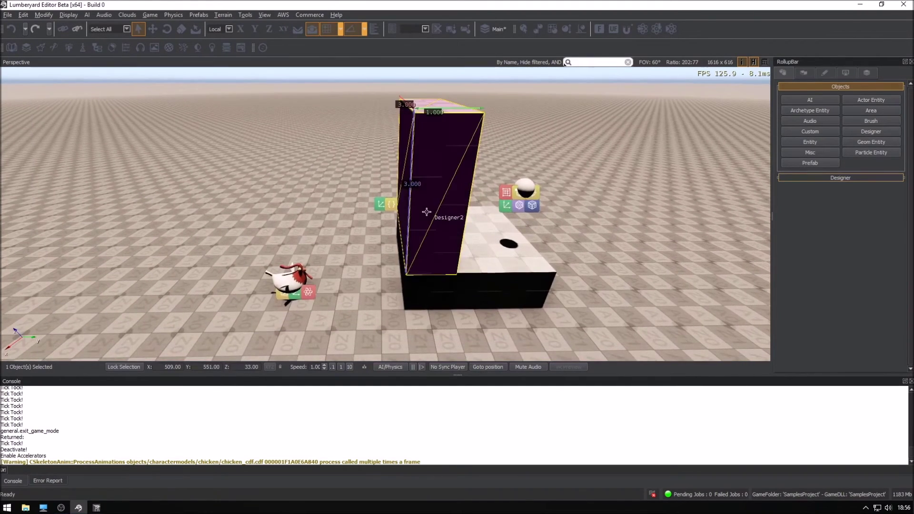
{"action": "scroll", "coordinate": [428, 218], "scroll_direction": "up", "scroll_amount": 4}
{"action": "scroll", "coordinate": [420, 220], "scroll_direction": "down", "scroll_amount": 3}
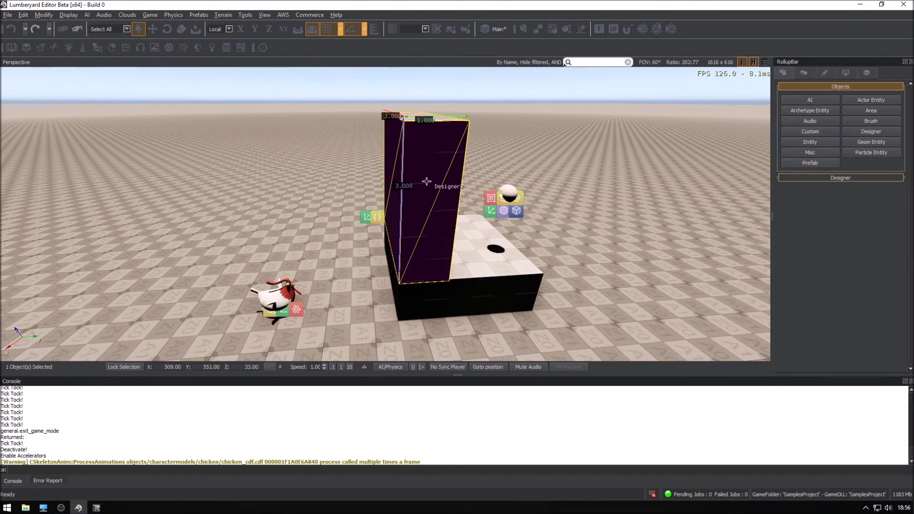
{"action": "scroll", "coordinate": [421, 180], "scroll_direction": "up", "scroll_amount": 3}
{"action": "scroll", "coordinate": [410, 179], "scroll_direction": "down", "scroll_amount": 3}
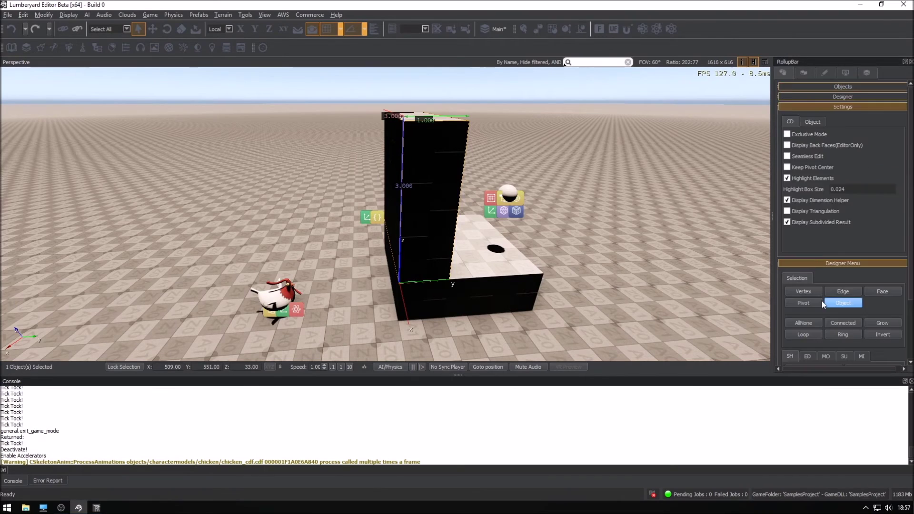
{"action": "scroll", "coordinate": [821, 301], "scroll_direction": "down", "scroll_amount": 2}
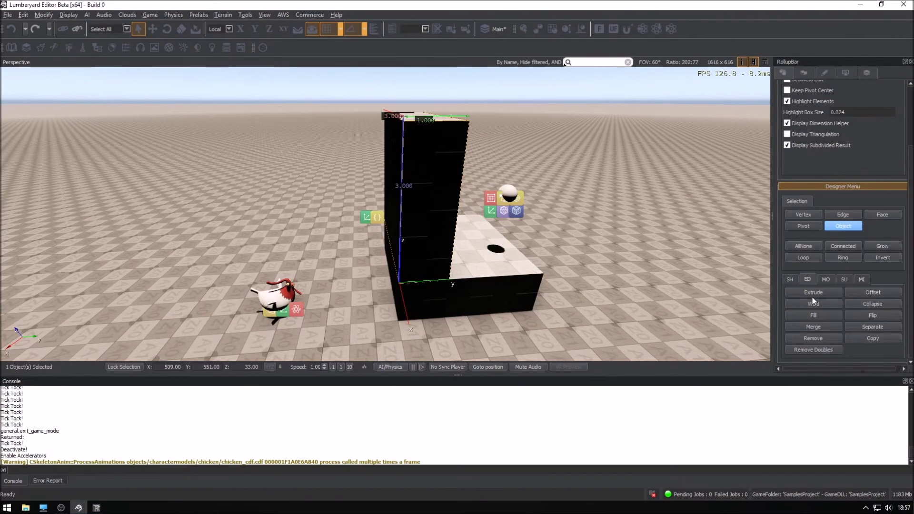
Step: Export the block as .CGF to Cache/SamplesProject/pc/samplesproject/objects, overwriting obstacle.cgf
{"action": "left_click", "coordinate": [862, 279]}
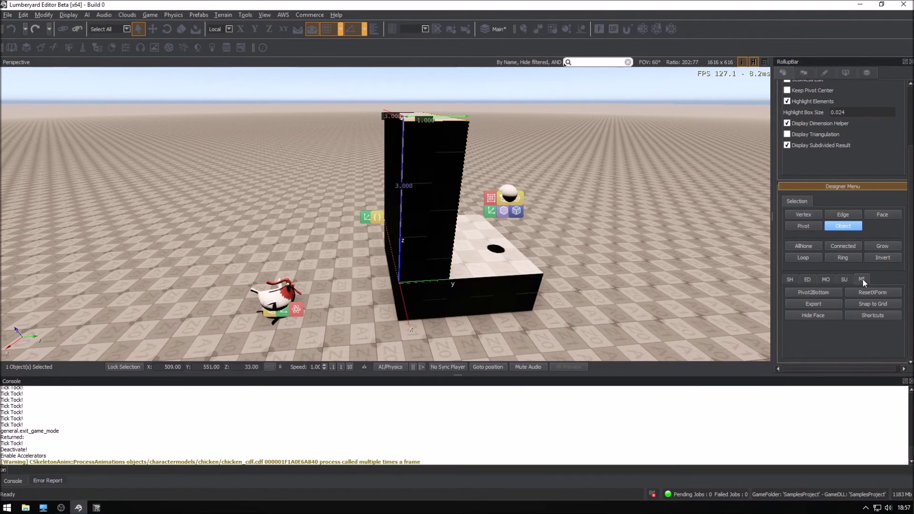
{"action": "left_click", "coordinate": [817, 308]}
{"action": "scroll", "coordinate": [818, 306], "scroll_direction": "down", "scroll_amount": 2}
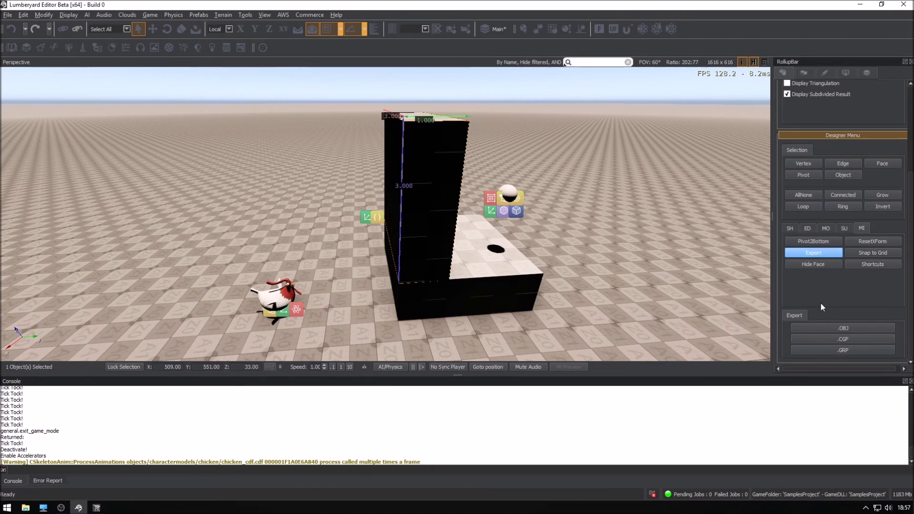
{"action": "left_click", "coordinate": [837, 340]}
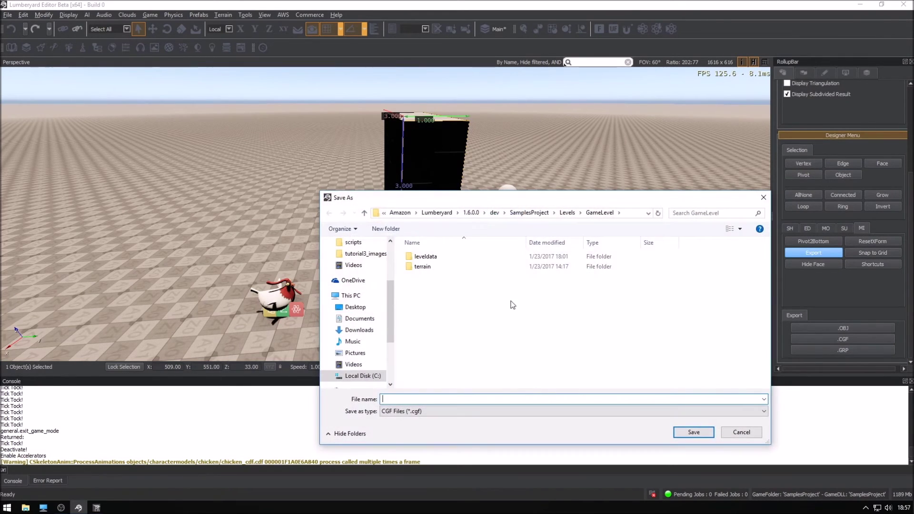
{"action": "left_click", "coordinate": [495, 212]}
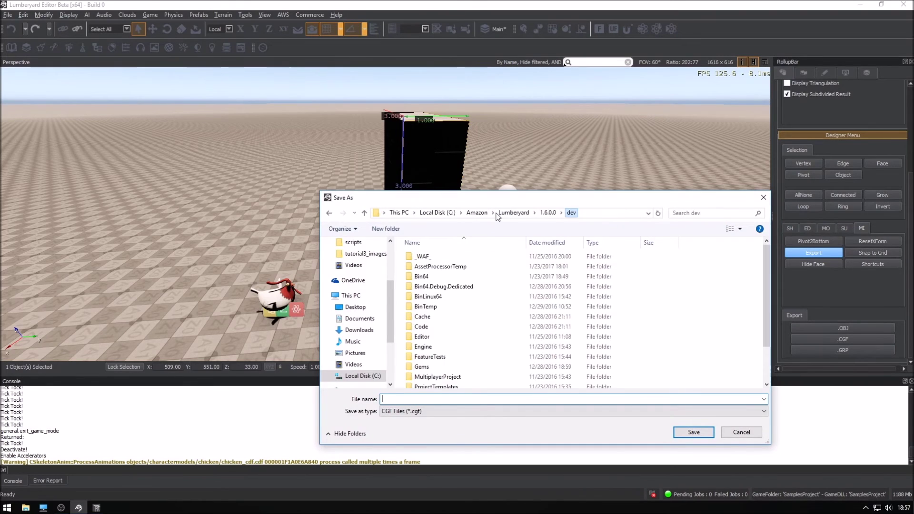
{"action": "left_click", "coordinate": [427, 316]}
{"action": "double_click", "coordinate": [428, 315]}
{"action": "double_click", "coordinate": [433, 266]}
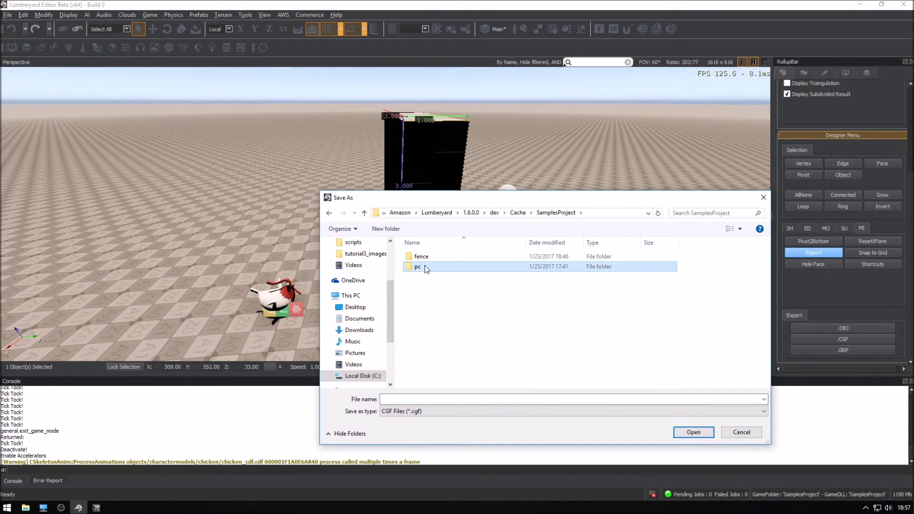
{"action": "double_click", "coordinate": [426, 268]}
{"action": "scroll", "coordinate": [434, 285], "scroll_direction": "down", "scroll_amount": 2}
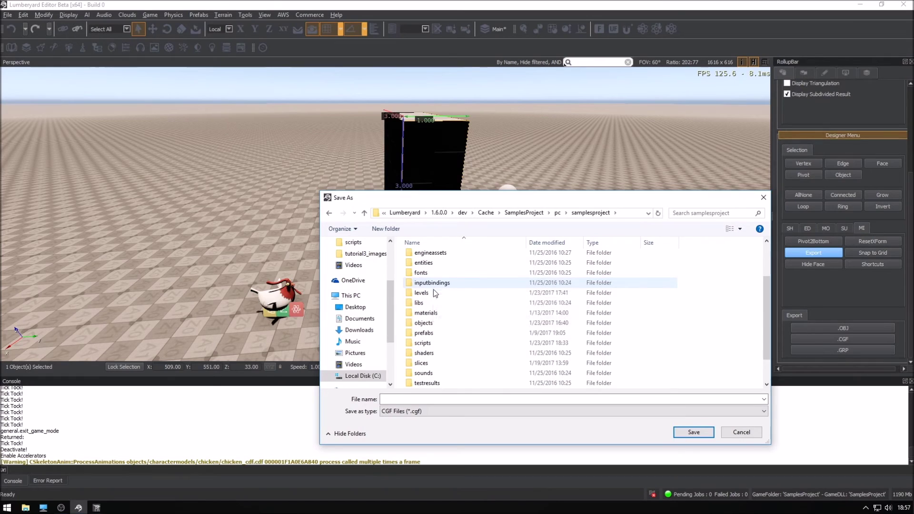
{"action": "double_click", "coordinate": [428, 324]}
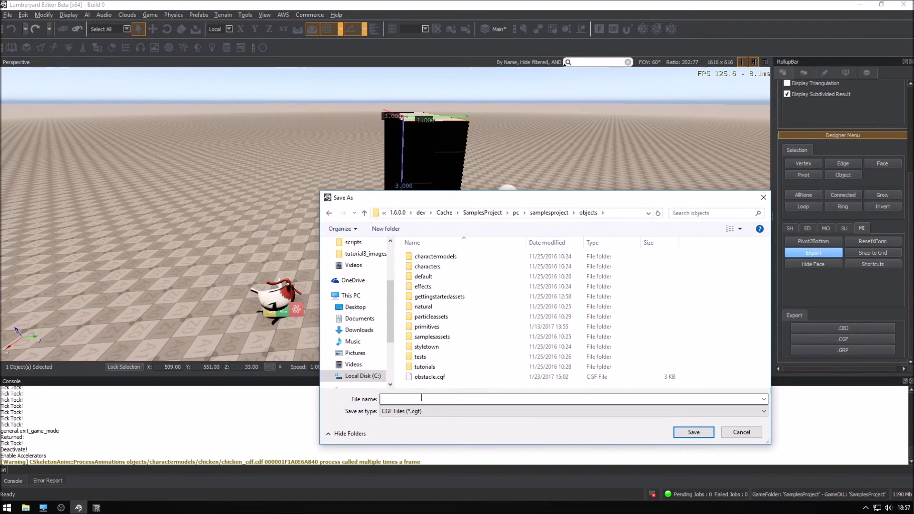
{"action": "left_click", "coordinate": [444, 378]}
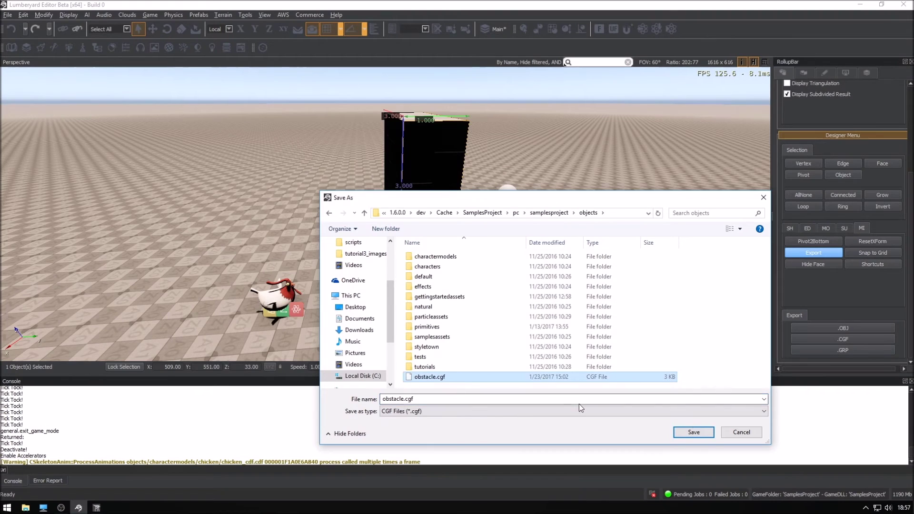
{"action": "left_click", "coordinate": [693, 432]}
{"action": "left_click", "coordinate": [477, 256]}
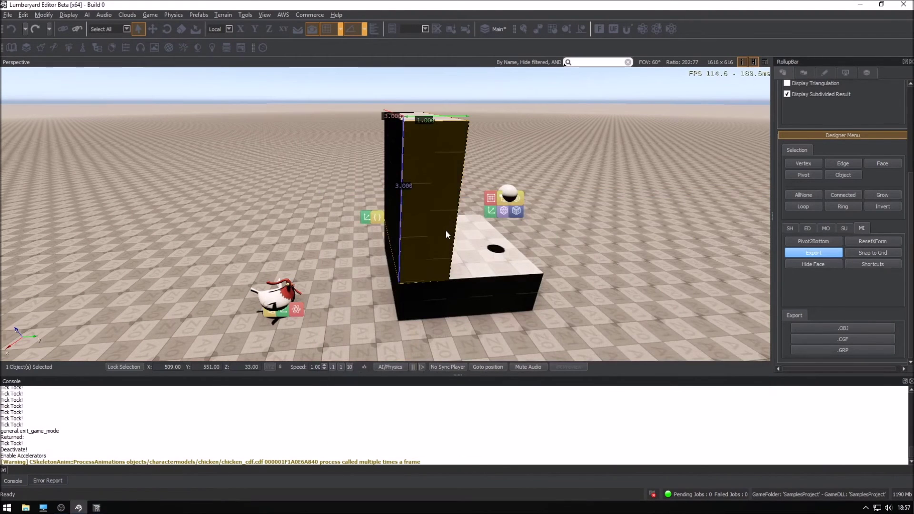
Step: Delete the tall Designer2 block from the level
{"action": "right_click_drag", "start_coordinate": [292, 169], "coordinate": [292, 168]}
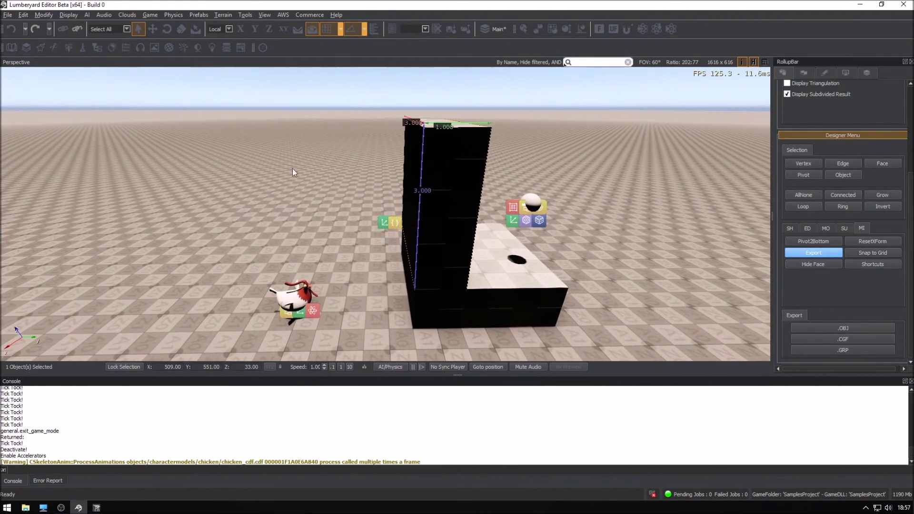
{"action": "scroll", "coordinate": [811, 194], "scroll_direction": "up", "scroll_amount": 5}
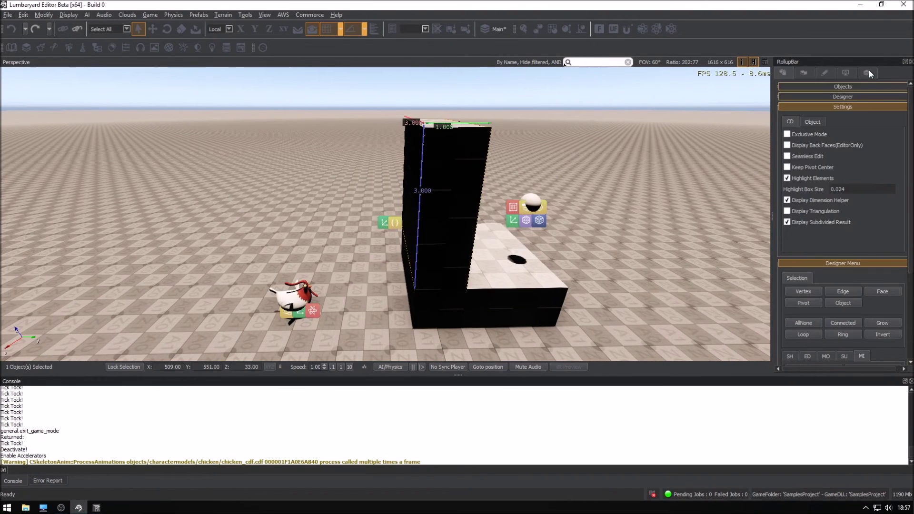
{"action": "left_click", "coordinate": [865, 89]}
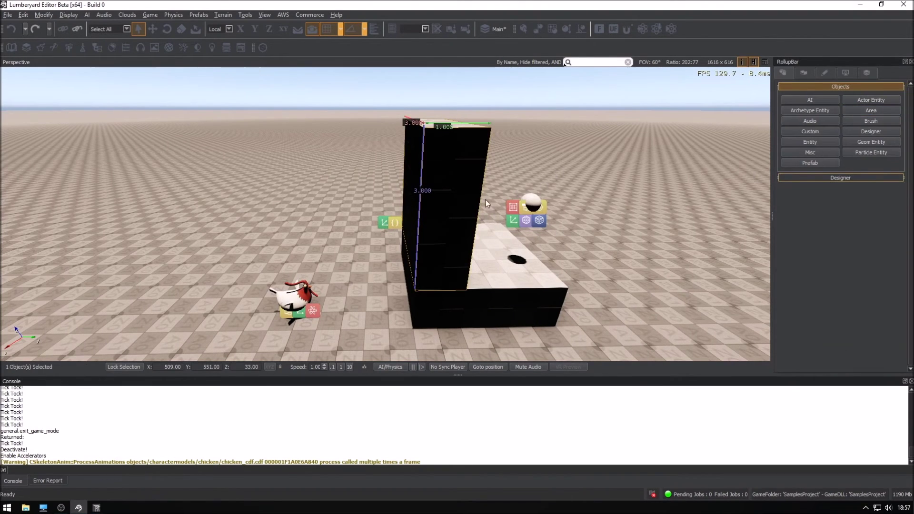
{"action": "left_click", "coordinate": [471, 193]}
{"action": "key", "text": "Delete"}
{"action": "left_click", "coordinate": [413, 276]}
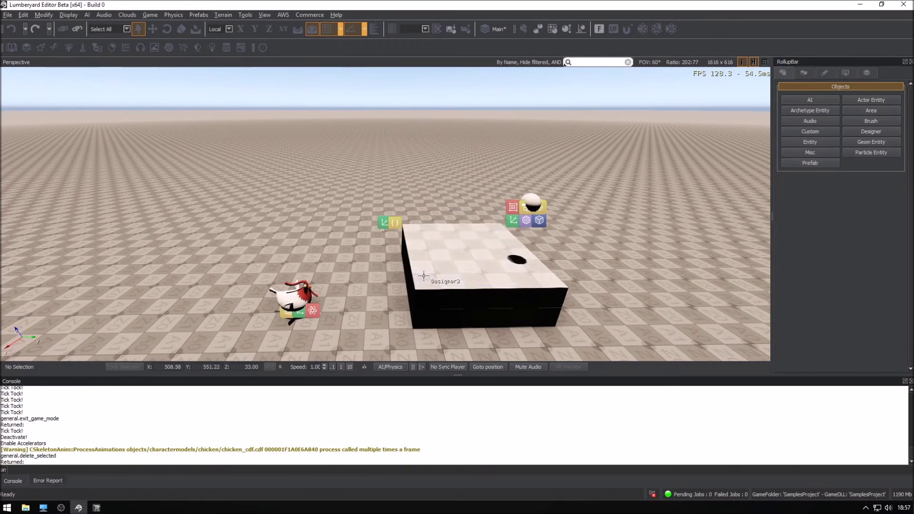
Step: Place a Physics BasicEntity onto the platform
{"action": "left_click", "coordinate": [809, 143]}
{"action": "left_click", "coordinate": [785, 244]}
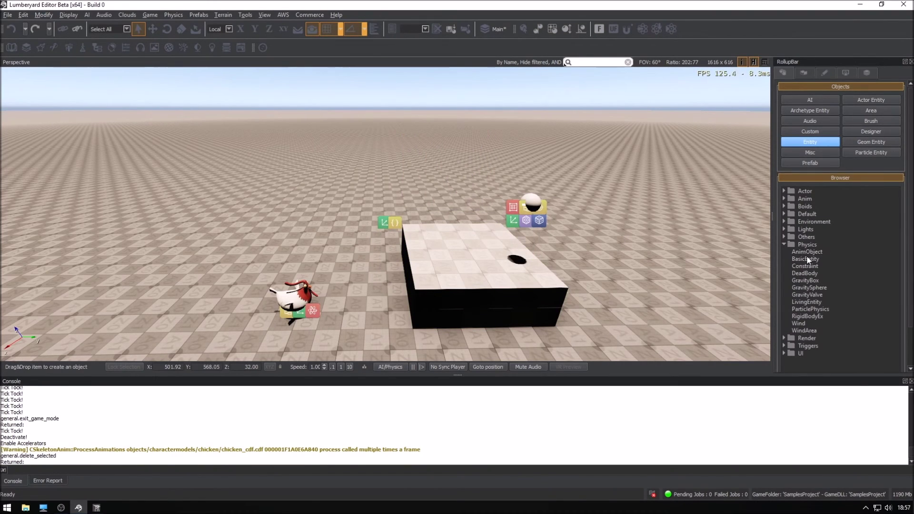
{"action": "left_click_drag", "start_coordinate": [808, 259], "coordinate": [418, 276]}
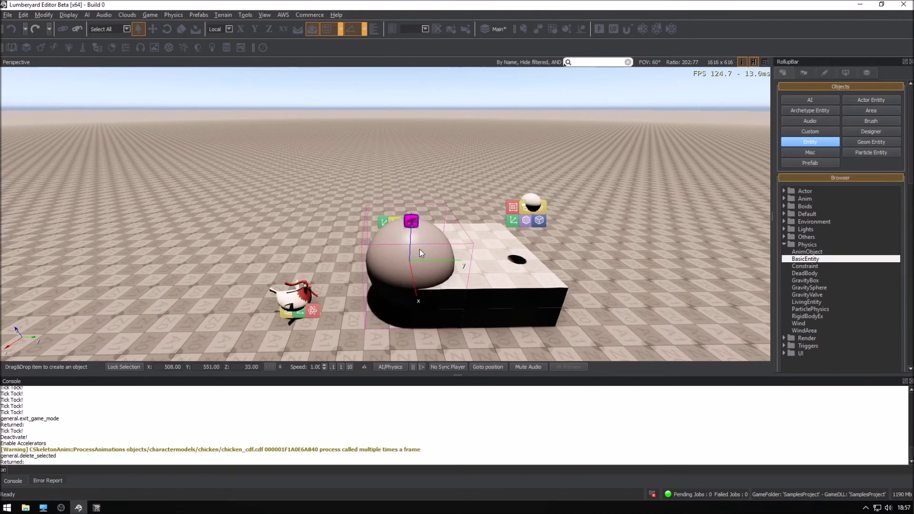
{"action": "left_click", "coordinate": [425, 267]}
{"action": "scroll", "coordinate": [833, 299], "scroll_direction": "down", "scroll_amount": 3}
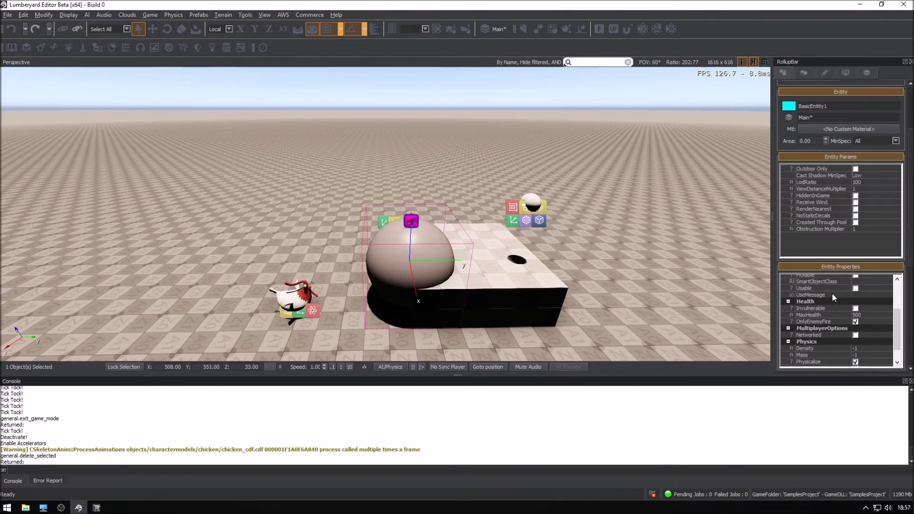
{"action": "scroll", "coordinate": [831, 293], "scroll_direction": "up", "scroll_amount": 3}
{"action": "scroll", "coordinate": [797, 234], "scroll_direction": "down", "scroll_amount": 3}
{"action": "scroll", "coordinate": [815, 235], "scroll_direction": "up", "scroll_amount": 2}
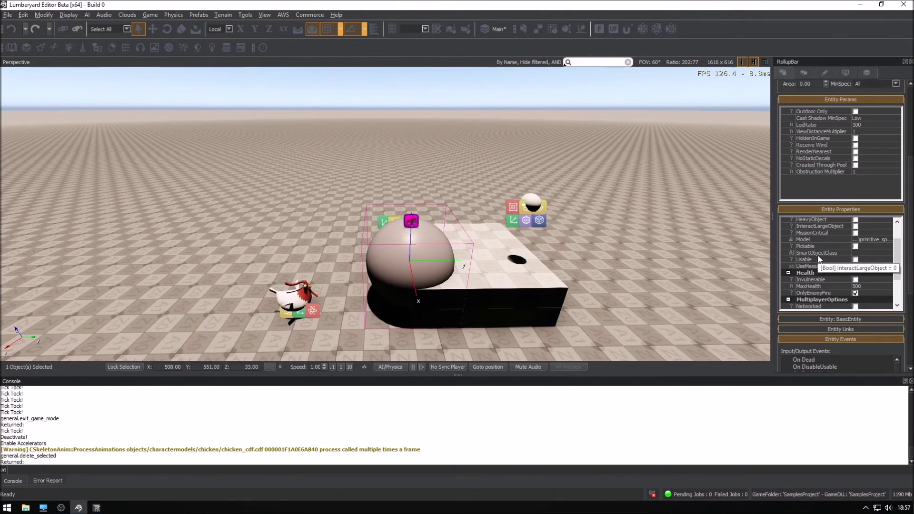
Step: Set the BasicEntity's Model property to objects/obstacle.cgf
{"action": "left_click", "coordinate": [804, 241]}
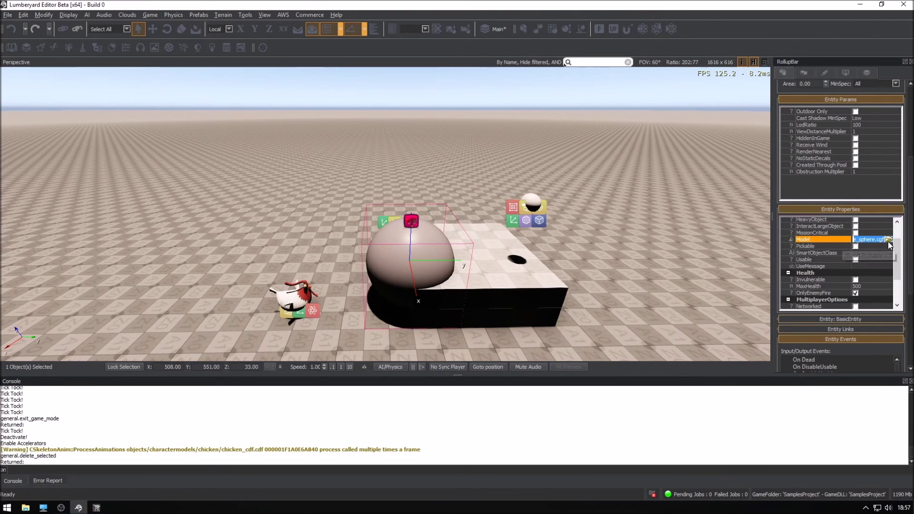
{"action": "left_click", "coordinate": [888, 242]}
{"action": "left_click", "coordinate": [641, 144]}
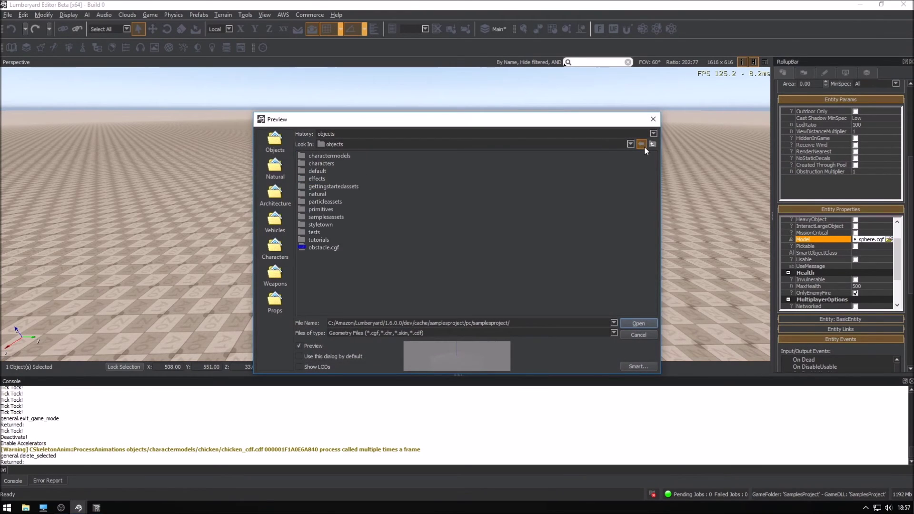
{"action": "left_click", "coordinate": [312, 249]}
{"action": "left_click", "coordinate": [638, 323]}
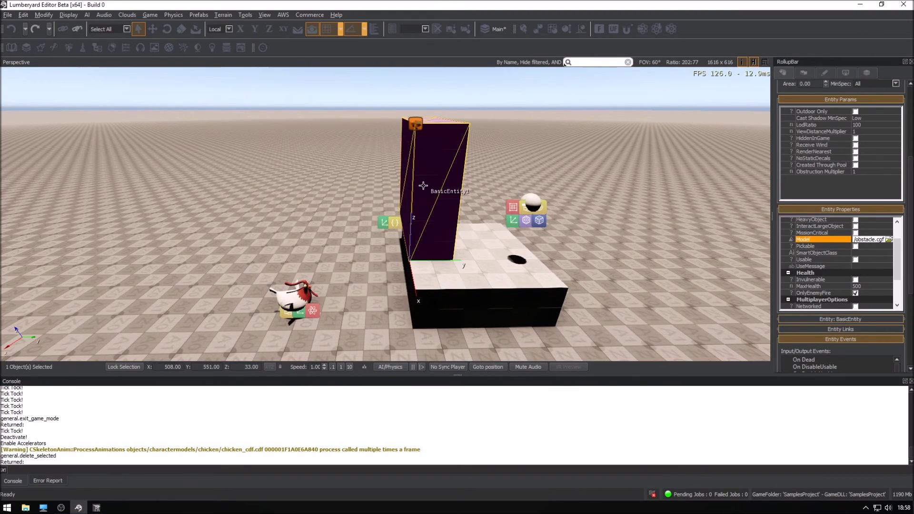
Step: Reselect the obstacle with the Move tool, then play-test with Ctrl+G and exit
{"action": "key", "text": "1"}
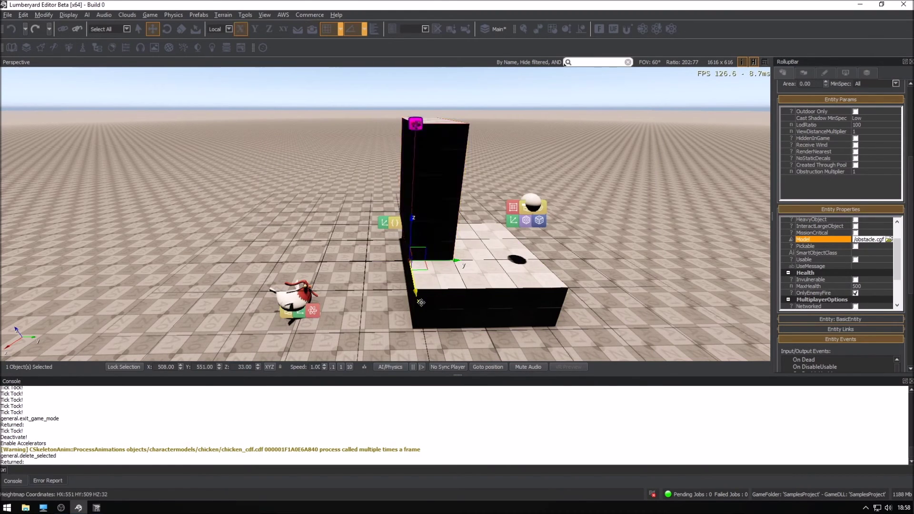
{"action": "left_click", "coordinate": [311, 187]}
{"action": "key", "text": "ctrl+z"}
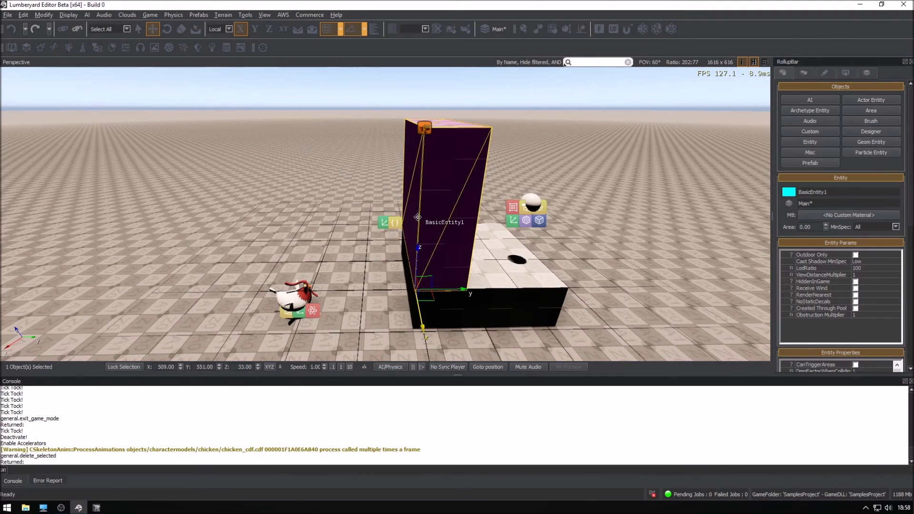
{"action": "key", "text": "ctrl+g"}
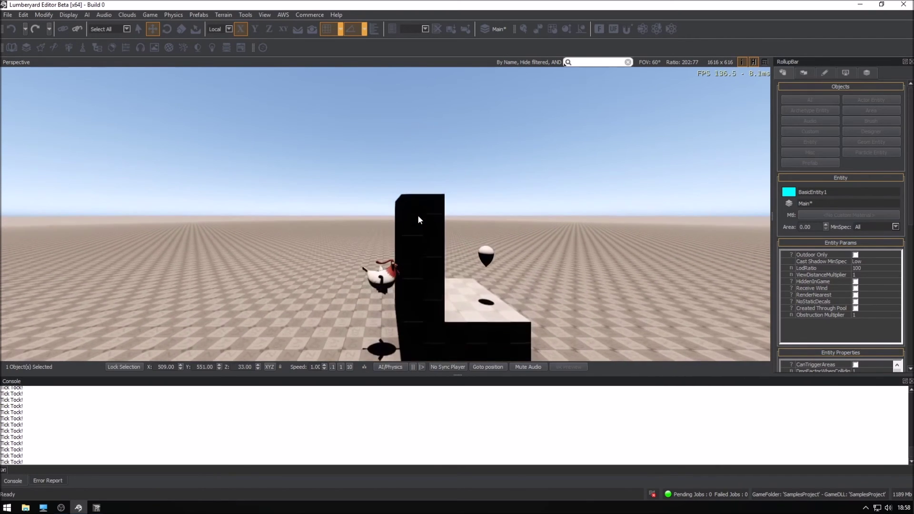
{"action": "key", "text": "Escape"}
{"action": "left_click", "coordinate": [418, 215], "text": "alt"}
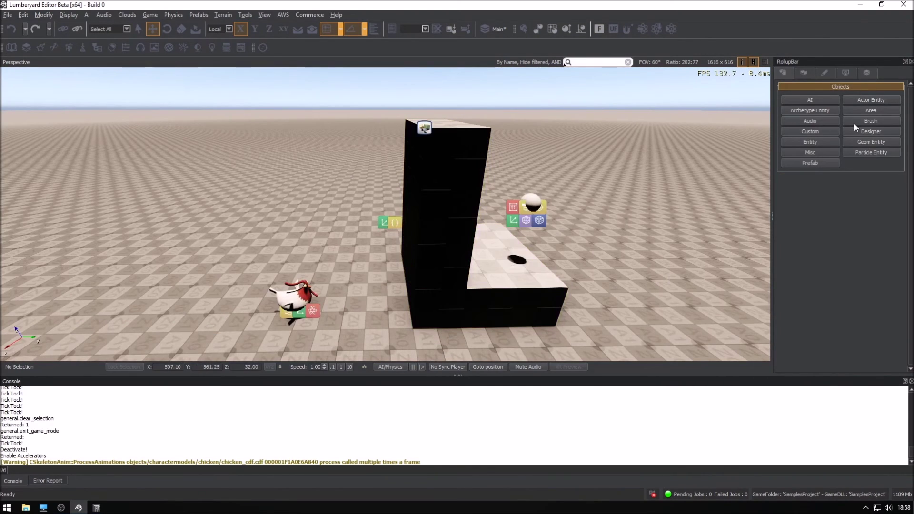
Step: Create an AI TagPoint in the level and shift it right along Y
{"action": "left_click", "coordinate": [802, 101]}
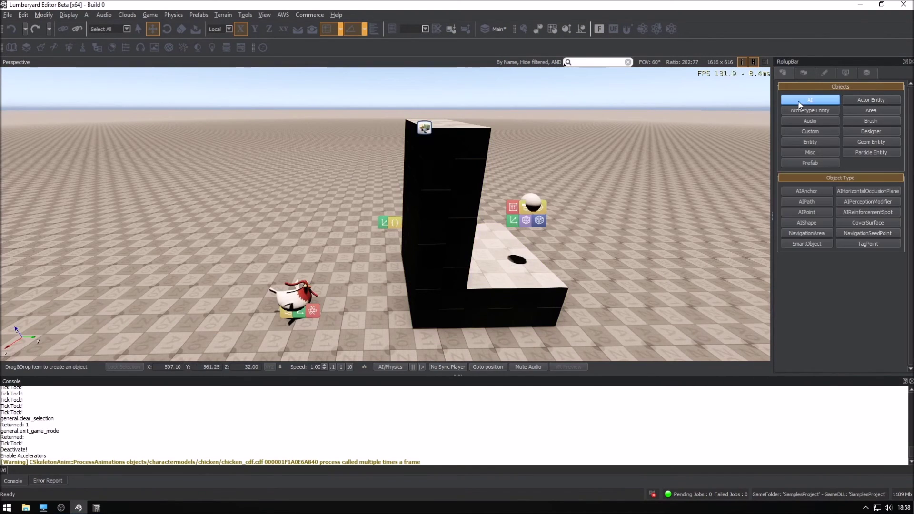
{"action": "left_click", "coordinate": [854, 244]}
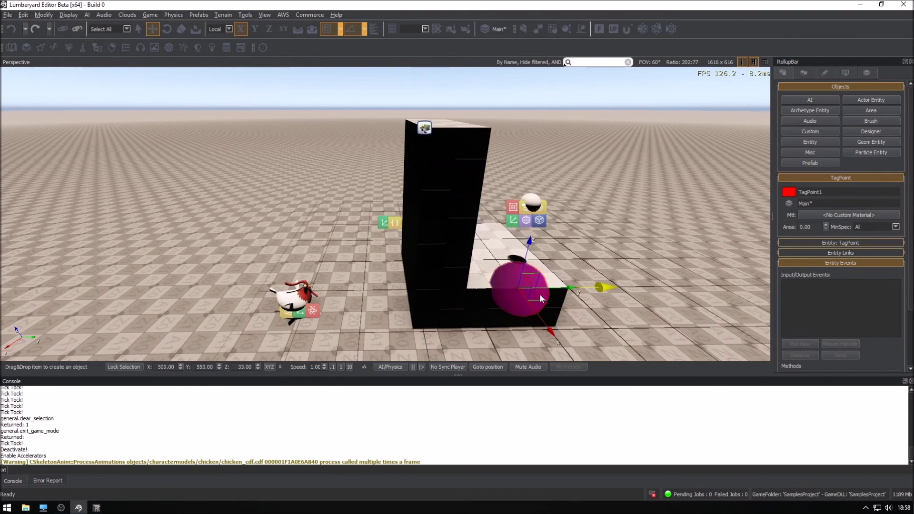
{"action": "left_click", "coordinate": [532, 295]}
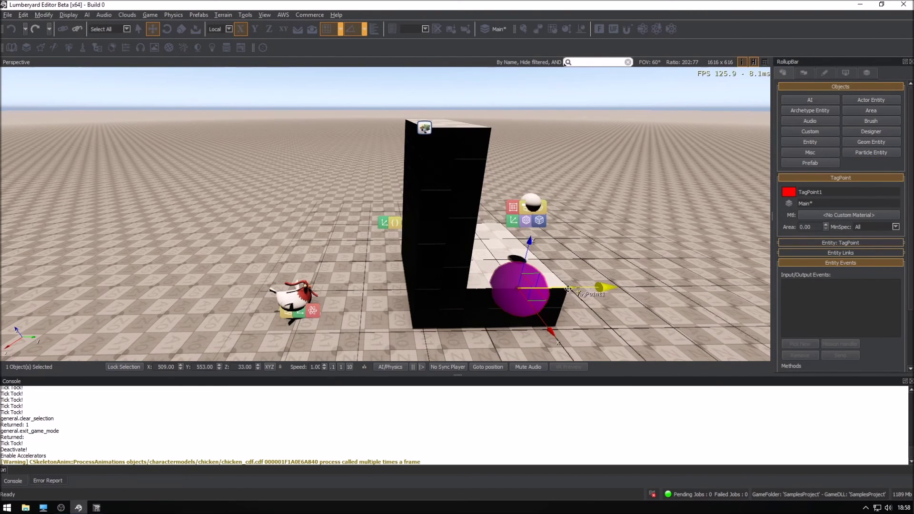
{"action": "left_click_drag", "start_coordinate": [600, 294], "coordinate": [733, 281]}
Step: Select the tall obstacle block and move it right across the ground
{"action": "middle_click_drag", "start_coordinate": [733, 280], "coordinate": [468, 289]}
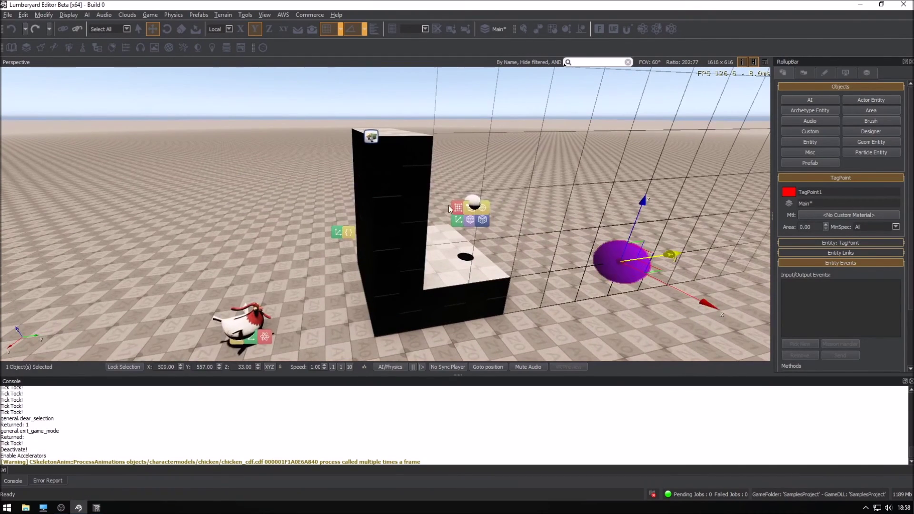
{"action": "left_click", "coordinate": [389, 206]}
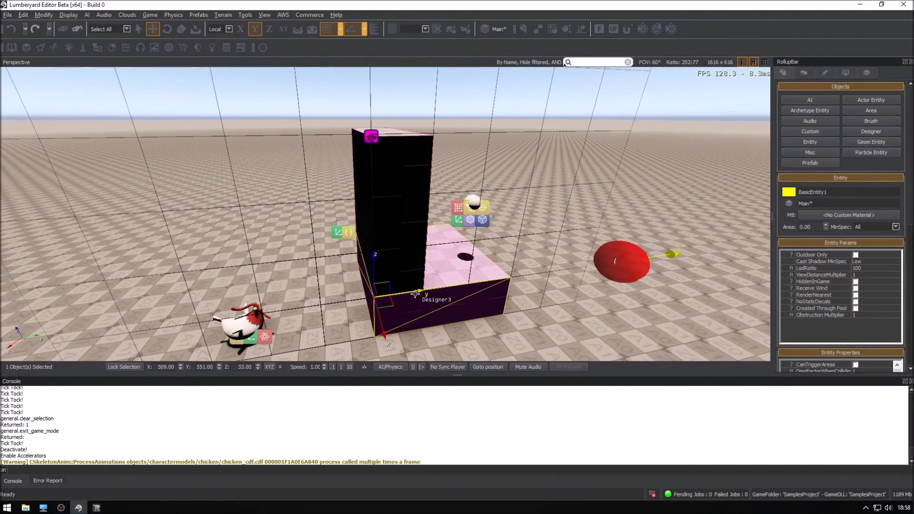
{"action": "mouse_move", "coordinate": [418, 292]}
{"action": "left_mouse_down"}
{"action": "mouse_move", "coordinate": [622, 276]}
{"action": "mouse_move", "coordinate": [399, 193]}
{"action": "left_mouse_up"}
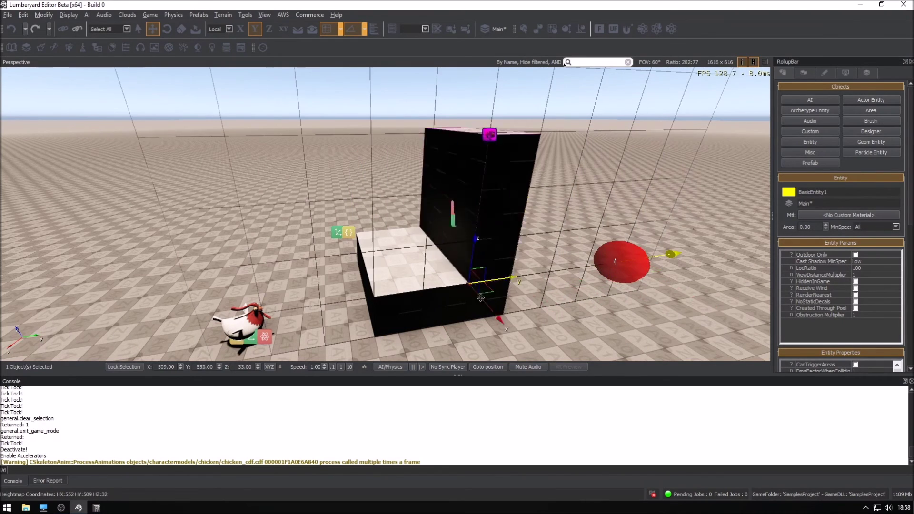
Step: Create an Obstacle Flow Graph for the block and add a Game:Start node
{"action": "right_click", "coordinate": [399, 194]}
{"action": "mouse_move", "coordinate": [419, 208]}
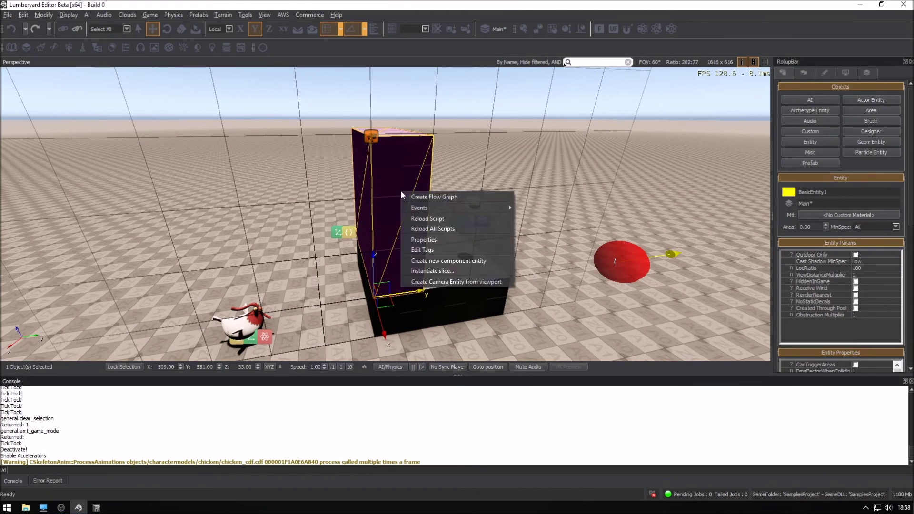
{"action": "left_click", "coordinate": [409, 198]}
{"action": "type", "text": "Obstacle"}
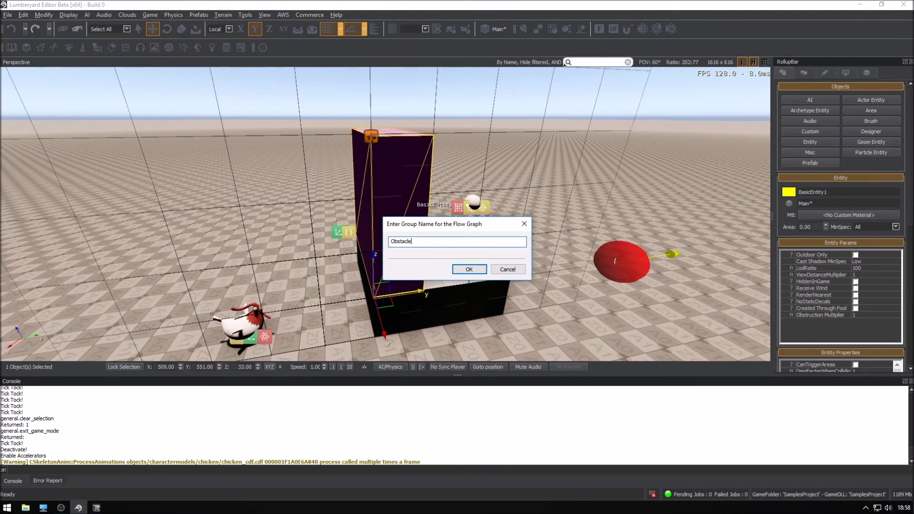
{"action": "key", "text": "Return"}
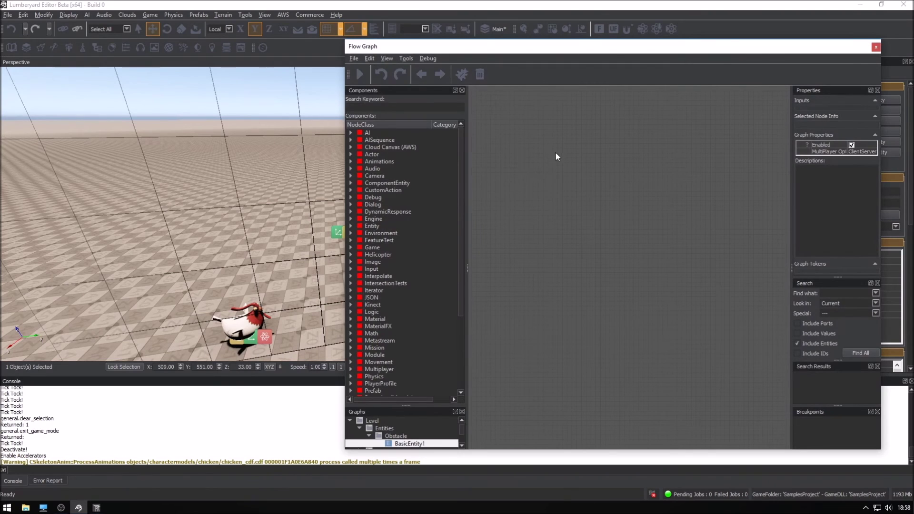
{"action": "right_click", "coordinate": [538, 196]}
{"action": "left_click", "coordinate": [553, 250]}
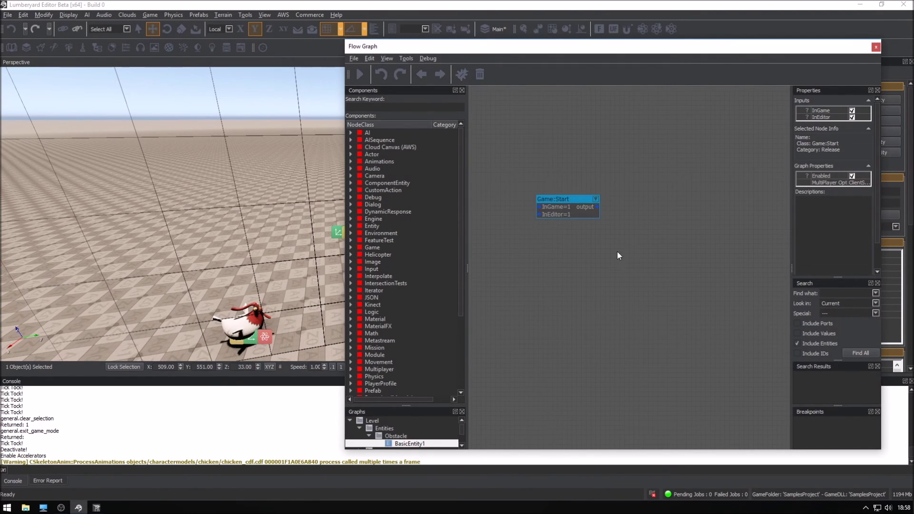
Step: Add an Input:MouseButtonInfo node beside Start with MouseButton set to 1
{"action": "right_click", "coordinate": [656, 204]}
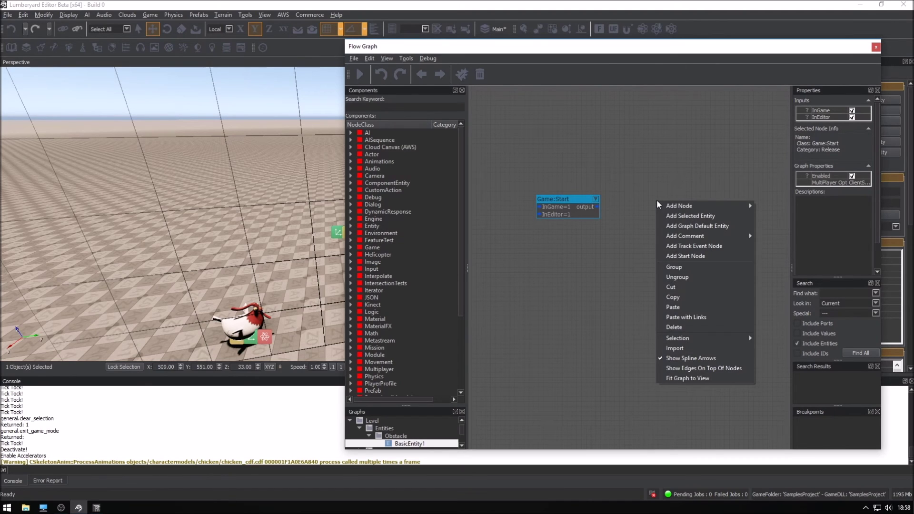
{"action": "mouse_move", "coordinate": [704, 205]}
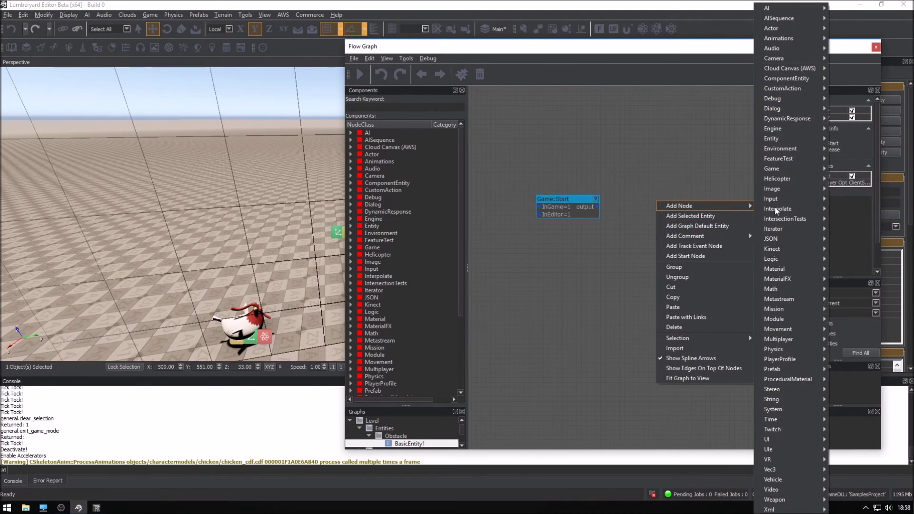
{"action": "mouse_move", "coordinate": [785, 199]}
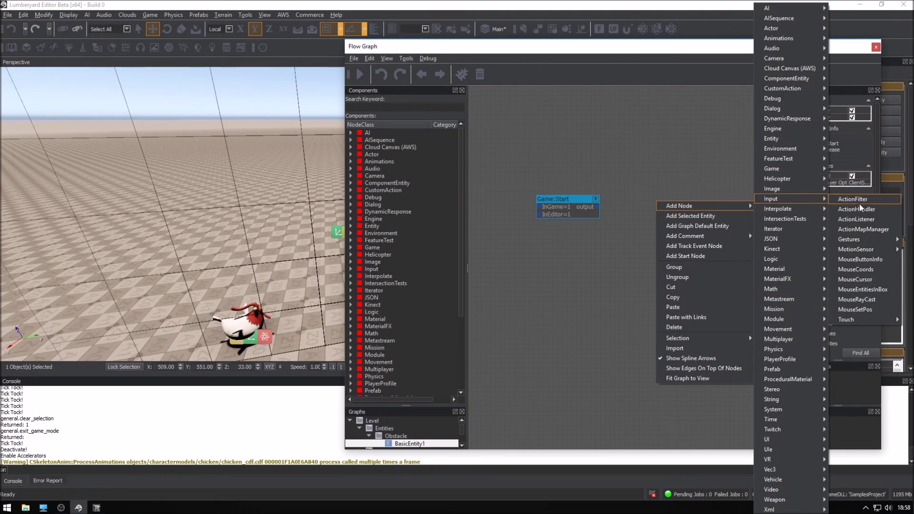
{"action": "left_click", "coordinate": [861, 259]}
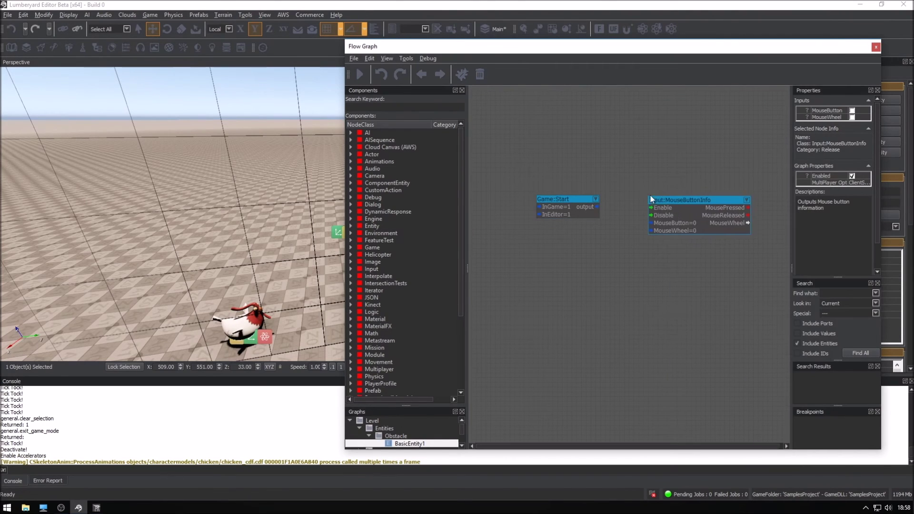
{"action": "left_click_drag", "start_coordinate": [651, 200], "coordinate": [622, 194]}
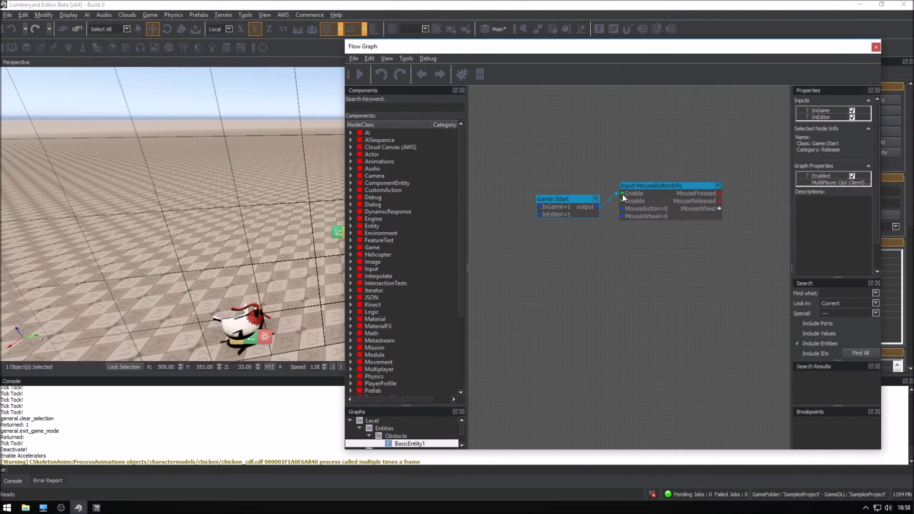
{"action": "double_click", "coordinate": [667, 208]}
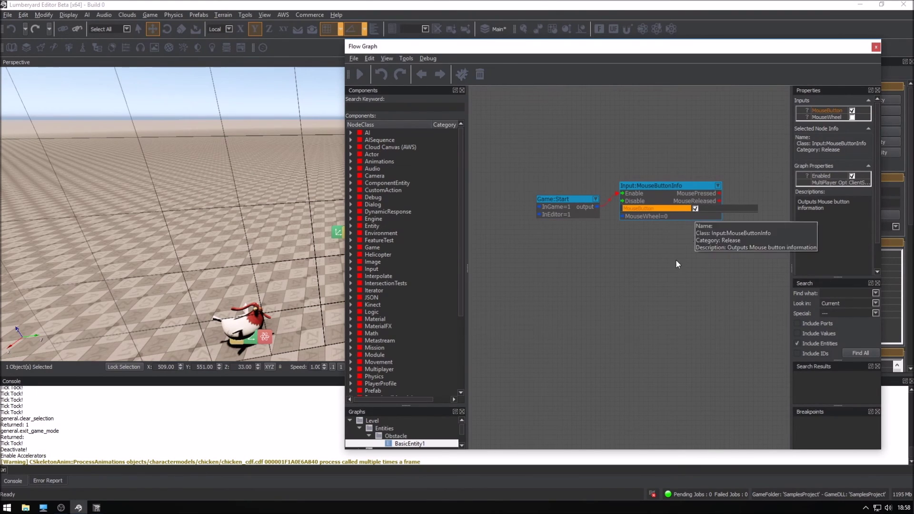
{"action": "left_click", "coordinate": [588, 228]}
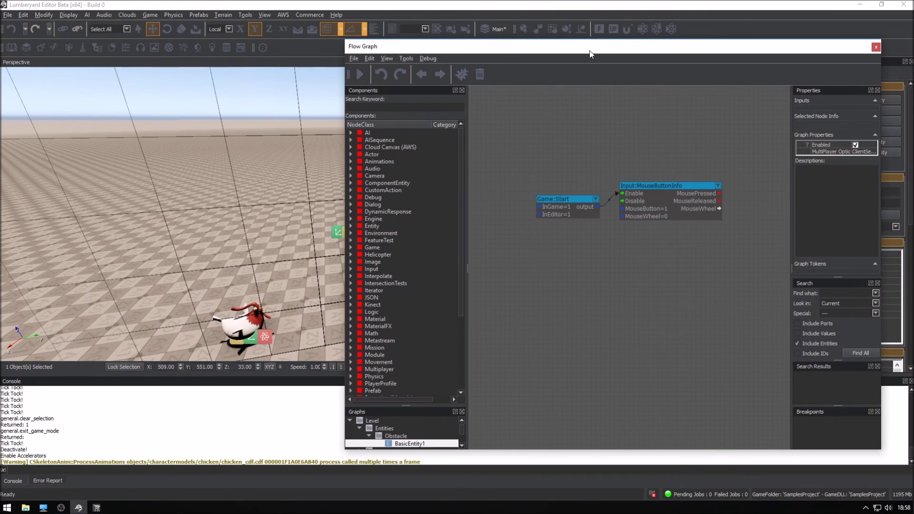
Step: Move the Flow Graph window to the left and select TagPoint1 in the level
{"action": "left_click_drag", "start_coordinate": [589, 51], "coordinate": [640, 41]}
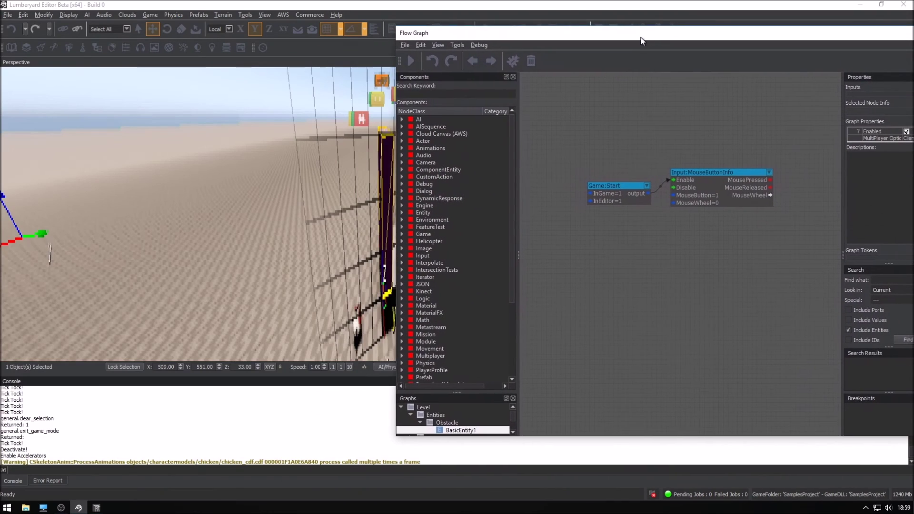
{"action": "left_click_drag", "start_coordinate": [640, 41], "coordinate": [638, 37]}
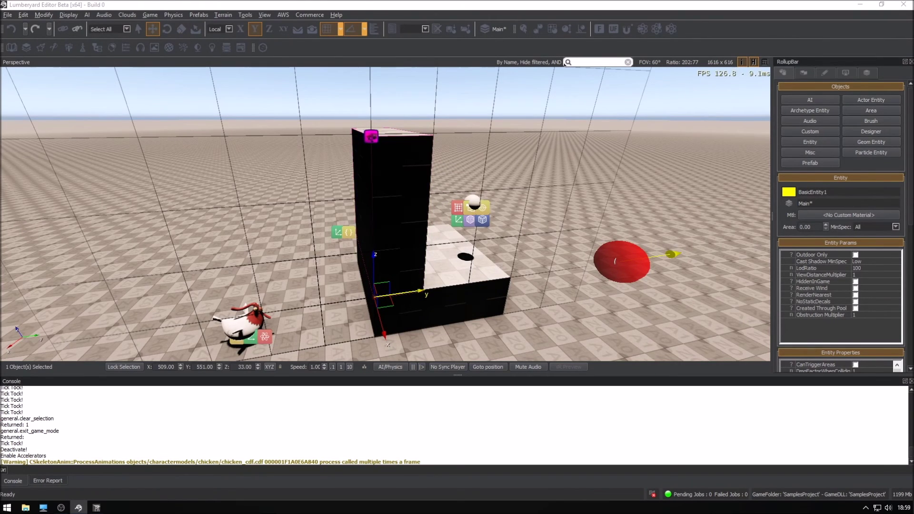
{"action": "double_click", "coordinate": [371, 136]}
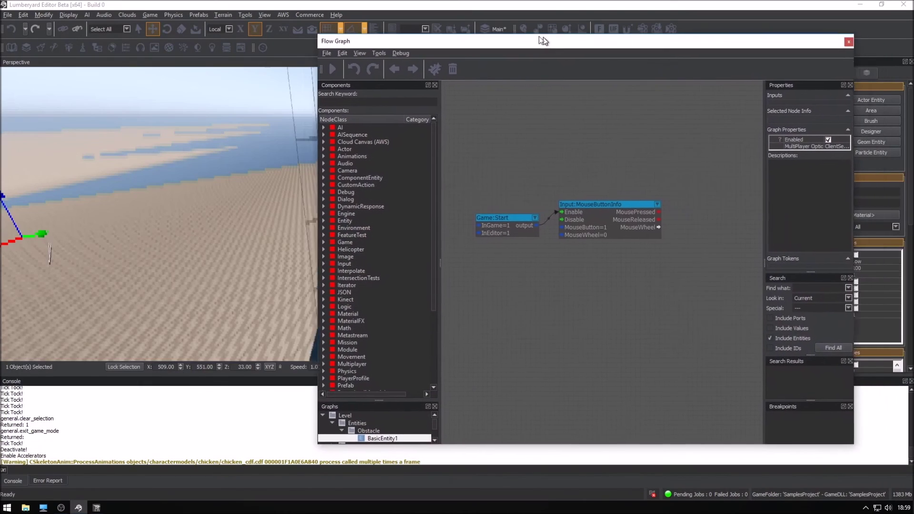
{"action": "left_click_drag", "start_coordinate": [540, 41], "coordinate": [282, 42]}
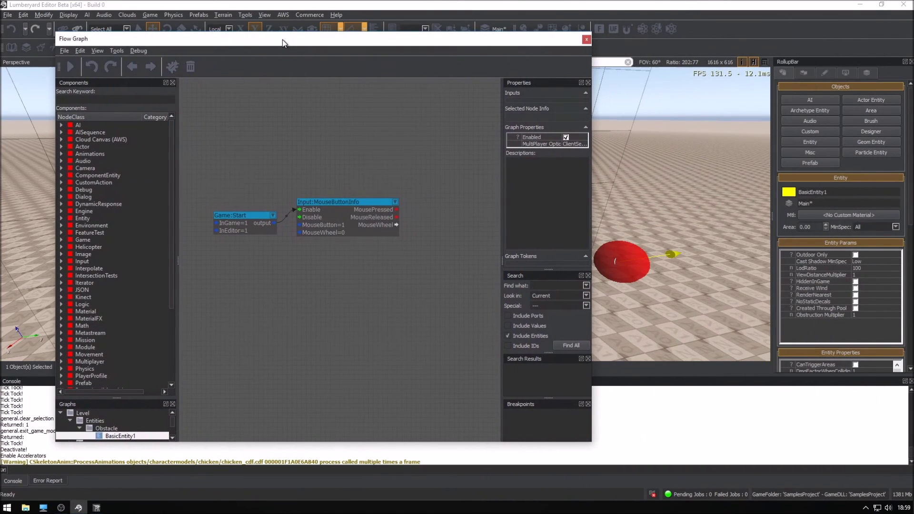
{"action": "left_click", "coordinate": [638, 265]}
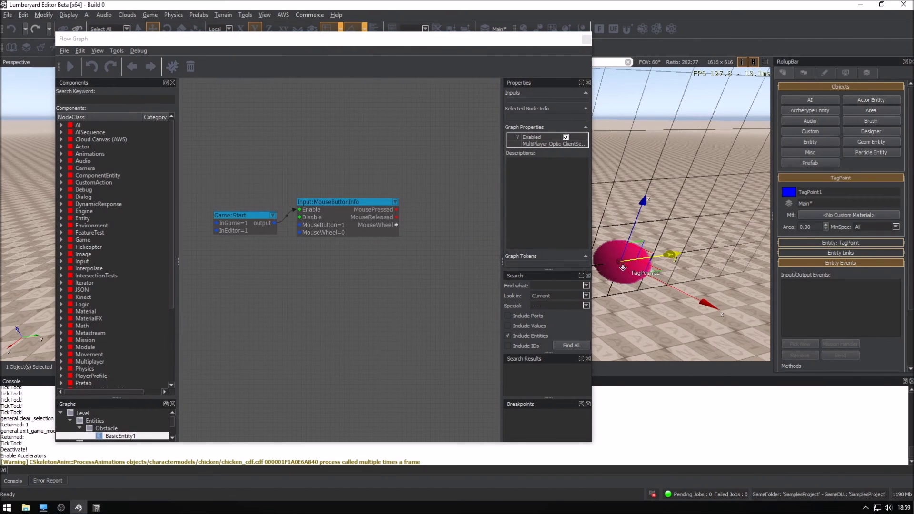
Step: Add TagPoint1 to the graph as an entity node and arrange the view
{"action": "right_click", "coordinate": [430, 162]}
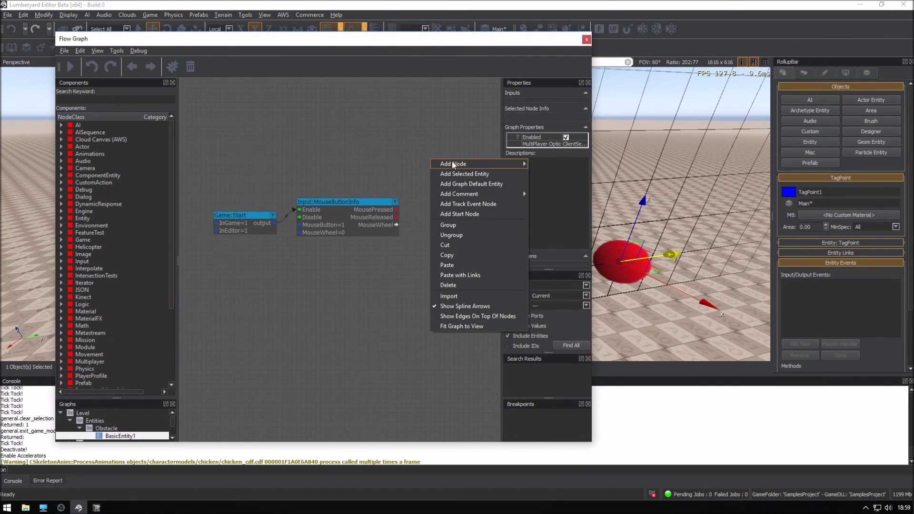
{"action": "left_click", "coordinate": [464, 174]}
{"action": "left_click_drag", "start_coordinate": [456, 162], "coordinate": [340, 133]}
{"action": "right_click_drag", "start_coordinate": [341, 136], "coordinate": [361, 180]}
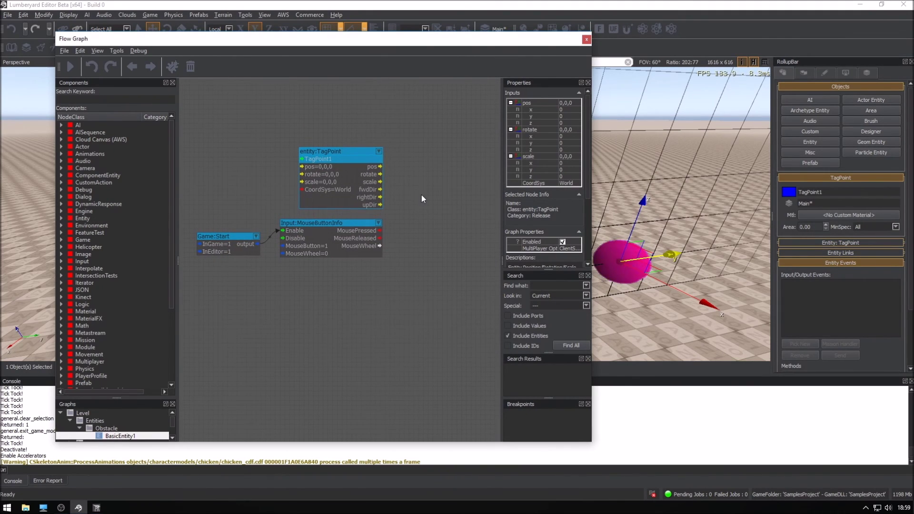
{"action": "right_click_drag", "start_coordinate": [422, 199], "coordinate": [354, 217]}
Step: Add a Movement:MoveEntityTo node assigned to the graph entity
{"action": "right_click", "coordinate": [378, 233]}
{"action": "mouse_move", "coordinate": [426, 235]}
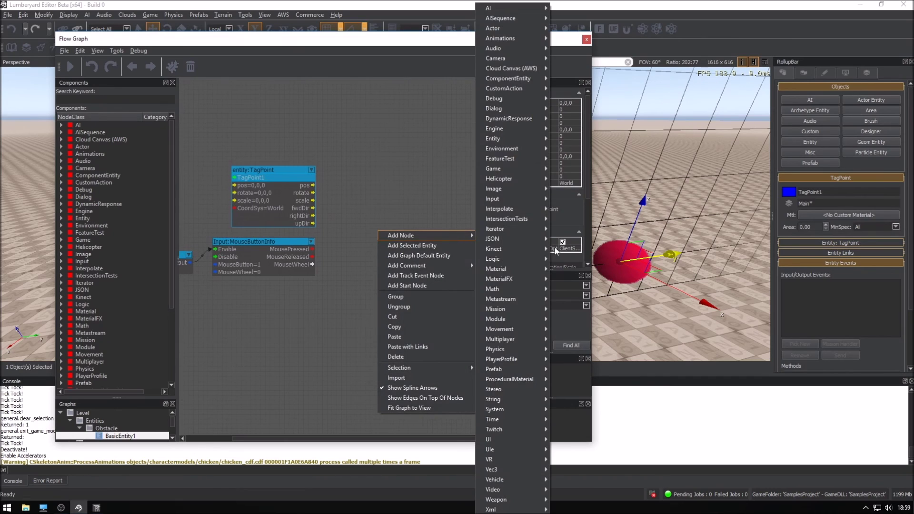
{"action": "mouse_move", "coordinate": [500, 330]}
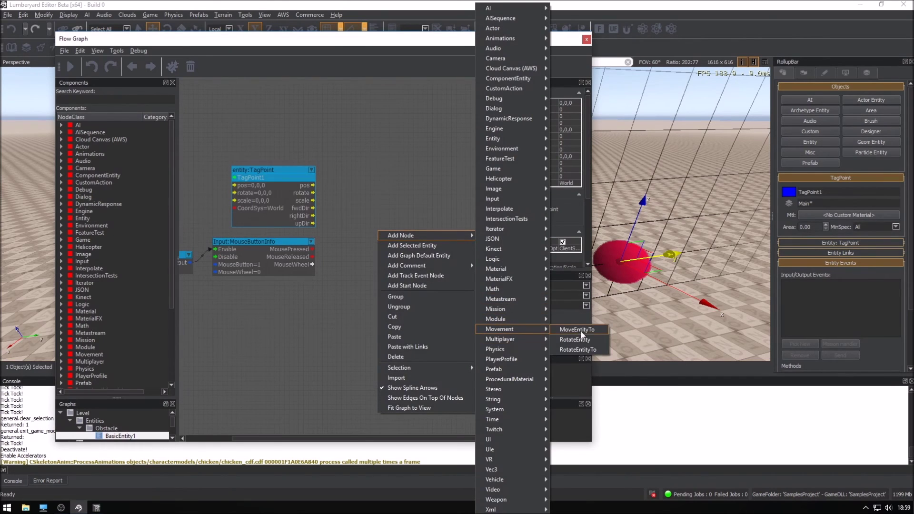
{"action": "left_click", "coordinate": [583, 334]}
{"action": "right_click", "coordinate": [398, 241]}
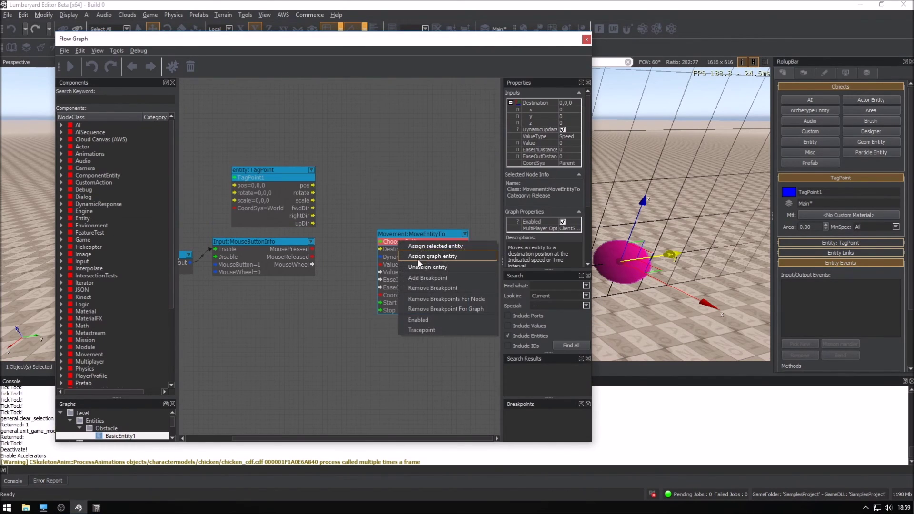
{"action": "left_click", "coordinate": [420, 261]}
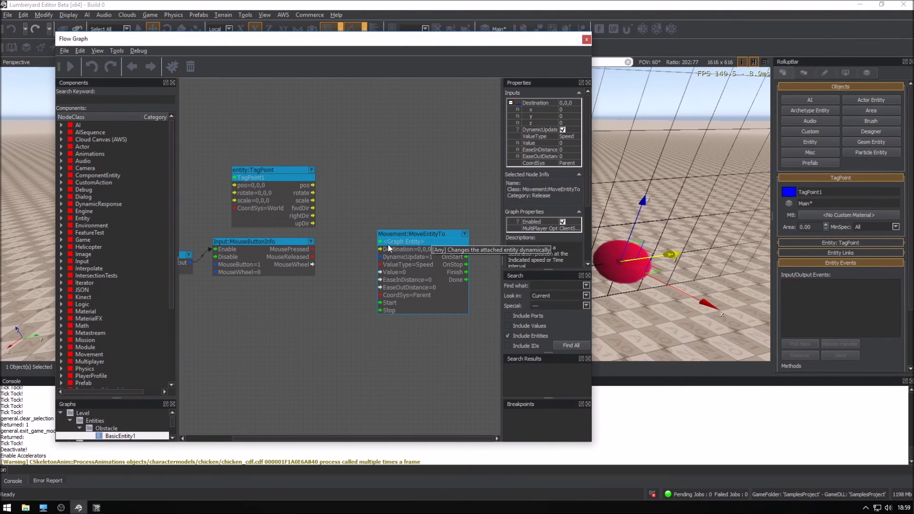
Step: Wire TagPoint1's pos to MoveEntityTo Destination and set the Value to 2
{"action": "left_click_drag", "start_coordinate": [312, 186], "coordinate": [381, 248]}
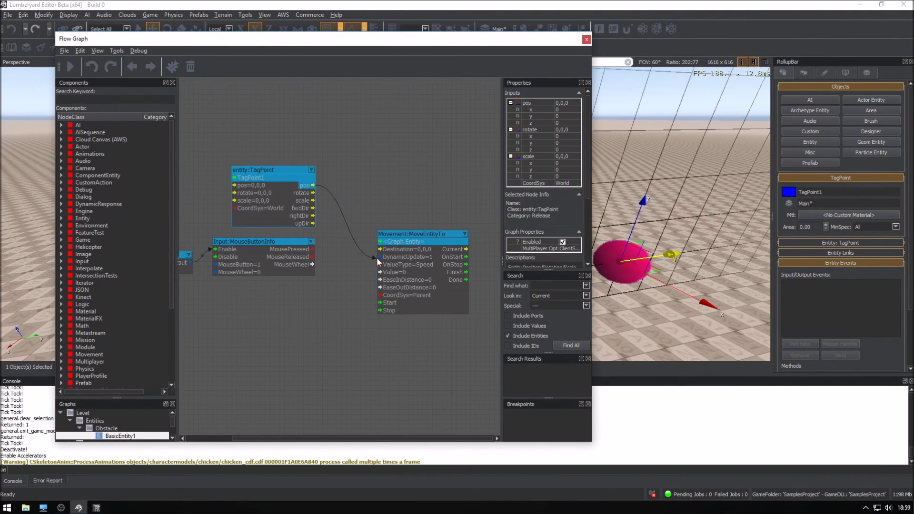
{"action": "double_click", "coordinate": [406, 273]}
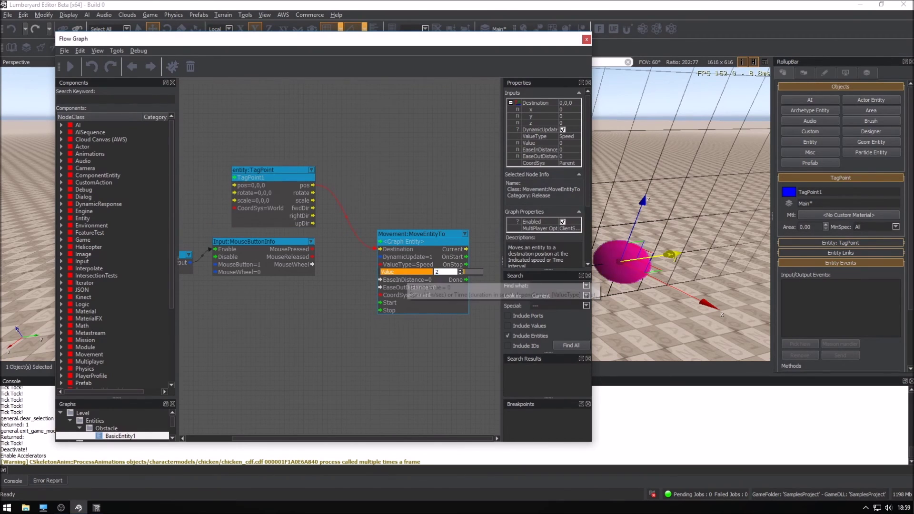
{"action": "type", "text": "2"}
{"action": "key", "text": "Return"}
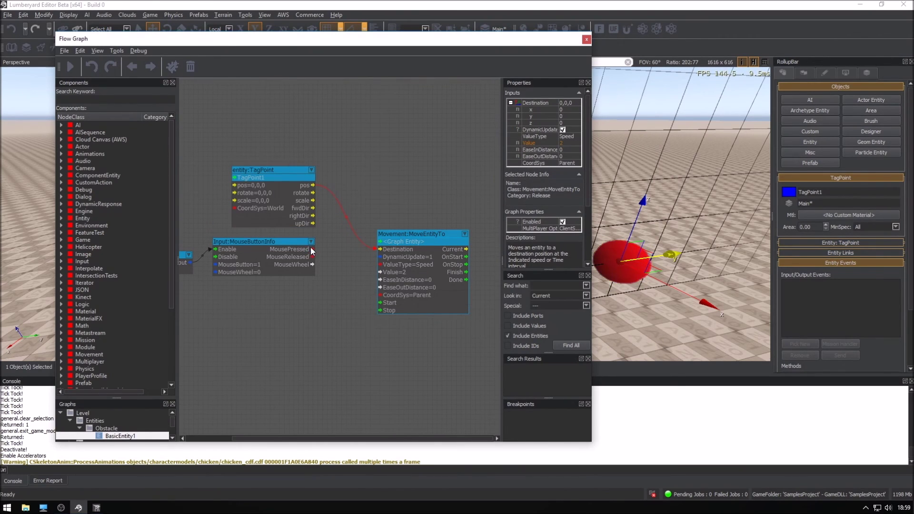
Step: Link MousePressed to MoveEntityTo Start, close the graph, and deselect the TagPoint
{"action": "left_click_drag", "start_coordinate": [310, 251], "coordinate": [348, 274]}
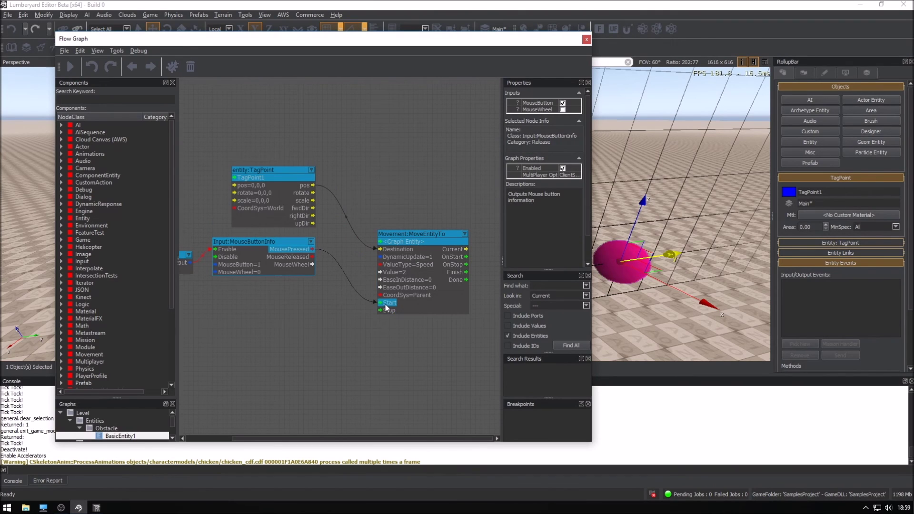
{"action": "left_click_drag", "start_coordinate": [384, 310], "coordinate": [381, 303]}
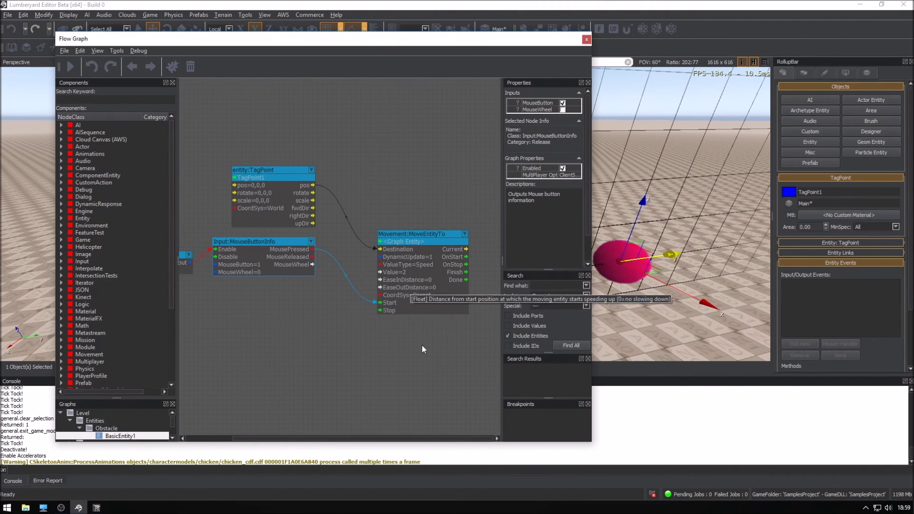
{"action": "right_click_drag", "start_coordinate": [264, 185], "coordinate": [320, 173]}
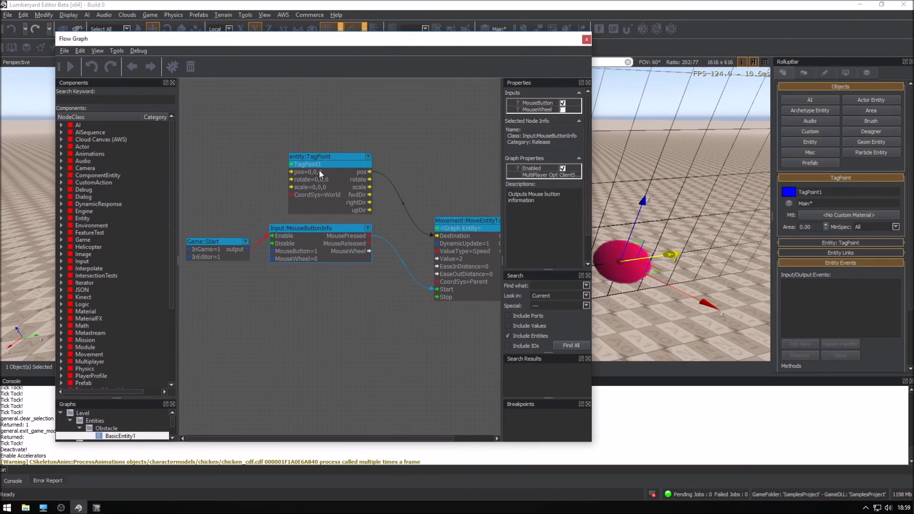
{"action": "scroll", "coordinate": [253, 143], "scroll_direction": "down", "scroll_amount": 1}
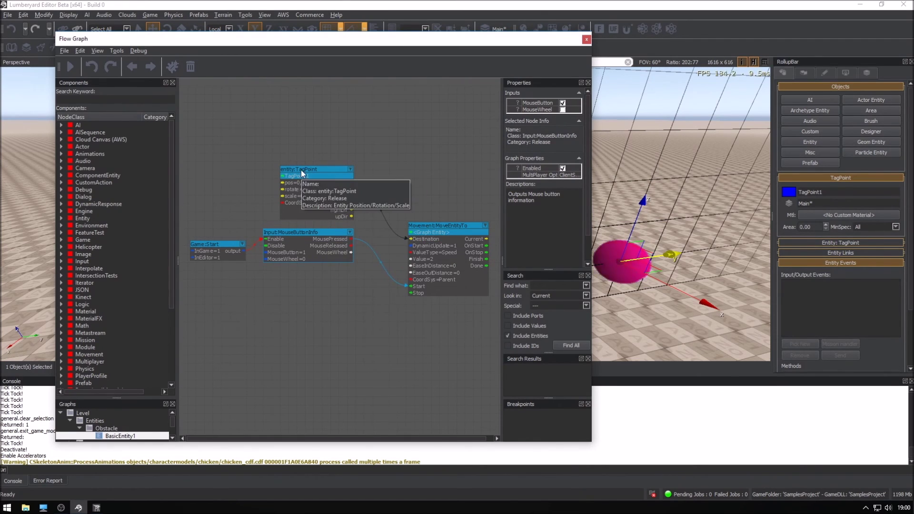
{"action": "left_click", "coordinate": [586, 42]}
{"action": "left_click", "coordinate": [532, 131]}
{"action": "key", "text": "ctrl+g"}
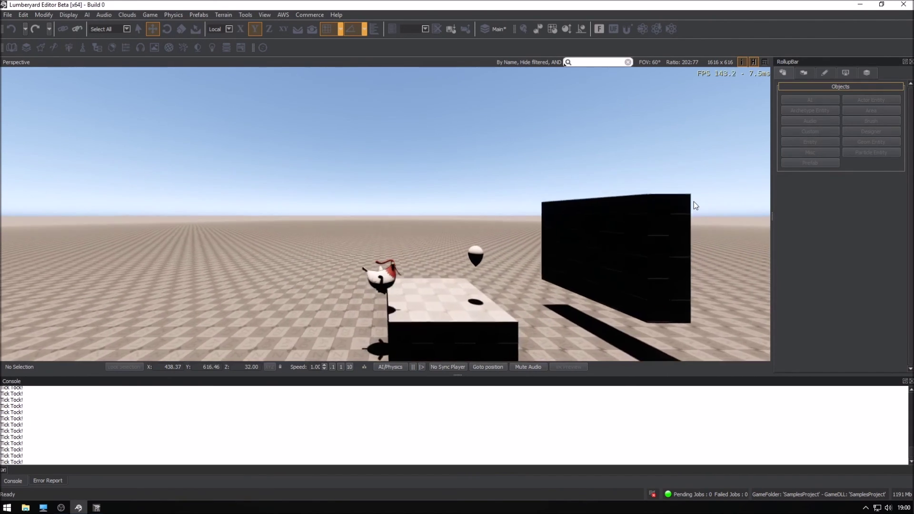
{"action": "key", "text": "Escape"}
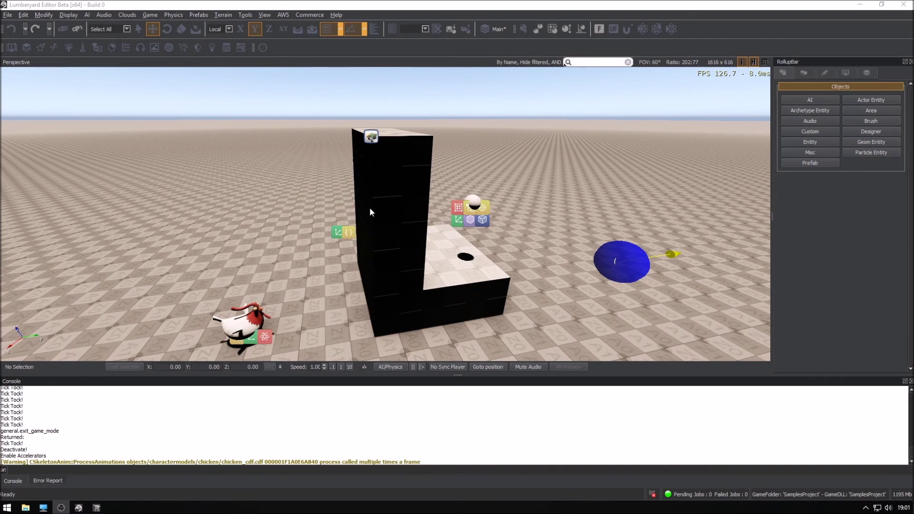
{"action": "left_click", "coordinate": [7, 15]}
Step: Save GameLevel, export it to the engine, and dismiss the success message
{"action": "left_click", "coordinate": [16, 47]}
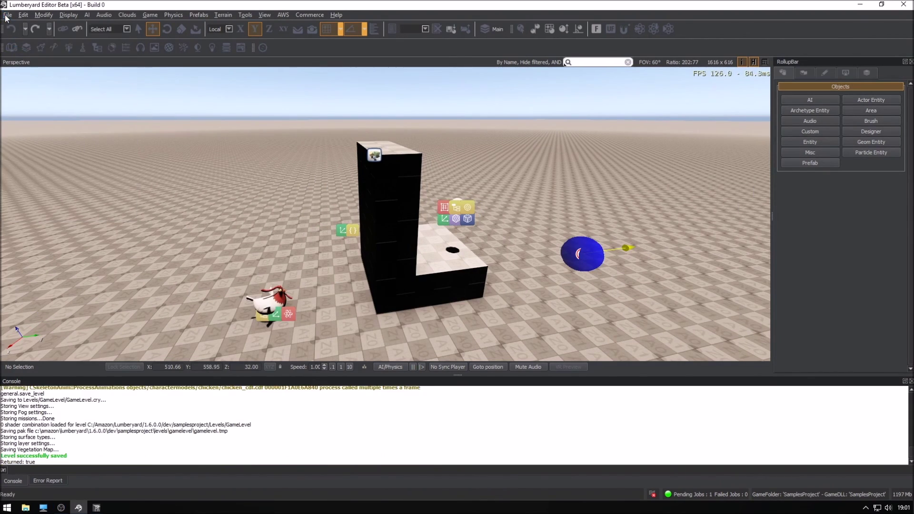
{"action": "left_click", "coordinate": [7, 15]}
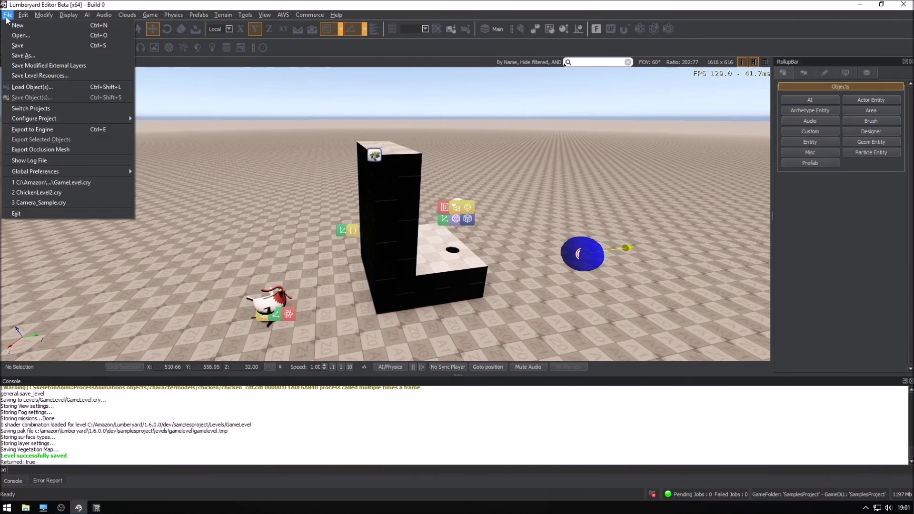
{"action": "left_click", "coordinate": [33, 129]}
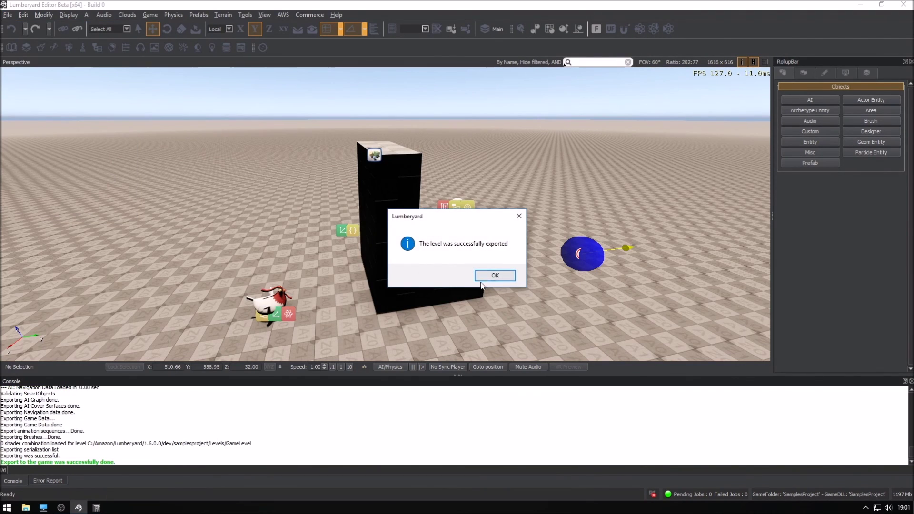
{"action": "left_click", "coordinate": [494, 275]}
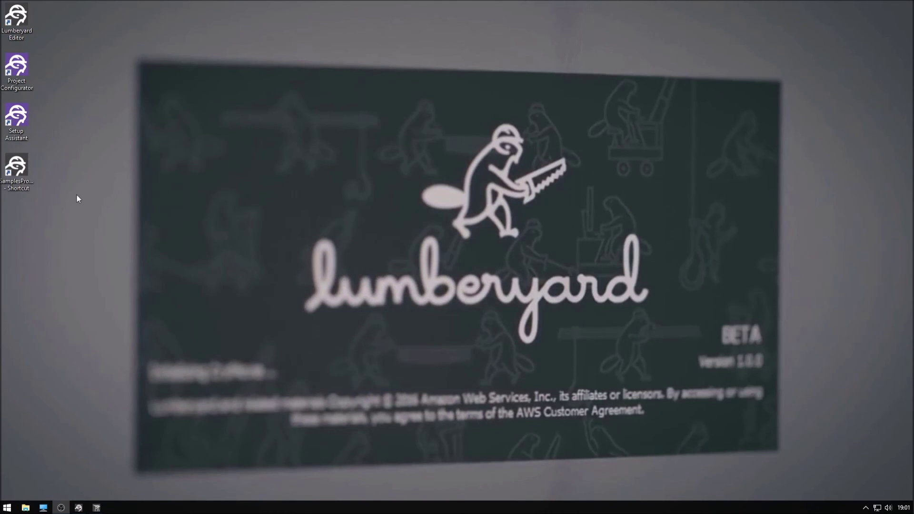
Step: Launch SamplesProject from its desktop shortcut and open a File Explorer window
{"action": "double_click", "coordinate": [24, 172]}
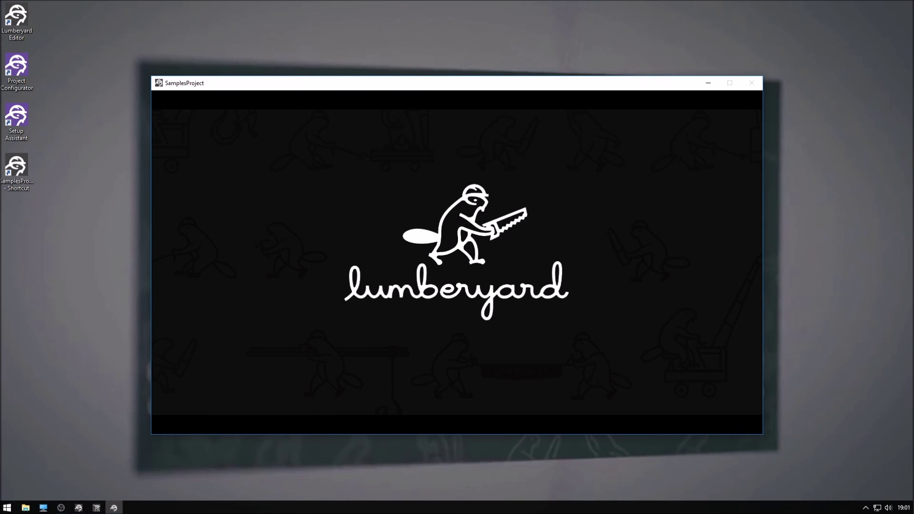
{"action": "key", "text": "super+e"}
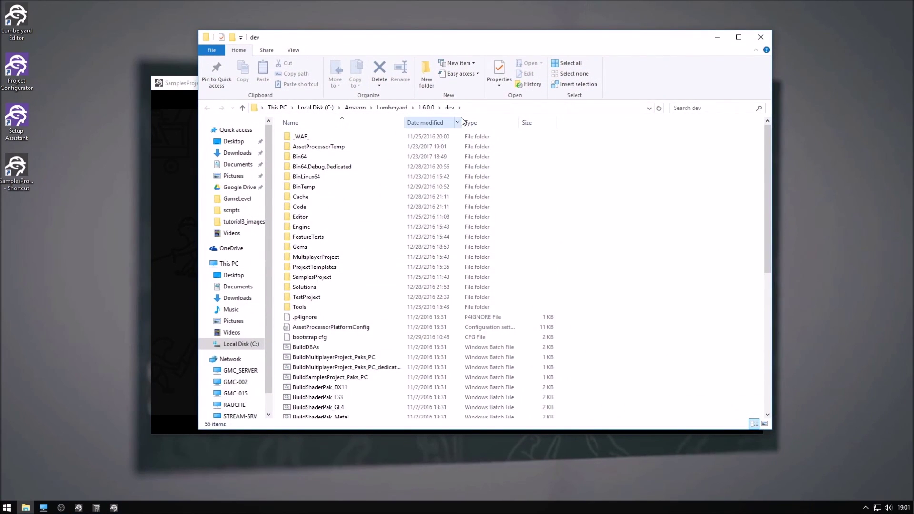
Step: Browse to C:\Amazon\Lumberyard\1.6.0.0\dev\Bin64 and pick SamplesProjectLauncher
{"action": "left_click", "coordinate": [321, 108]}
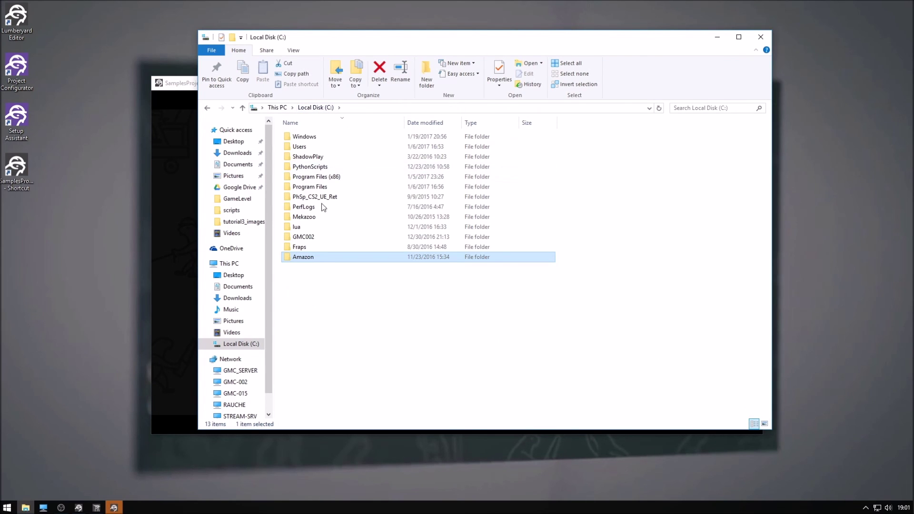
{"action": "double_click", "coordinate": [308, 258]}
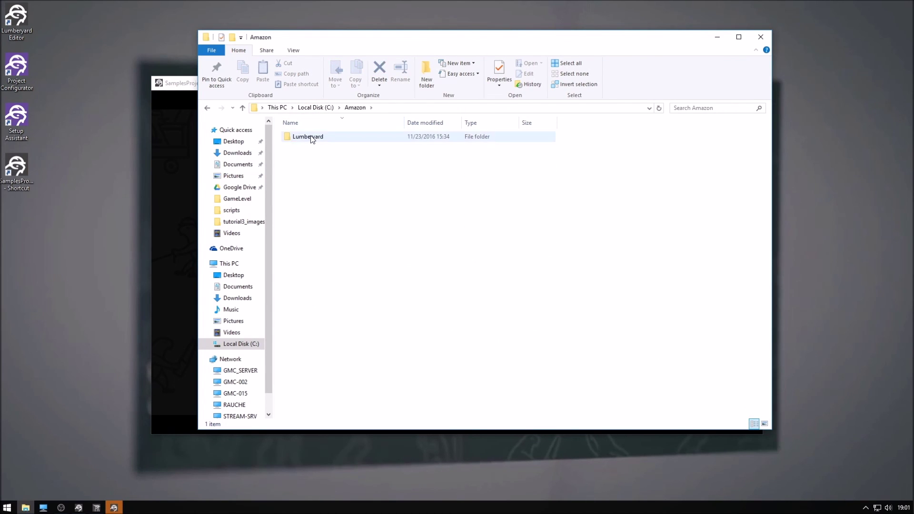
{"action": "double_click", "coordinate": [310, 135]}
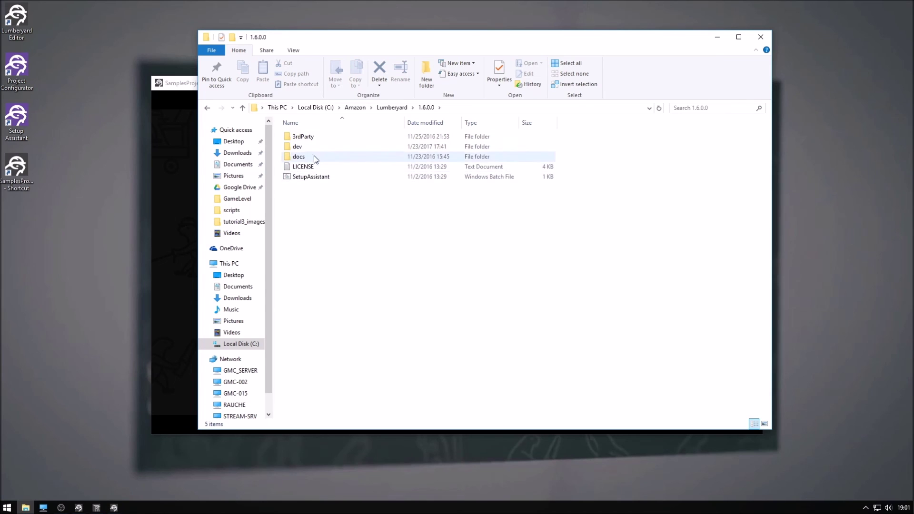
{"action": "double_click", "coordinate": [308, 146]}
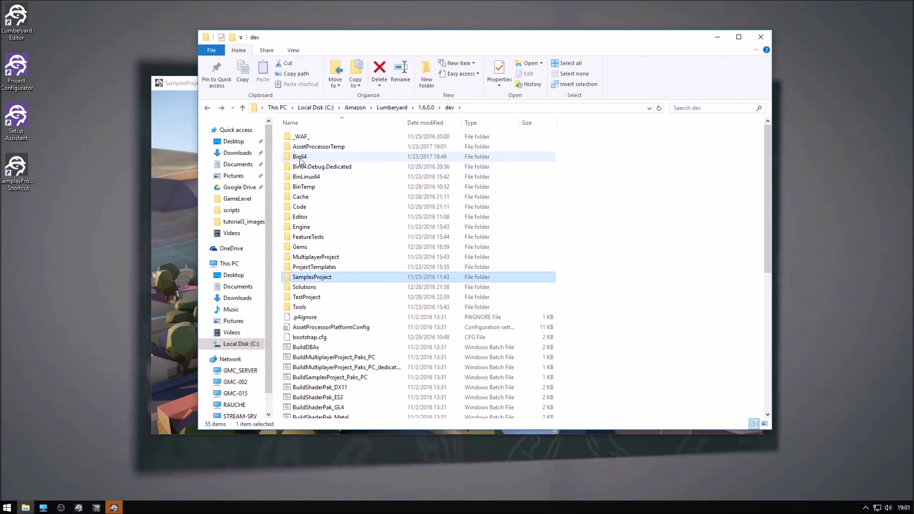
{"action": "double_click", "coordinate": [321, 156]}
{"action": "scroll", "coordinate": [383, 188], "scroll_direction": "down", "scroll_amount": 8}
{"action": "scroll", "coordinate": [383, 188], "scroll_direction": "down", "scroll_amount": 10}
{"action": "scroll", "coordinate": [386, 191], "scroll_direction": "down", "scroll_amount": 10}
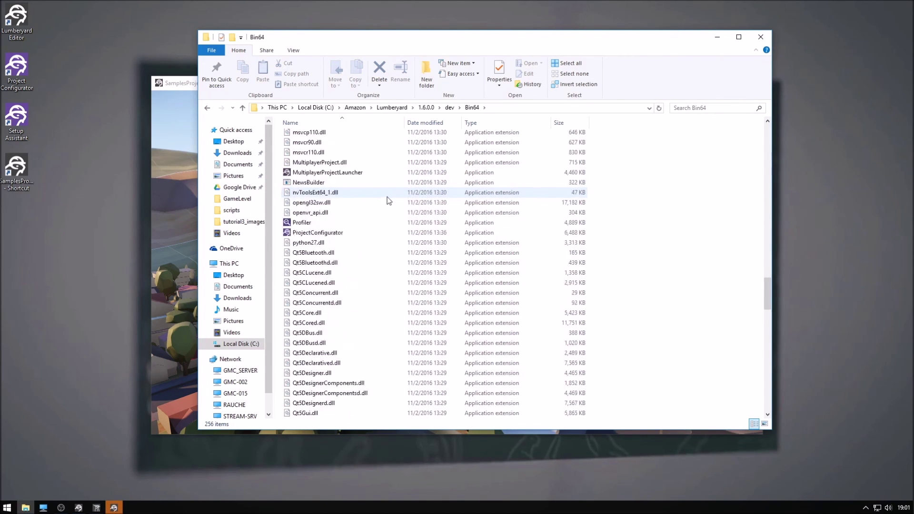
{"action": "scroll", "coordinate": [387, 195], "scroll_direction": "down", "scroll_amount": 8}
{"action": "scroll", "coordinate": [389, 198], "scroll_direction": "down", "scroll_amount": 5}
{"action": "left_click", "coordinate": [362, 194]}
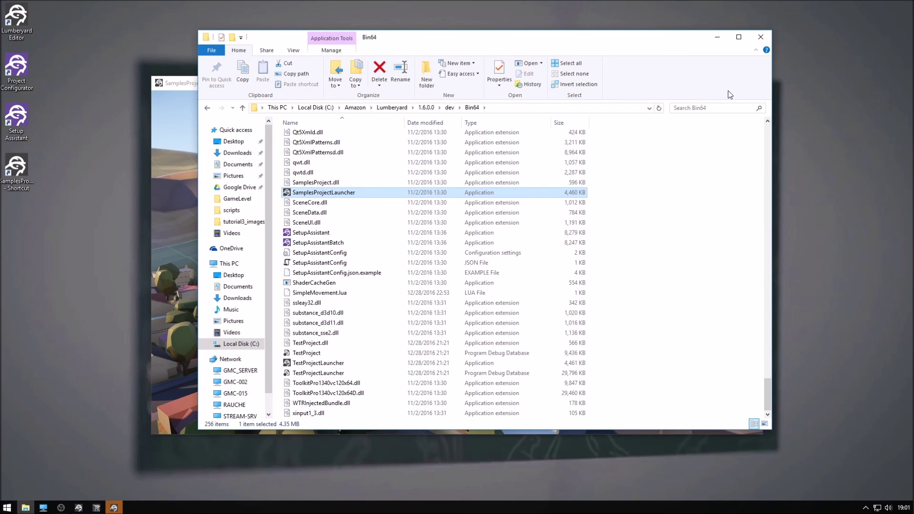
{"action": "left_click", "coordinate": [679, 244]}
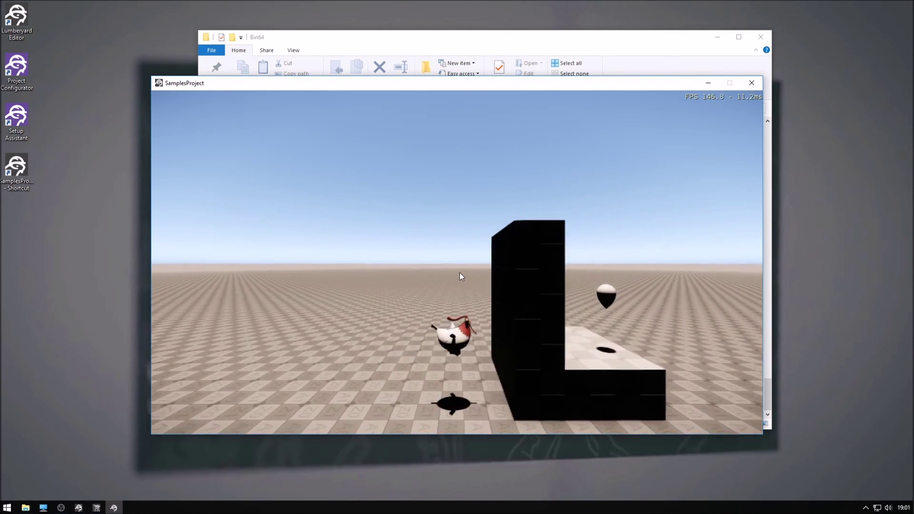
Step: Walk toward the black wall, look around the platform, then exit with Esc
{"action": "key", "text": "w"}
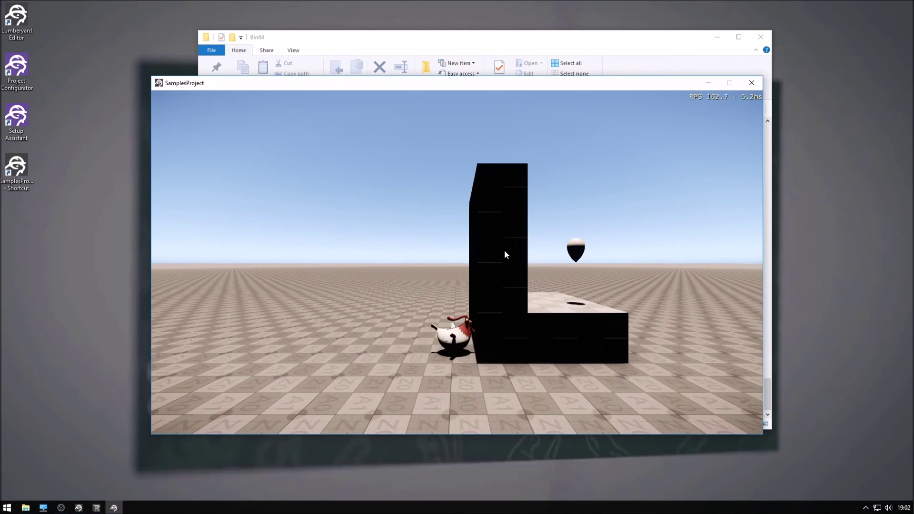
{"action": "key", "text": "a"}
{"action": "key", "text": "space"}
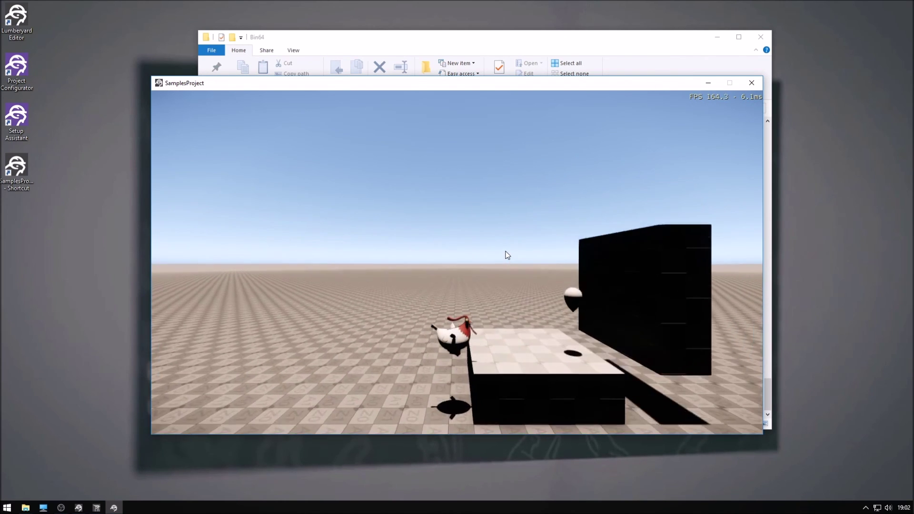
{"action": "key", "text": "Escape"}
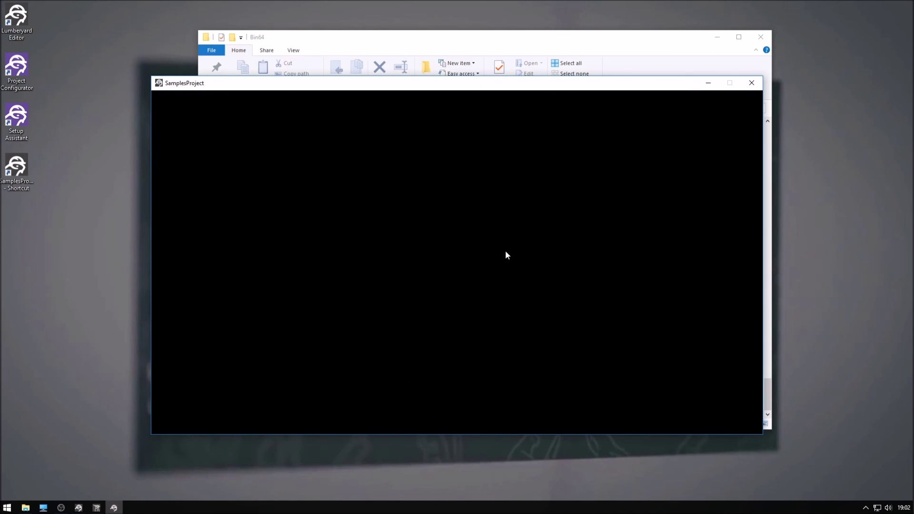